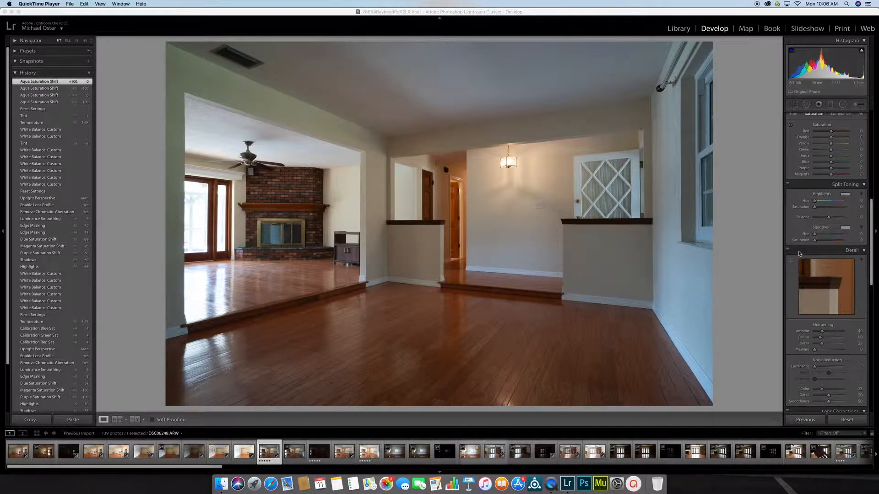
Compare the dark exposure DSC06250.ARW with the bright DSC06251.ARW and return to the middle exposure DSC06248.ARW
{"action": "scroll", "coordinate": [802, 257], "scroll_direction": "up", "scroll_amount": 10}
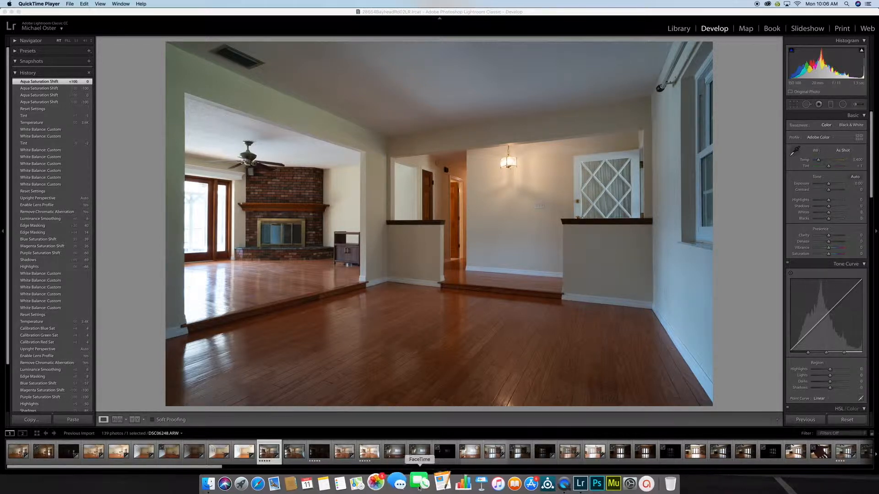
{"action": "left_click", "coordinate": [316, 457]}
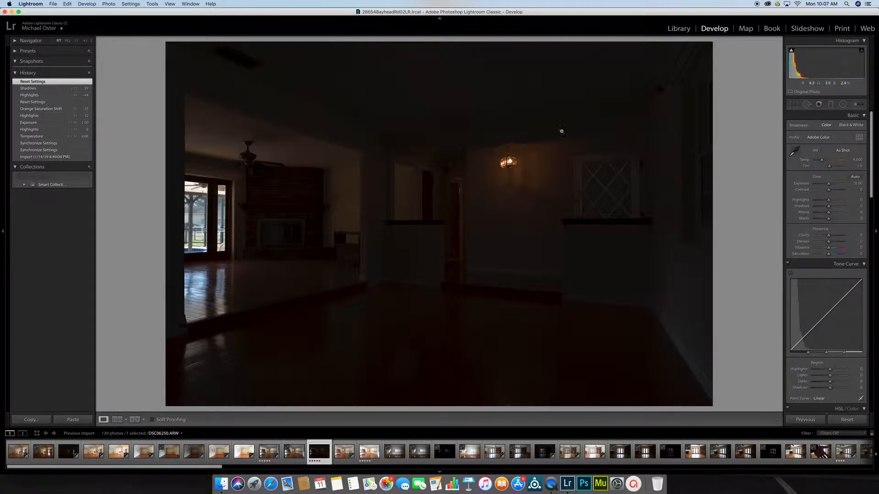
{"action": "left_click", "coordinate": [368, 460]}
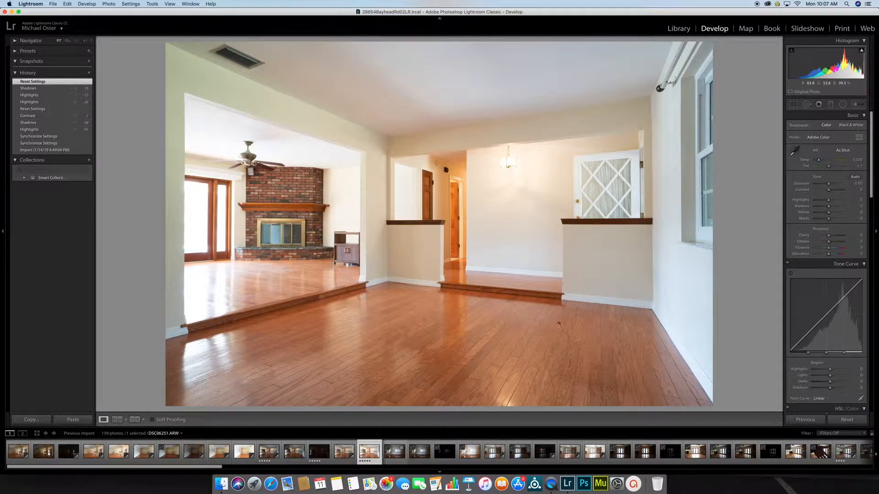
{"action": "left_click", "coordinate": [318, 451]}
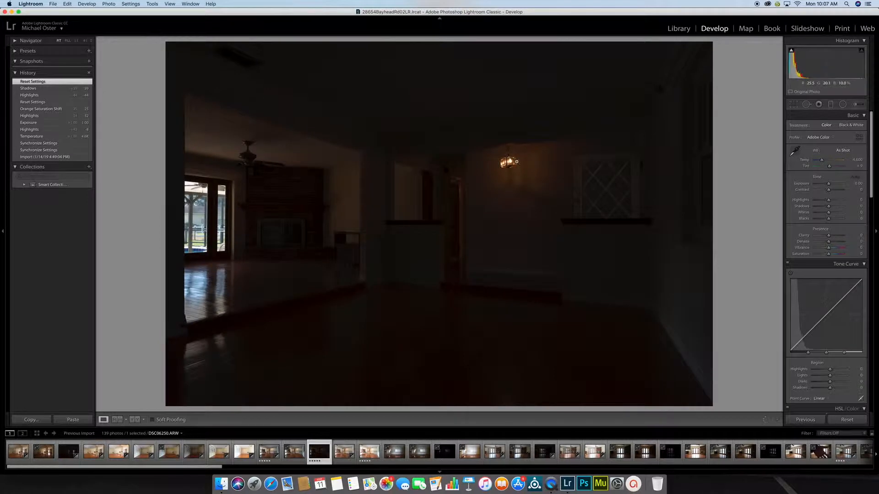
{"action": "left_click", "coordinate": [270, 454]}
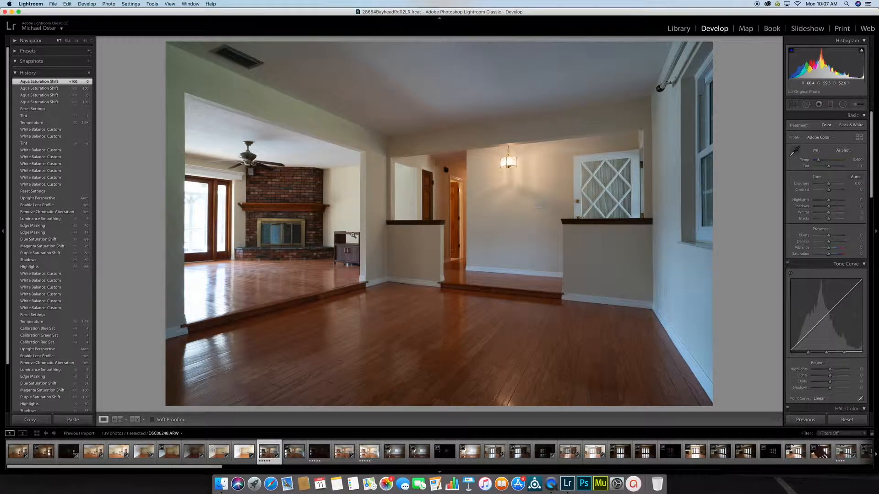
Try custom white balances sampled from the white baseboards under the two half walls
{"action": "left_click", "coordinate": [796, 154]}
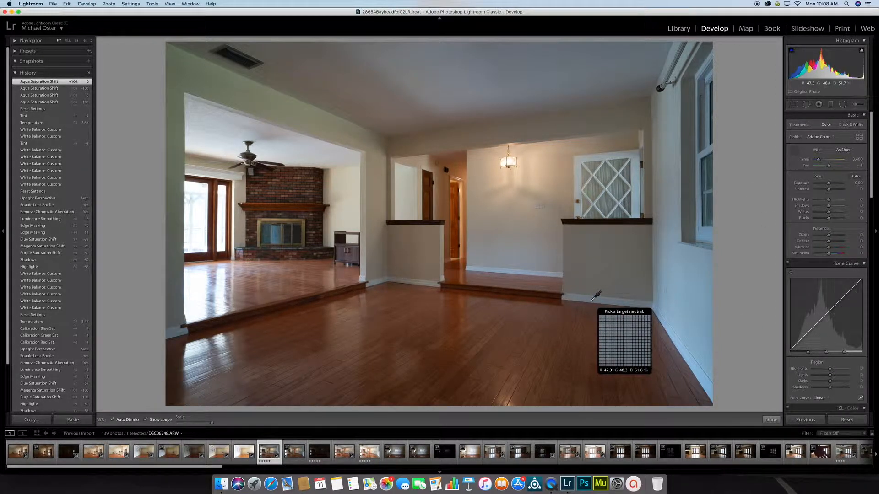
{"action": "left_click", "coordinate": [592, 301]}
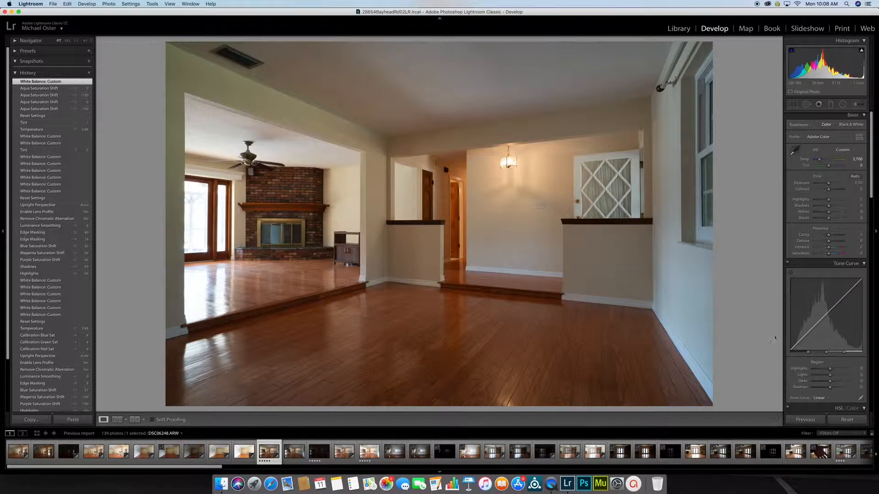
{"action": "left_click", "coordinate": [795, 151]}
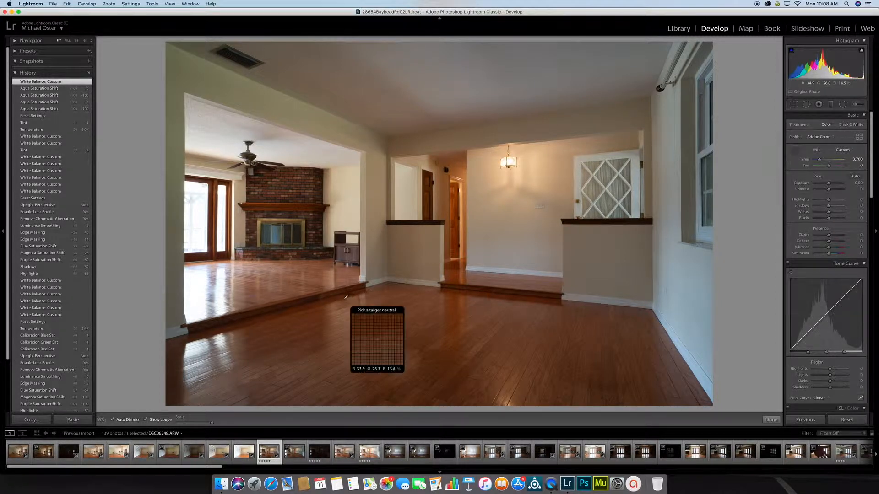
{"action": "left_click", "coordinate": [415, 282]}
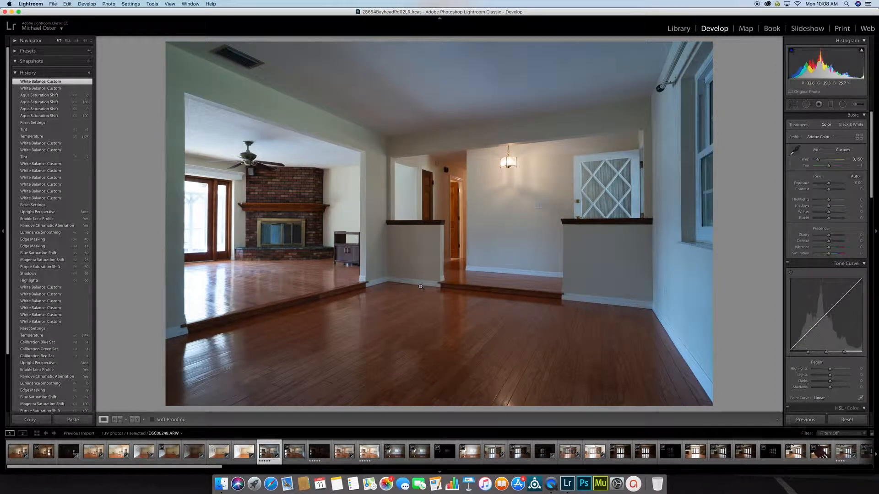
Try white balance samples from a close-up of the far half wall's baseboard and from the white lattice door
{"action": "left_click", "coordinate": [421, 287]}
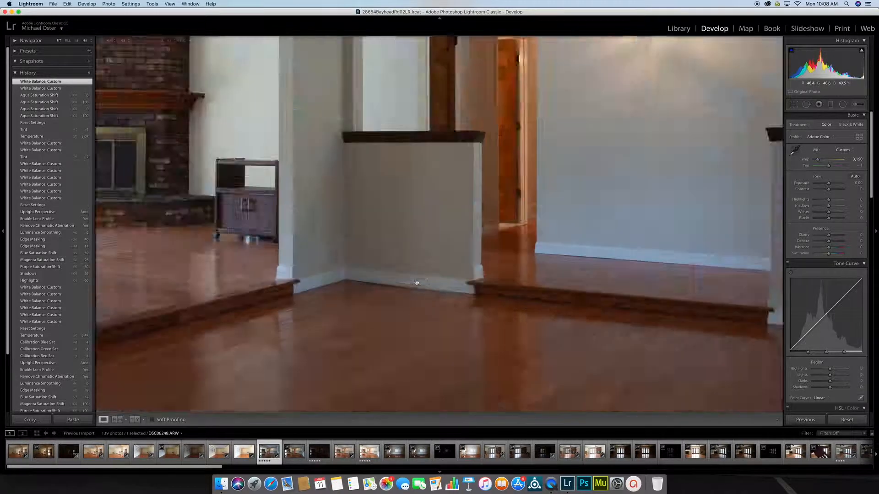
{"action": "left_click", "coordinate": [795, 151]}
{"action": "left_click", "coordinate": [426, 280]}
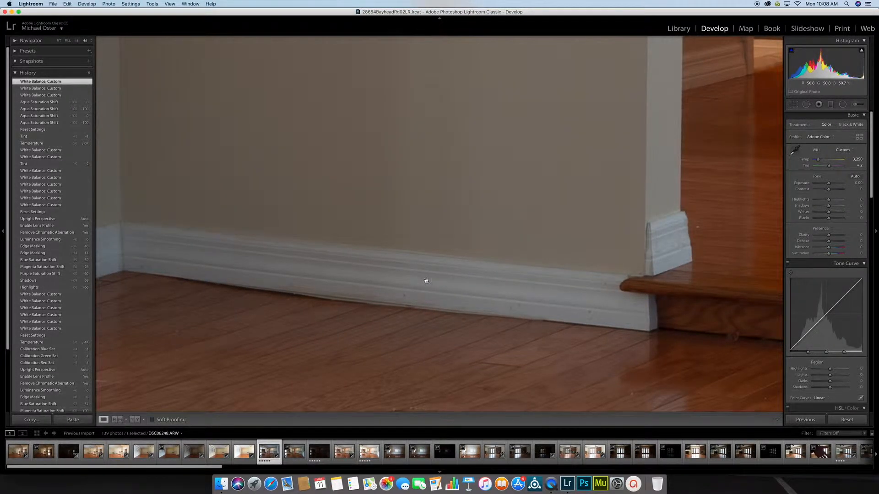
{"action": "left_click", "coordinate": [426, 281]}
{"action": "left_click", "coordinate": [795, 150]}
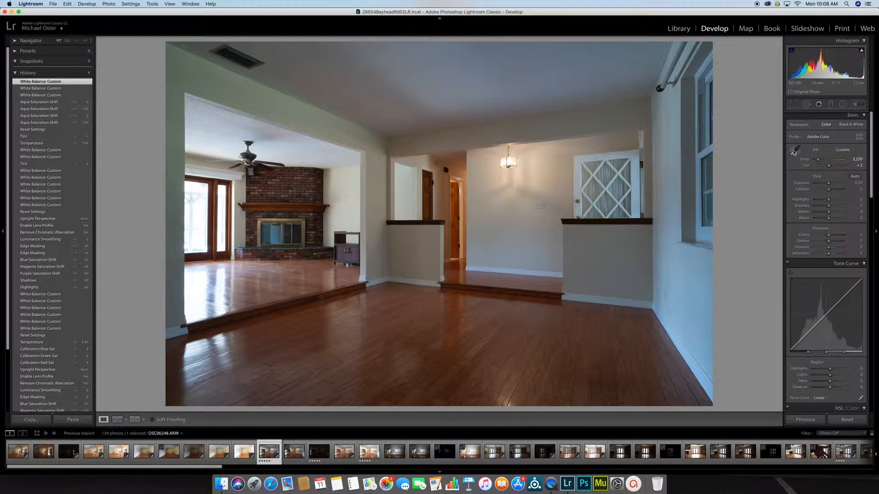
{"action": "left_click", "coordinate": [612, 160]}
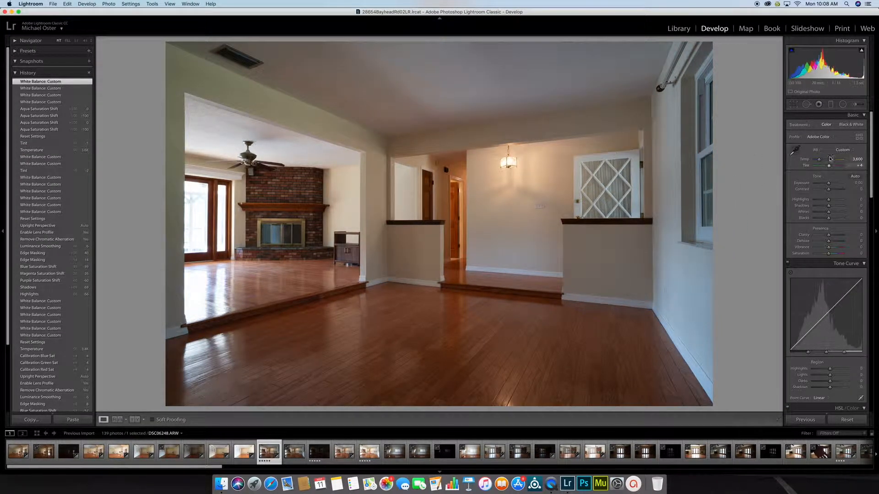
Sample the white balance from the ceiling and lower the temperature to 3,500
{"action": "left_click", "coordinate": [795, 150]}
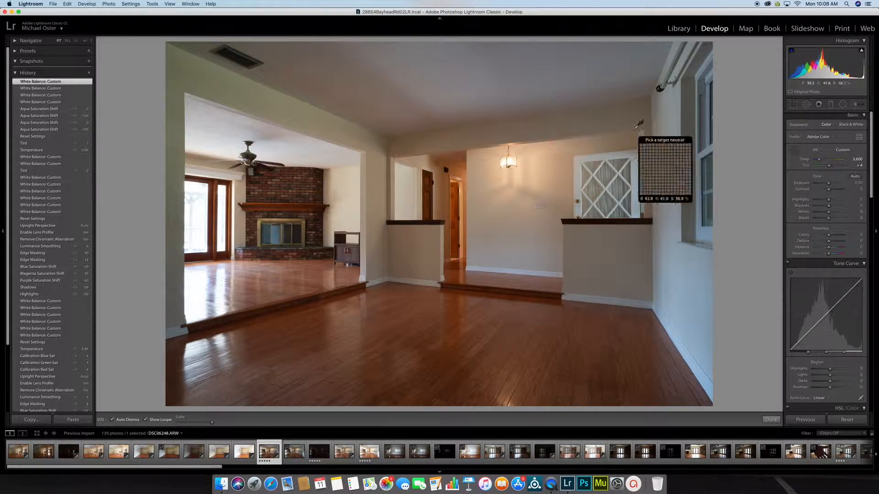
{"action": "left_click", "coordinate": [527, 69]}
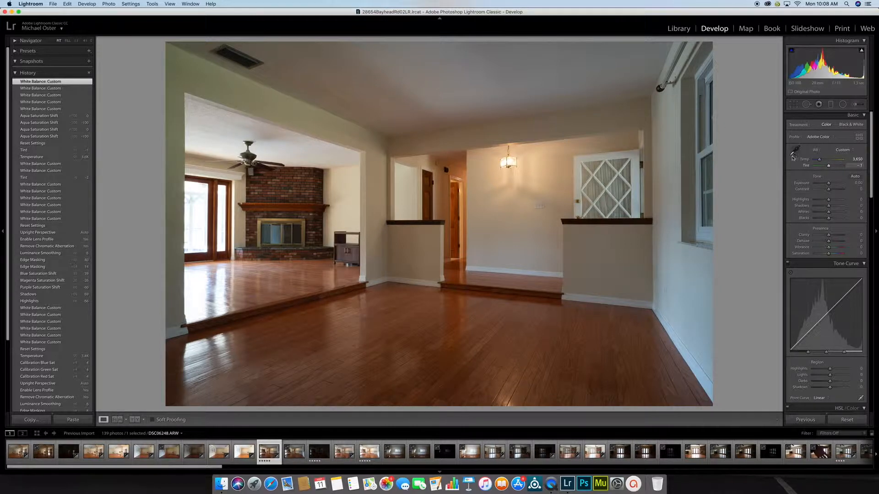
{"action": "left_click", "coordinate": [858, 160]}
{"action": "key", "text": "Down"}
{"action": "key", "text": "Down"}
Lower the photo's Highlights to -62 and raise the Shadows to +55
{"action": "left_click_drag", "start_coordinate": [829, 199], "coordinate": [819, 200]}
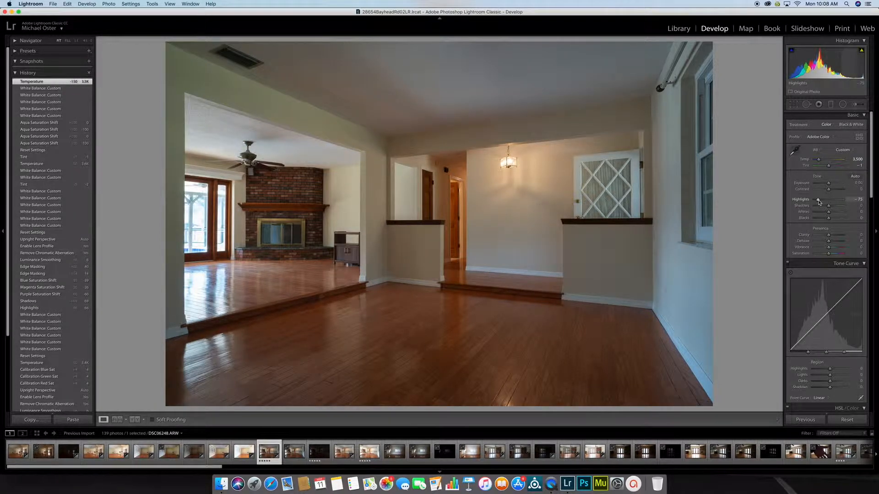
{"action": "key", "text": "alt"}
{"action": "left_click_drag", "start_coordinate": [819, 200], "coordinate": [838, 207]}
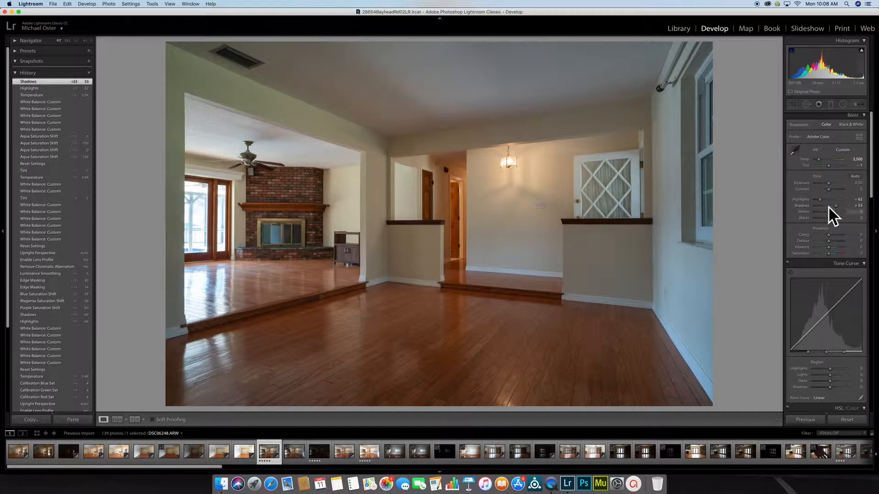
{"action": "left_click_drag", "start_coordinate": [837, 207], "coordinate": [837, 207]}
Set the HSL saturation of Blue to -31 and Magenta to -53, and adjust the Purple saturation
{"action": "scroll", "coordinate": [827, 231], "scroll_direction": "down", "scroll_amount": 5}
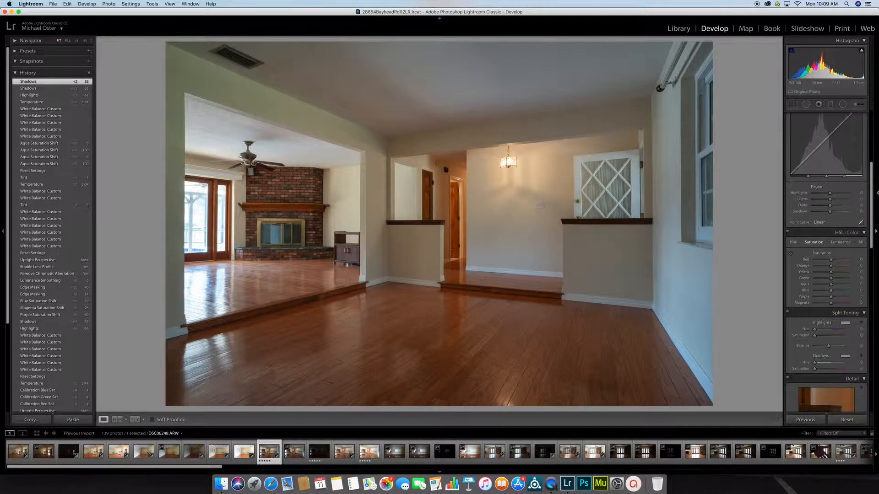
{"action": "scroll", "coordinate": [824, 209], "scroll_direction": "up", "scroll_amount": 2}
{"action": "scroll", "coordinate": [824, 209], "scroll_direction": "down", "scroll_amount": 4}
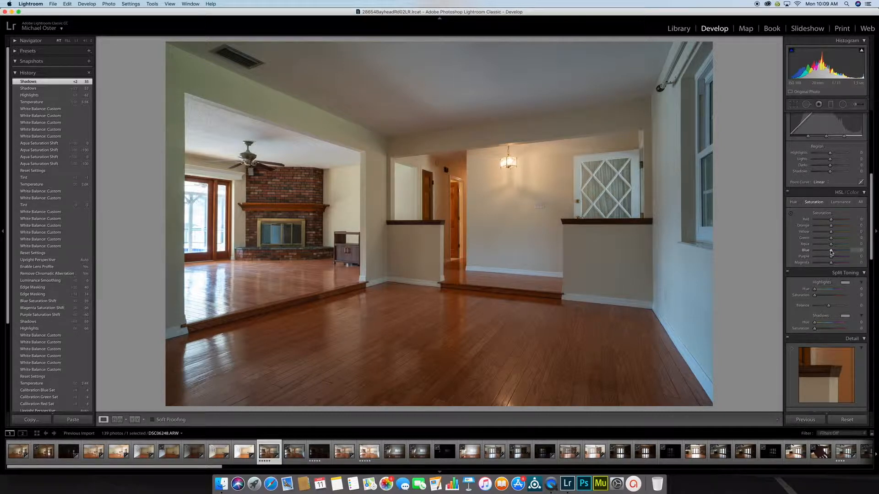
{"action": "mouse_move", "coordinate": [831, 251]}
{"action": "left_mouse_down"}
{"action": "mouse_move", "coordinate": [847, 251]}
{"action": "mouse_move", "coordinate": [814, 251]}
{"action": "mouse_move", "coordinate": [864, 252]}
{"action": "mouse_move", "coordinate": [829, 257]}
{"action": "left_mouse_up"}
{"action": "left_click_drag", "start_coordinate": [827, 255], "coordinate": [825, 256]}
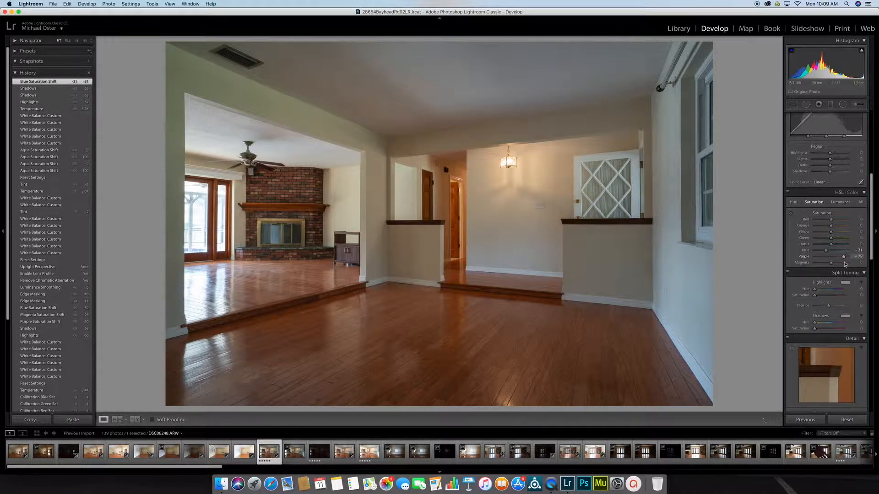
{"action": "left_click_drag", "start_coordinate": [843, 265], "coordinate": [822, 271]}
Set the sharpening Masking to 34 using the mask preview, and set the Luminance noise reduction to 6
{"action": "scroll", "coordinate": [812, 271], "scroll_direction": "down", "scroll_amount": 10}
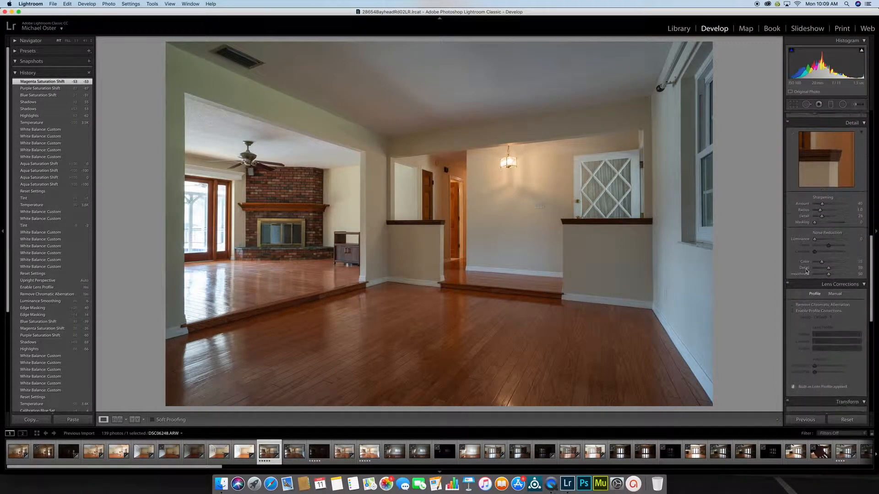
{"action": "scroll", "coordinate": [807, 272], "scroll_direction": "down", "scroll_amount": 1}
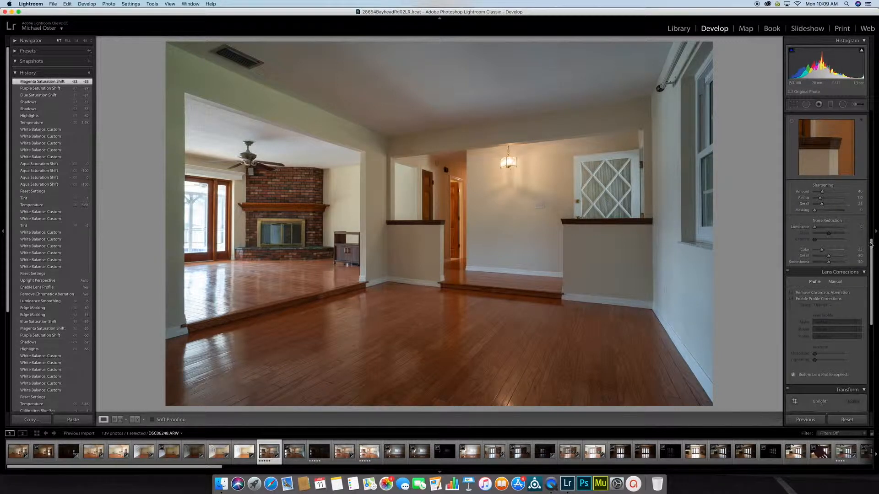
{"action": "scroll", "coordinate": [818, 120], "scroll_direction": "down", "scroll_amount": 8}
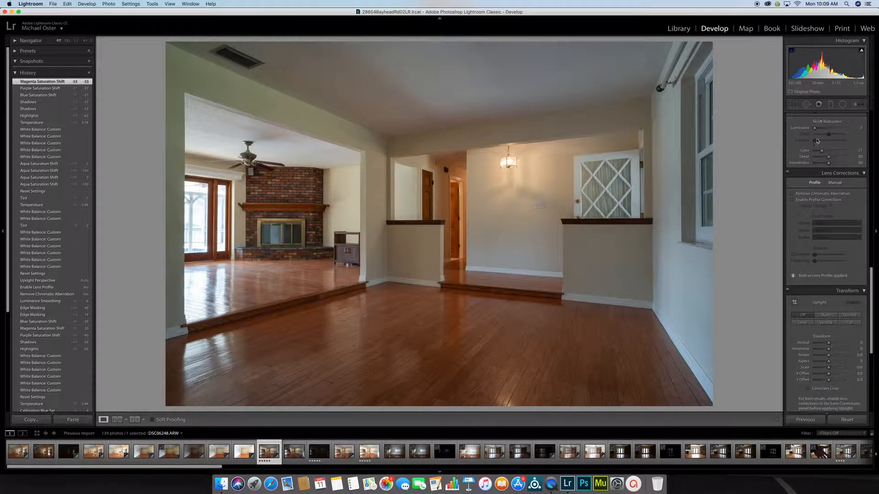
{"action": "scroll", "coordinate": [817, 135], "scroll_direction": "up", "scroll_amount": 6}
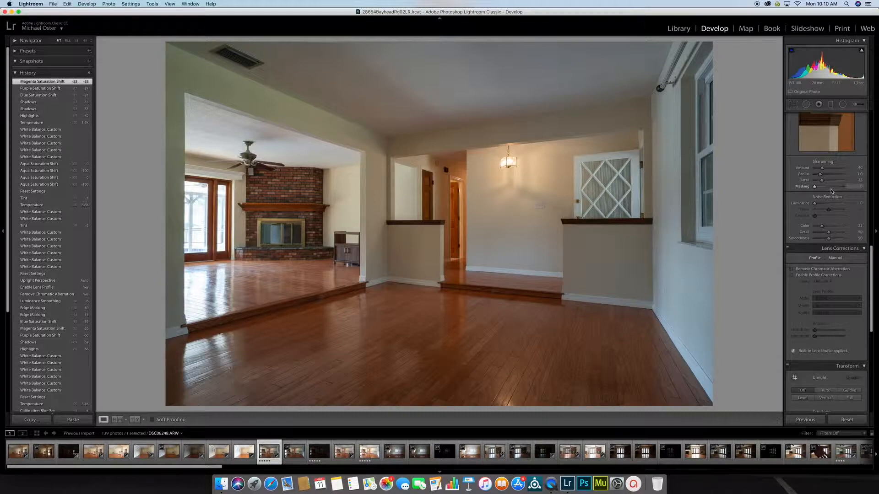
{"action": "left_click_drag", "start_coordinate": [814, 186], "coordinate": [819, 186]}
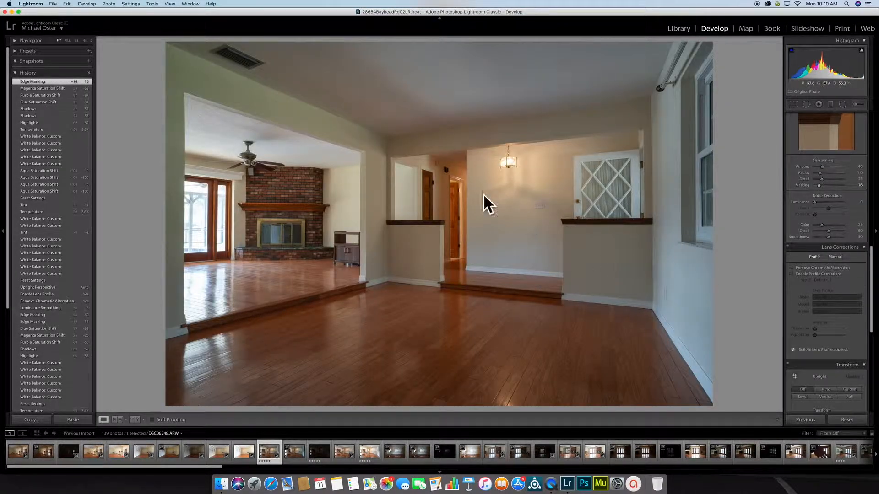
{"action": "key", "text": "alt"}
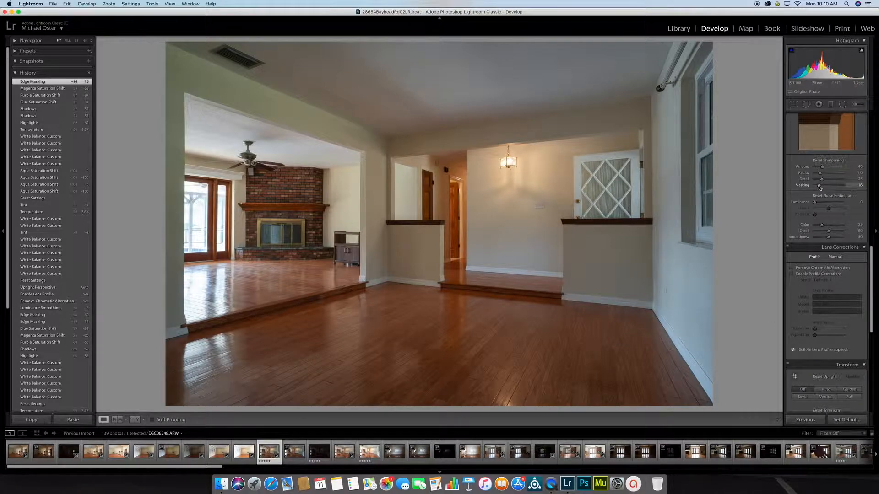
{"action": "left_click_drag", "start_coordinate": [819, 187], "coordinate": [819, 187]}
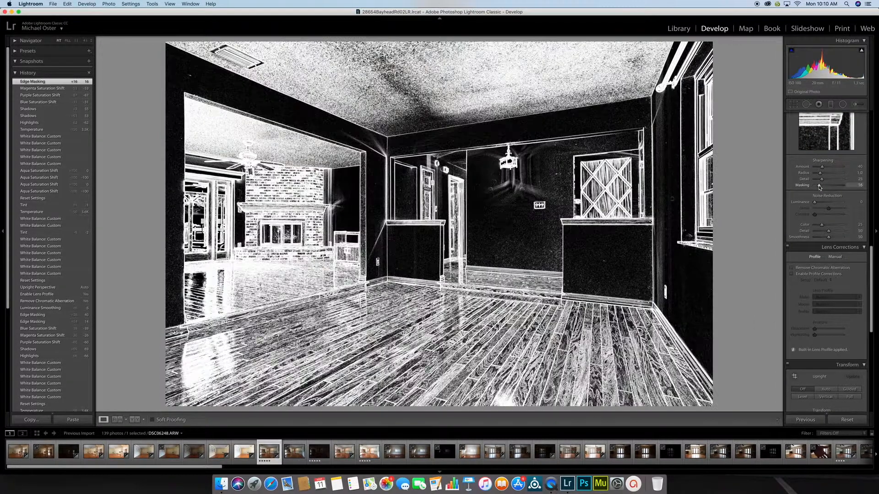
{"action": "left_click_drag", "start_coordinate": [819, 186], "coordinate": [824, 185]}
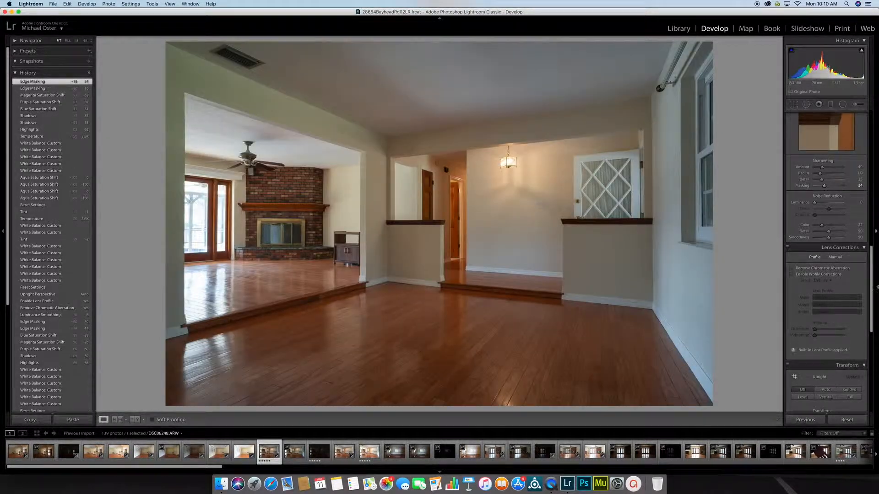
{"action": "left_click", "coordinate": [854, 202]}
{"action": "type", "text": "6"}
Remove chromatic aberration and enable the lens profile corrections, switching the profile off and on once to compare
{"action": "scroll", "coordinate": [830, 298], "scroll_direction": "down", "scroll_amount": 3}
{"action": "left_click", "coordinate": [809, 212]}
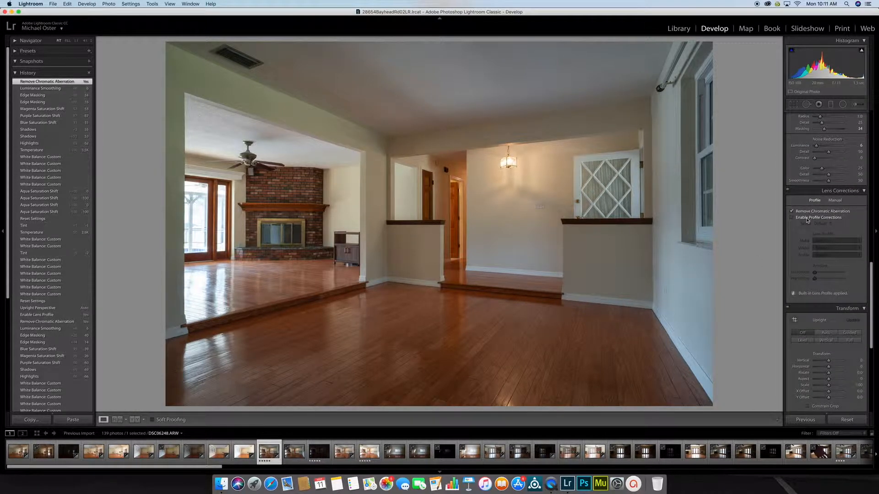
{"action": "left_click", "coordinate": [807, 219]}
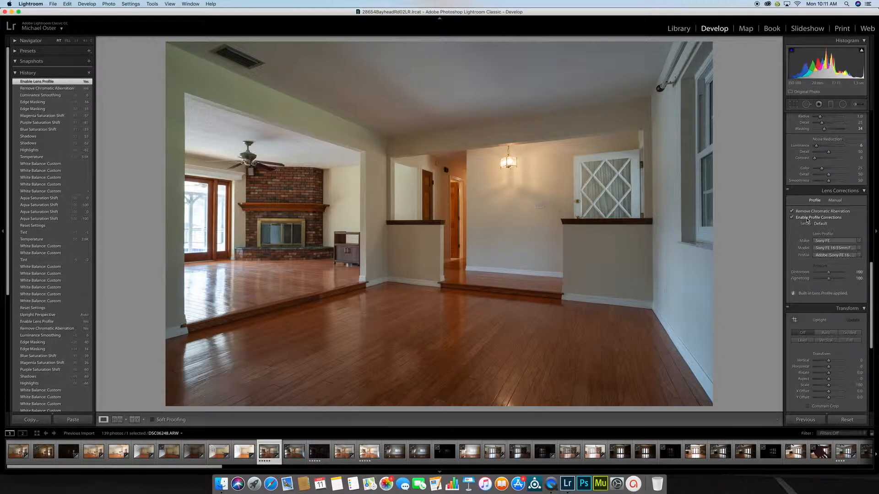
{"action": "left_click_drag", "start_coordinate": [819, 275], "coordinate": [818, 275]}
{"action": "scroll", "coordinate": [792, 224], "scroll_direction": "down", "scroll_amount": 5}
{"action": "left_click", "coordinate": [792, 154]}
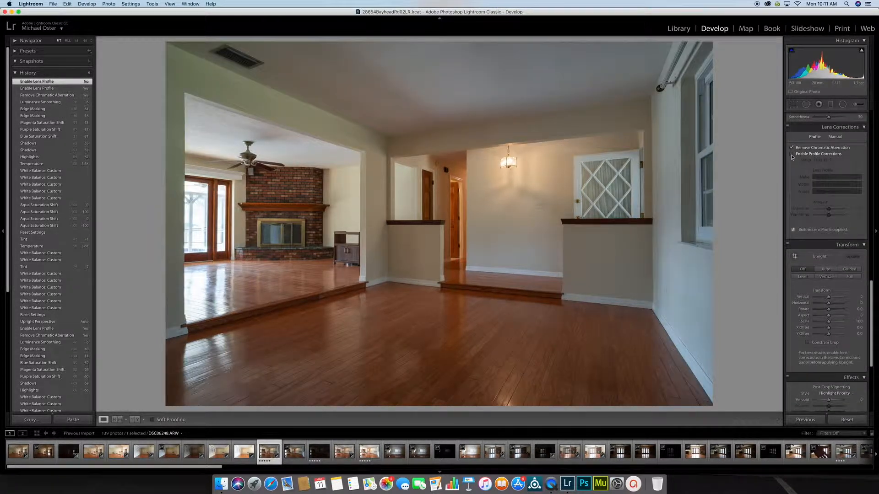
{"action": "left_click", "coordinate": [792, 154]}
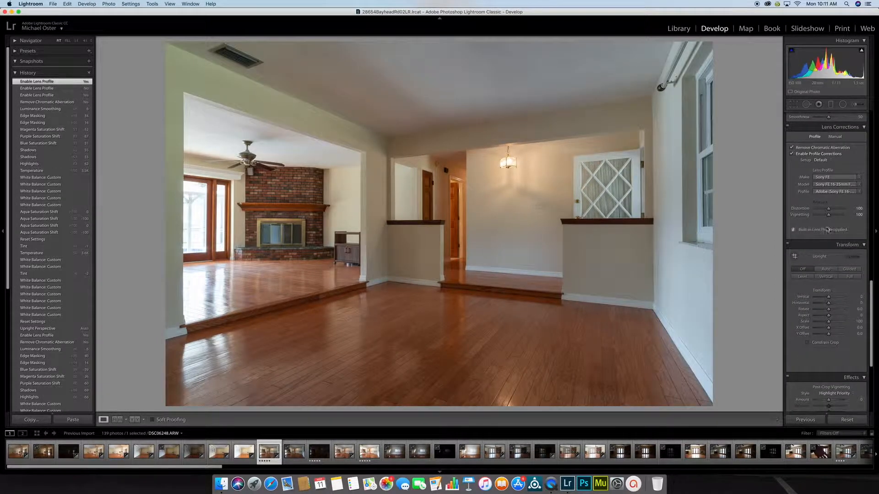
Apply the Auto Upright perspective correction to the room photo
{"action": "scroll", "coordinate": [826, 228], "scroll_direction": "down", "scroll_amount": 5}
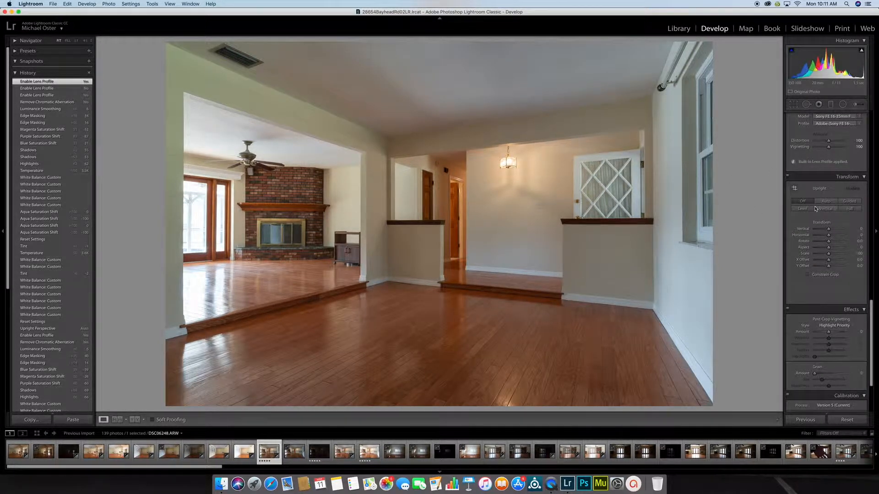
{"action": "scroll", "coordinate": [837, 203], "scroll_direction": "down", "scroll_amount": 3}
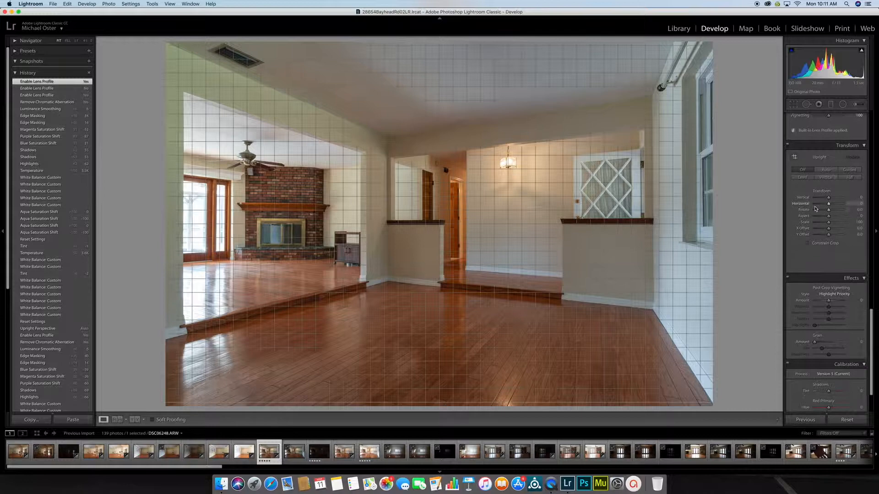
{"action": "left_click", "coordinate": [829, 171]}
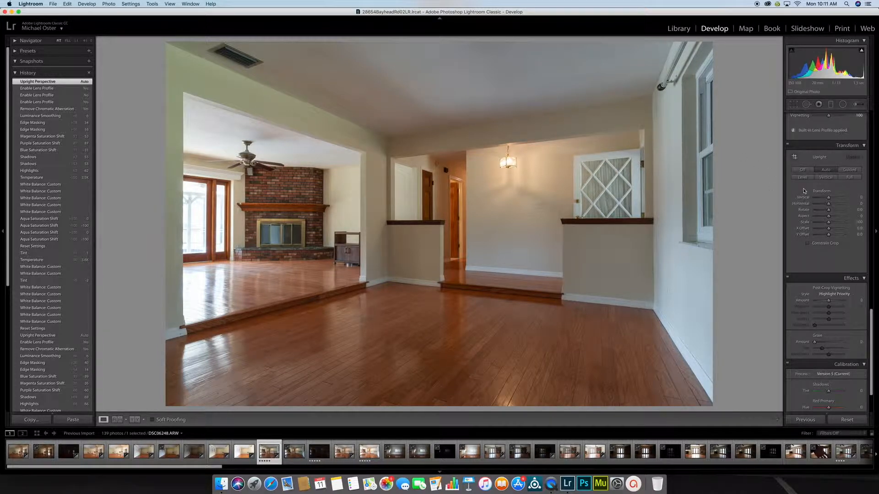
Switch the Upright perspective correction off and back to Auto to compare the room's straightened and original verticals
{"action": "left_click", "coordinate": [820, 172]}
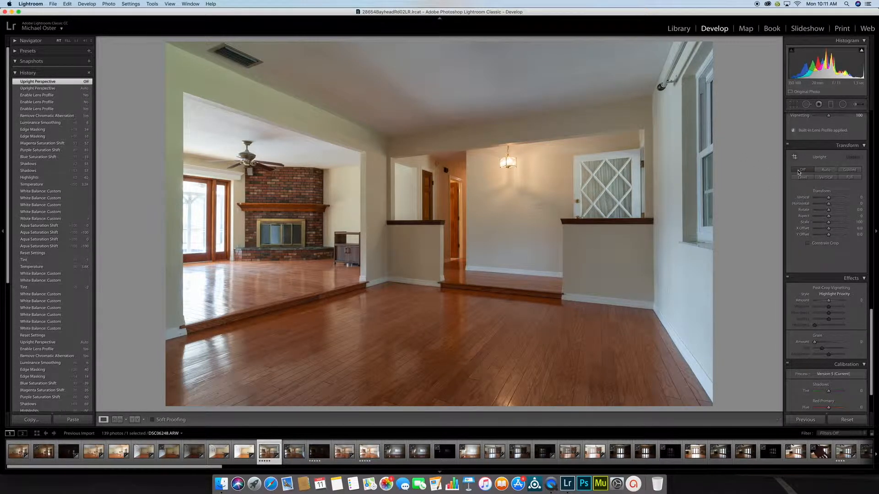
{"action": "left_click", "coordinate": [820, 171]}
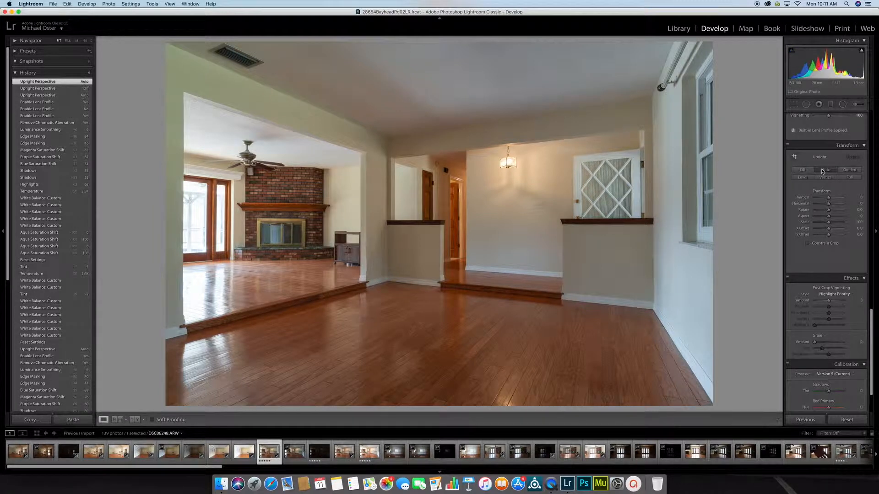
{"action": "scroll", "coordinate": [819, 321], "scroll_direction": "down", "scroll_amount": 3}
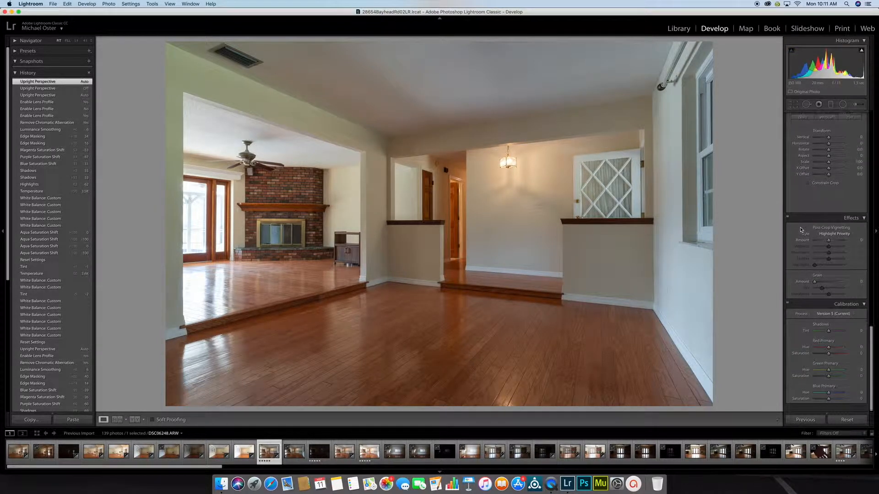
{"action": "scroll", "coordinate": [852, 305], "scroll_direction": "up", "scroll_amount": 10}
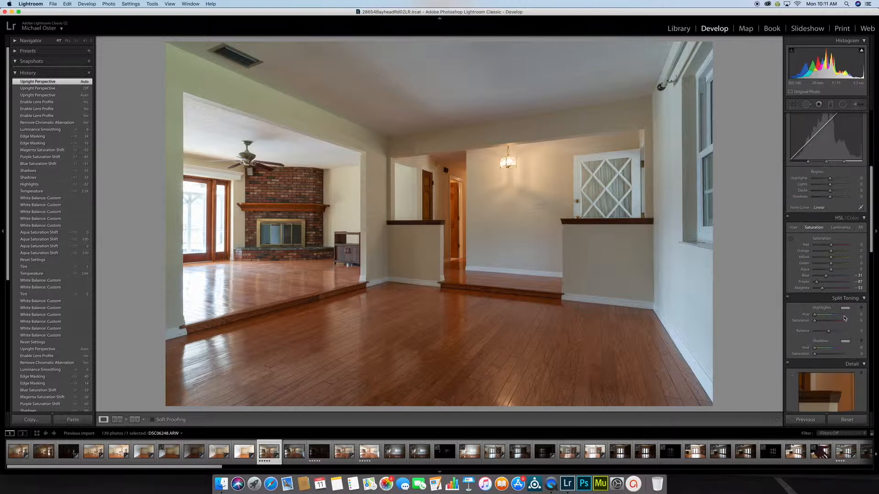
Select the dark DSC06250 and bright DSC06251 exposures along with DSC06248 and synchronize all its develop settings to them
{"action": "left_click", "coordinate": [319, 453], "text": "super"}
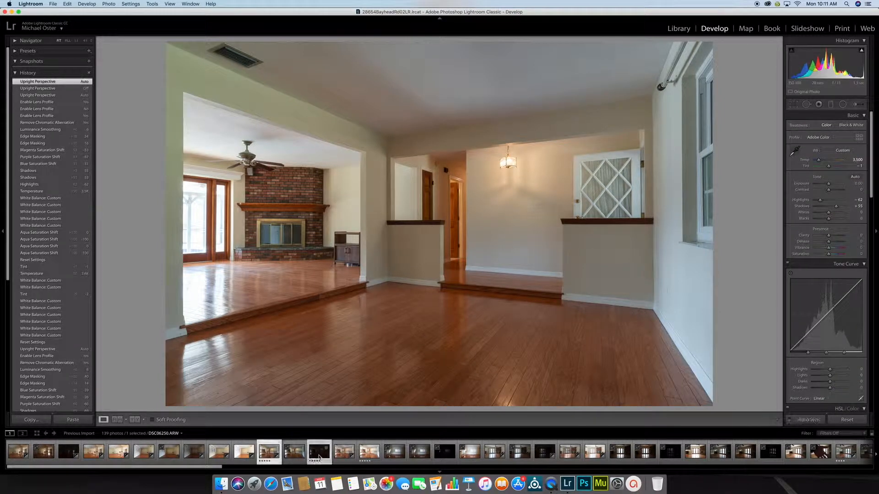
{"action": "left_click", "coordinate": [368, 454], "text": "super"}
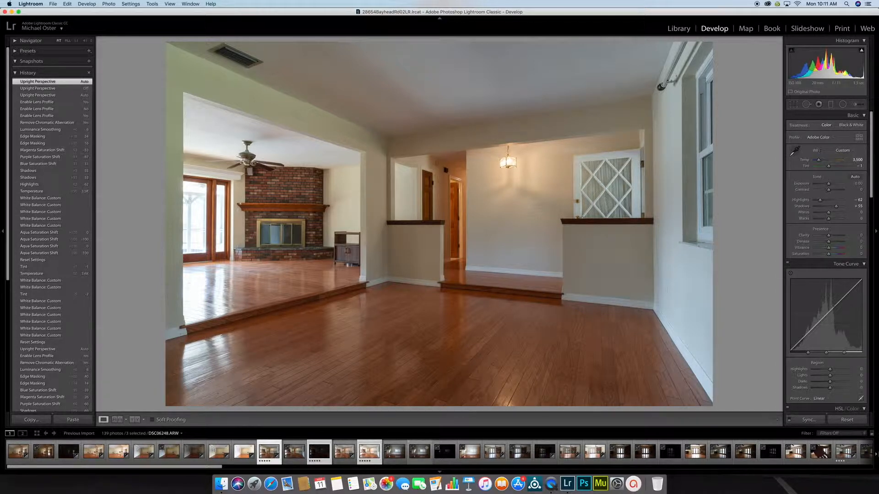
{"action": "left_click", "coordinate": [819, 421]}
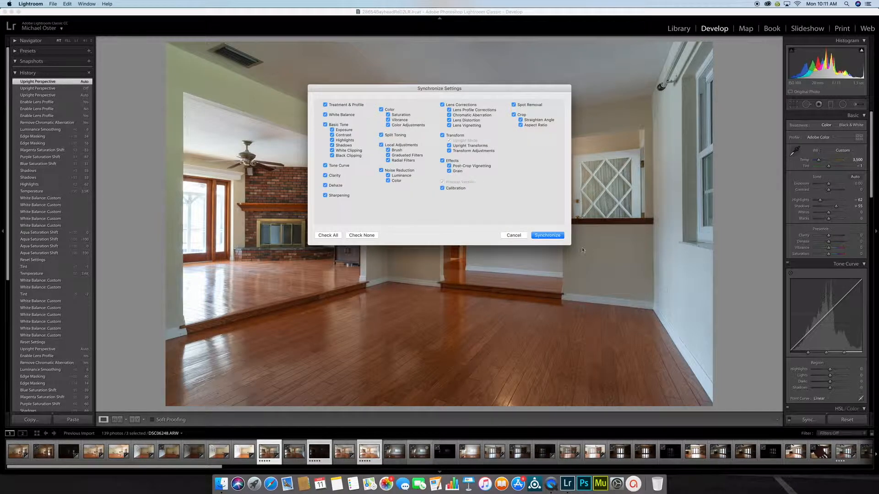
{"action": "left_click", "coordinate": [553, 235]}
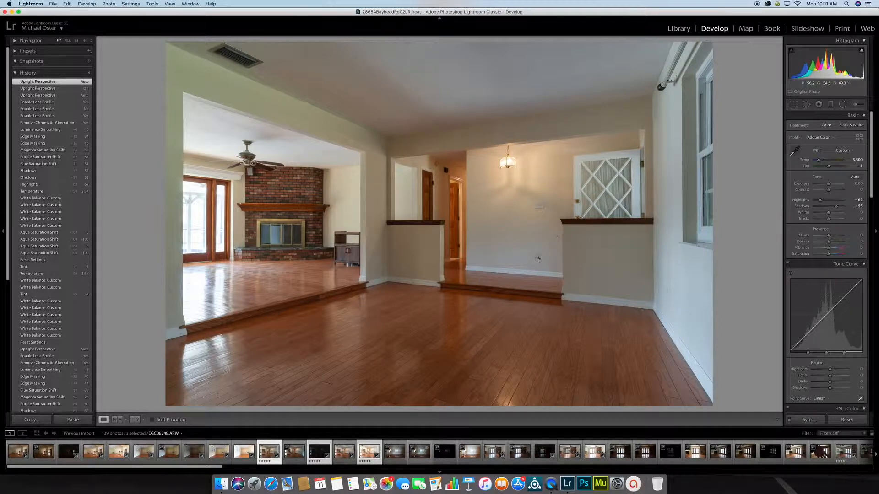
On the dark exposure DSC06250, set Highlights to -53 and Shadows to +59, checking the chandelier up close
{"action": "left_click", "coordinate": [315, 454]}
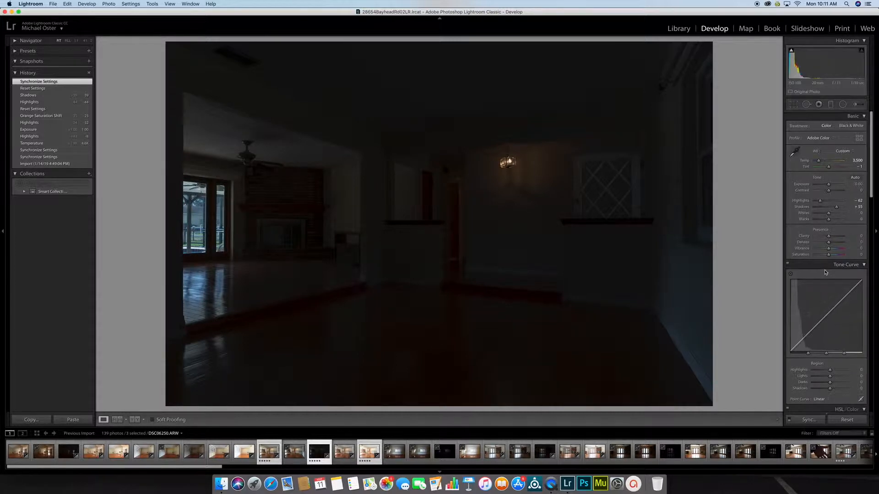
{"action": "left_click", "coordinate": [819, 202], "text": "alt"}
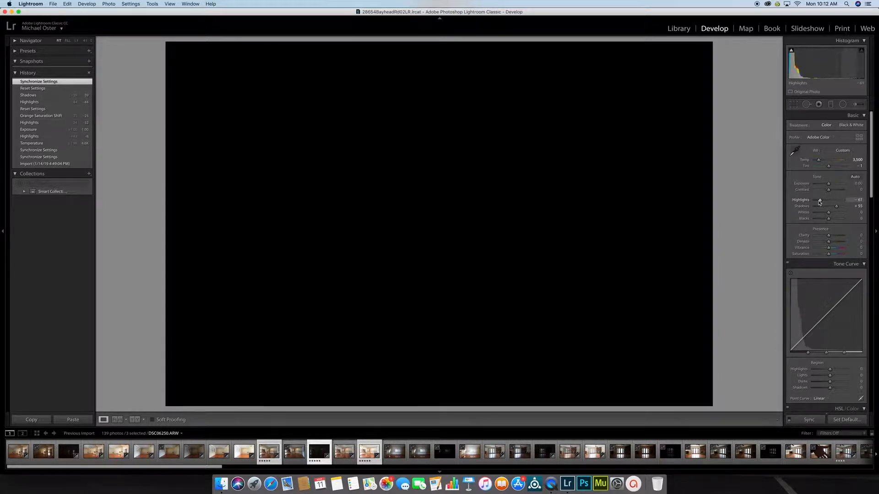
{"action": "left_click", "coordinate": [819, 202], "text": "alt"}
{"action": "left_click_drag", "start_coordinate": [820, 202], "coordinate": [822, 201]}
{"action": "left_click_drag", "start_coordinate": [822, 201], "coordinate": [822, 200]}
{"action": "left_click", "coordinate": [503, 162]}
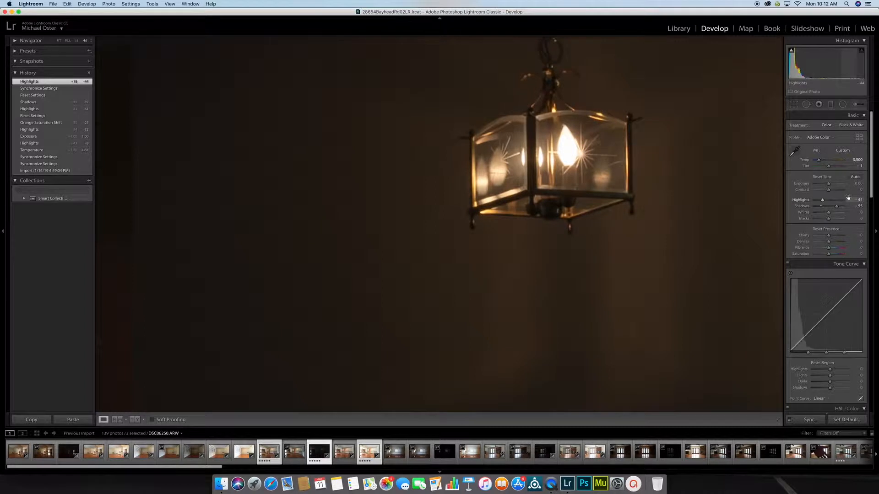
{"action": "left_click_drag", "start_coordinate": [820, 201], "coordinate": [837, 207]}
{"action": "left_click", "coordinate": [663, 206]}
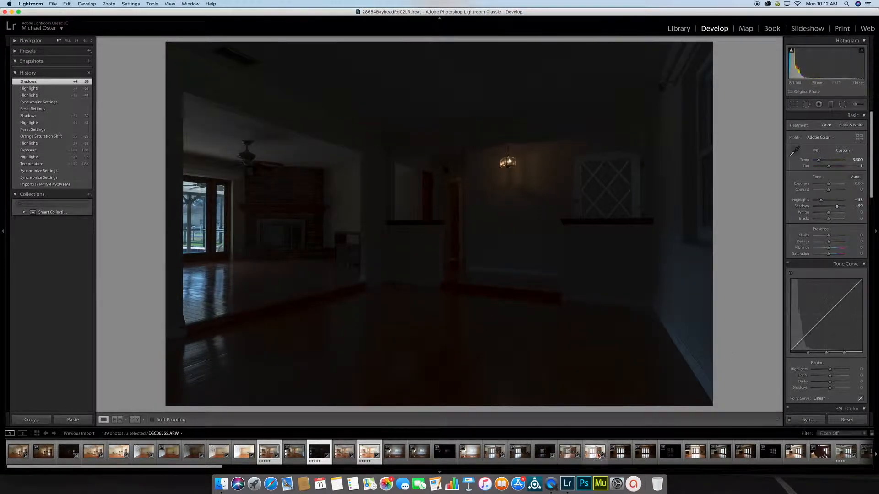
On the bright exposure DSC06251, set Highlights to -56, Shadows to +51 and Contrast to +9
{"action": "left_click", "coordinate": [370, 452]}
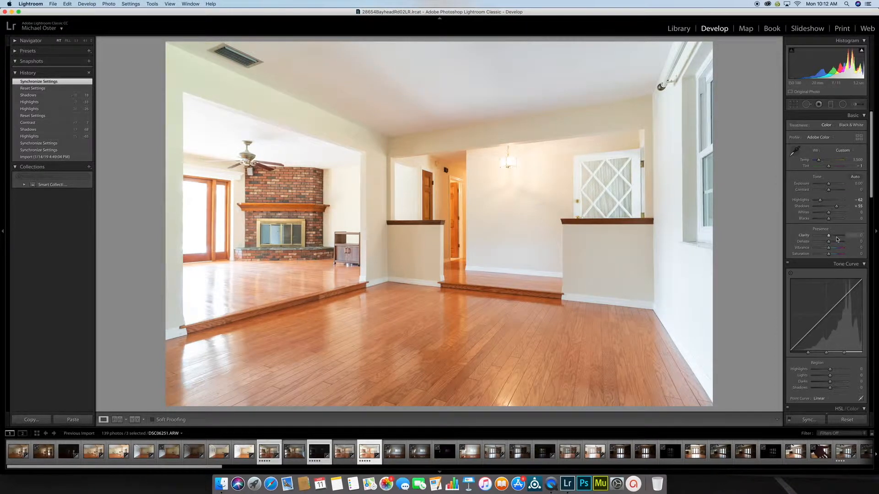
{"action": "left_click_drag", "start_coordinate": [819, 201], "coordinate": [820, 201]}
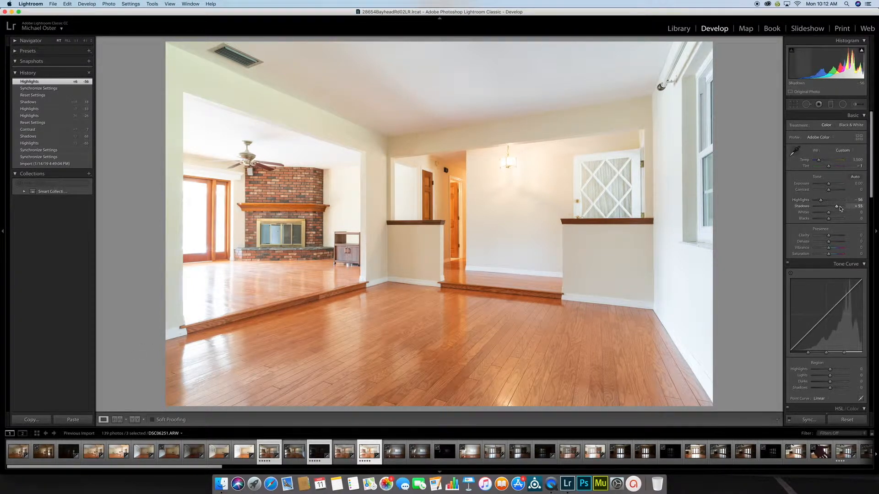
{"action": "left_click_drag", "start_coordinate": [837, 209], "coordinate": [837, 208]}
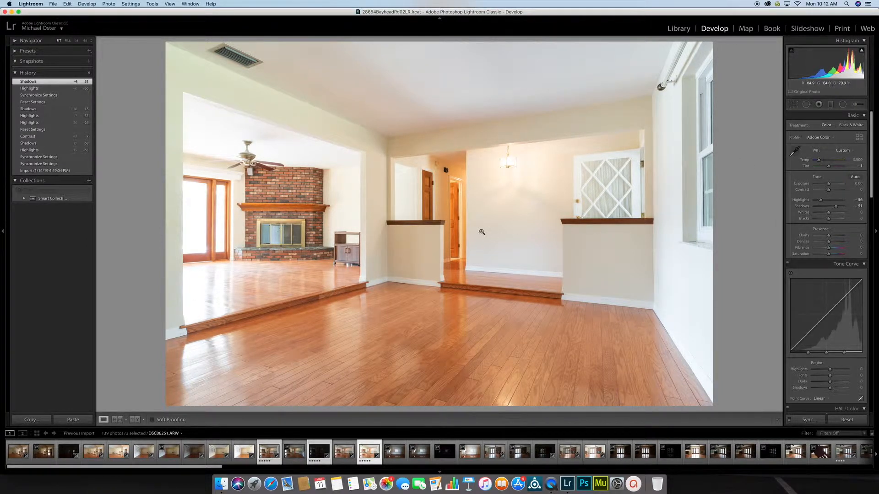
{"action": "left_click_drag", "start_coordinate": [829, 191], "coordinate": [831, 190]}
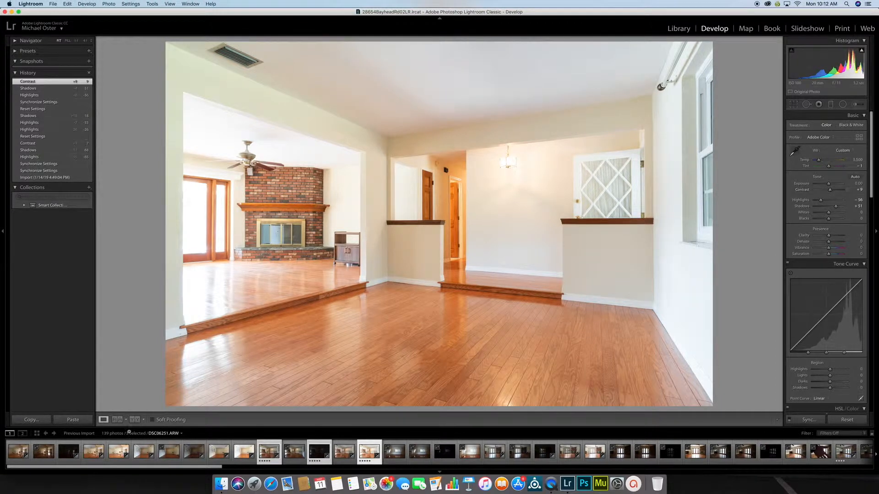
Select the middle, dark and bright exposures together and open them as layers of one document in Photoshop
{"action": "left_click", "coordinate": [366, 453]}
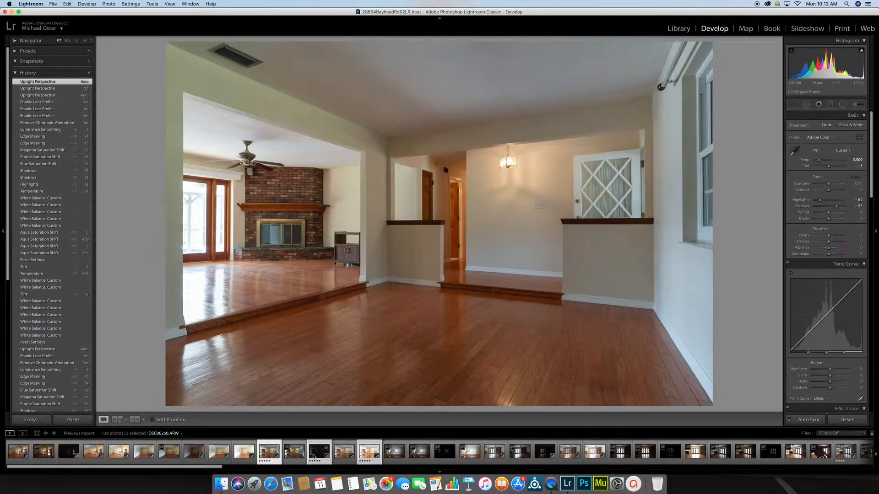
{"action": "left_click", "coordinate": [321, 457], "text": "super"}
{"action": "left_click", "coordinate": [371, 460], "text": "super"}
{"action": "left_click", "coordinate": [371, 460], "text": "super"}
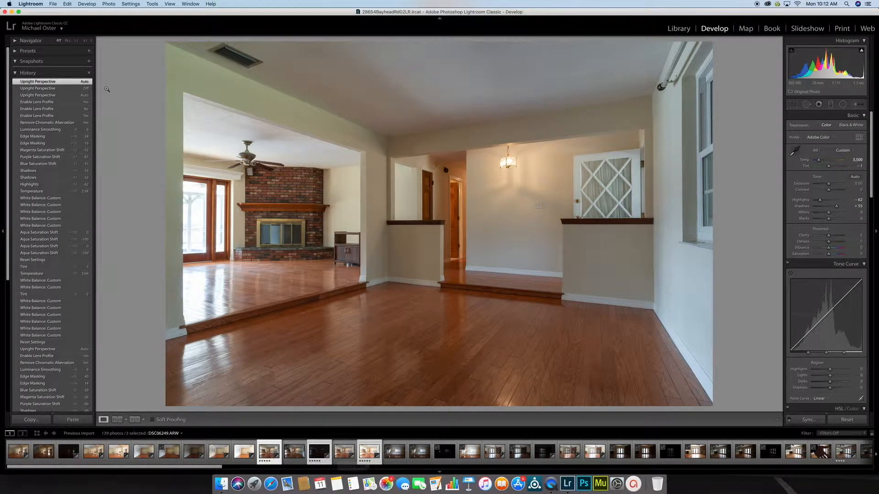
{"action": "left_click", "coordinate": [109, 4]}
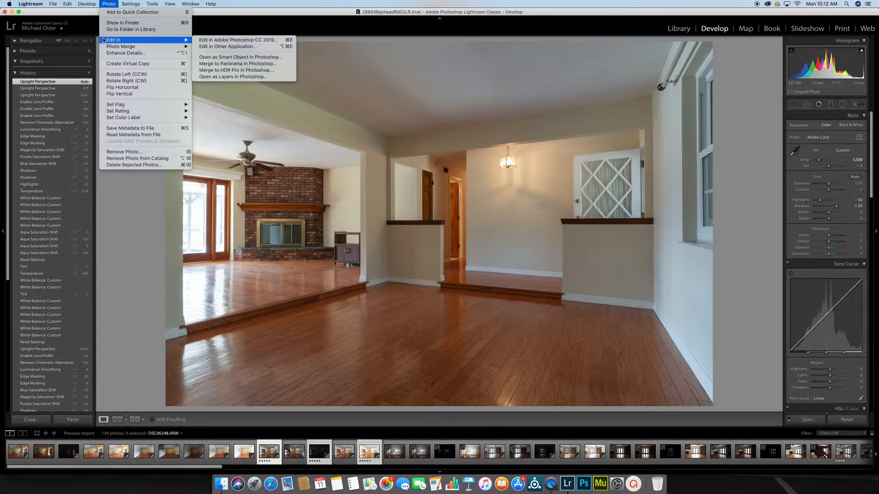
{"action": "mouse_move", "coordinate": [137, 40]}
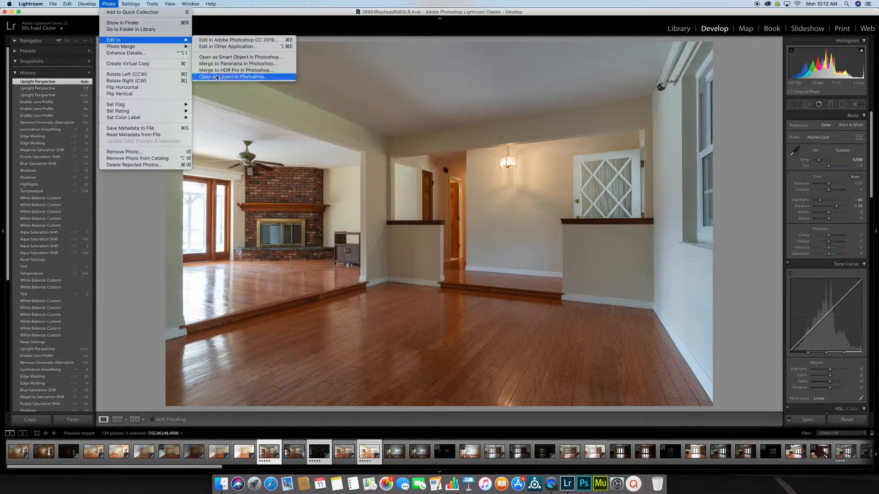
{"action": "left_click", "coordinate": [215, 72]}
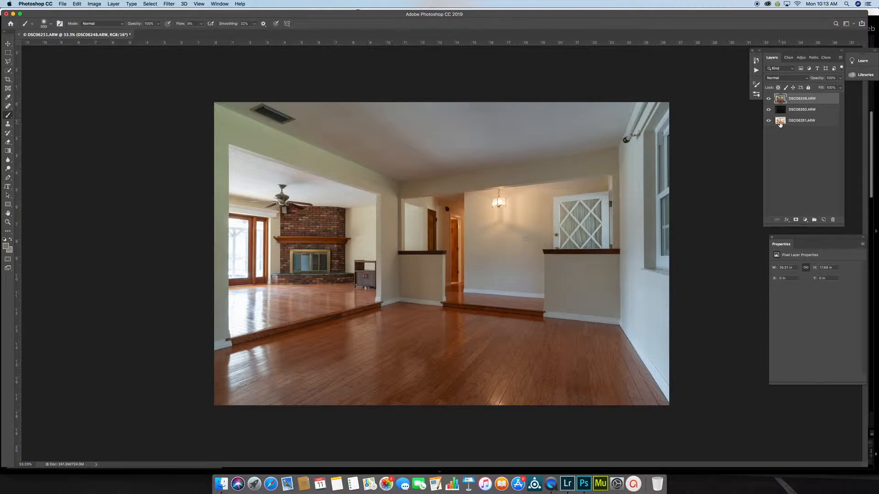
Move the bright DSC06251.ARW layer to the top of the stack, then hide it and the DSC06248.ARW layer, leaving DSC06248.ARW selected
{"action": "left_click_drag", "start_coordinate": [779, 122], "coordinate": [778, 95]}
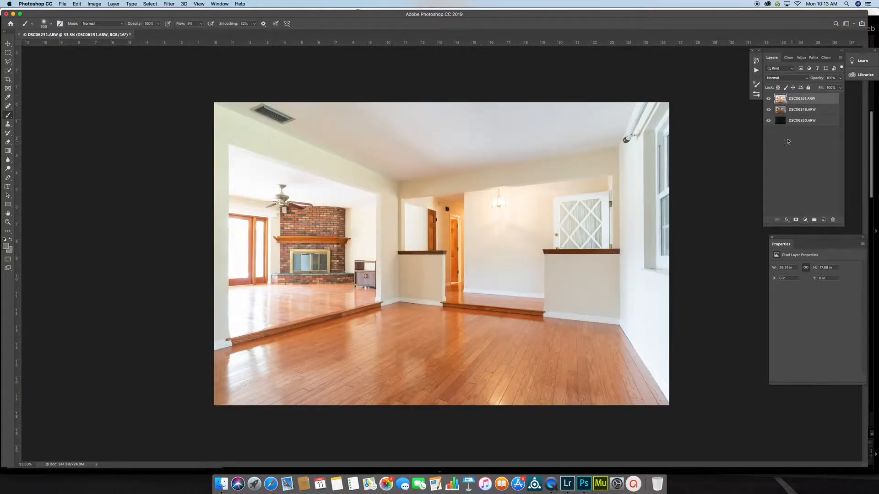
{"action": "left_click", "coordinate": [768, 99]}
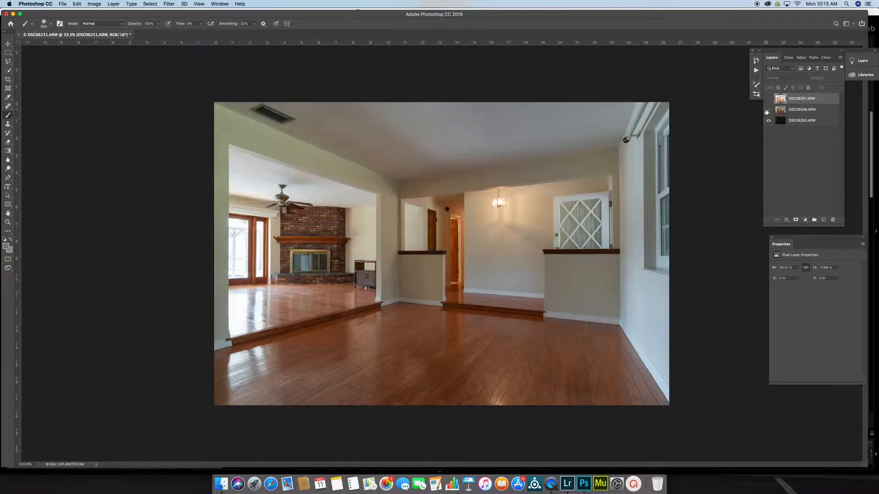
{"action": "left_click", "coordinate": [769, 109]}
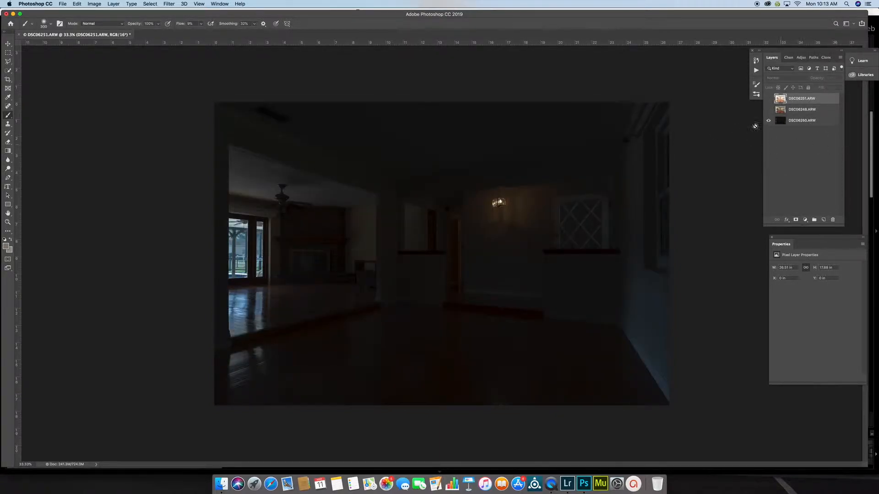
{"action": "left_click", "coordinate": [780, 112]}
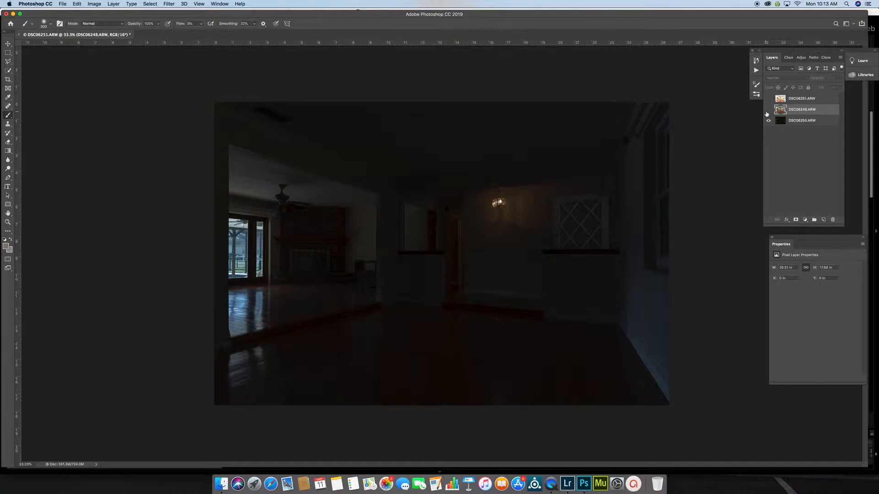
Toggle the visibility of the DSC06248.ARW layer to compare the middle exposure with the dark one beneath
{"action": "left_click", "coordinate": [767, 112]}
{"action": "left_click", "coordinate": [767, 113]}
{"action": "left_click", "coordinate": [77, 4]}
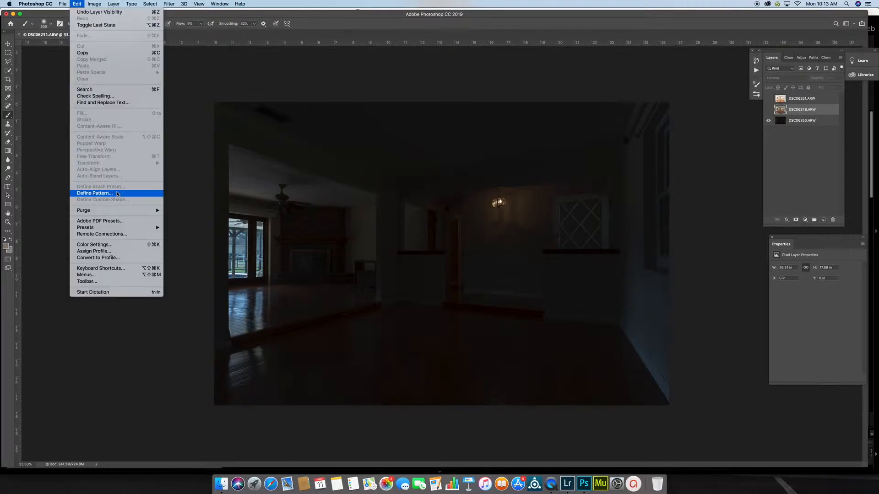
{"action": "left_click", "coordinate": [855, 176]}
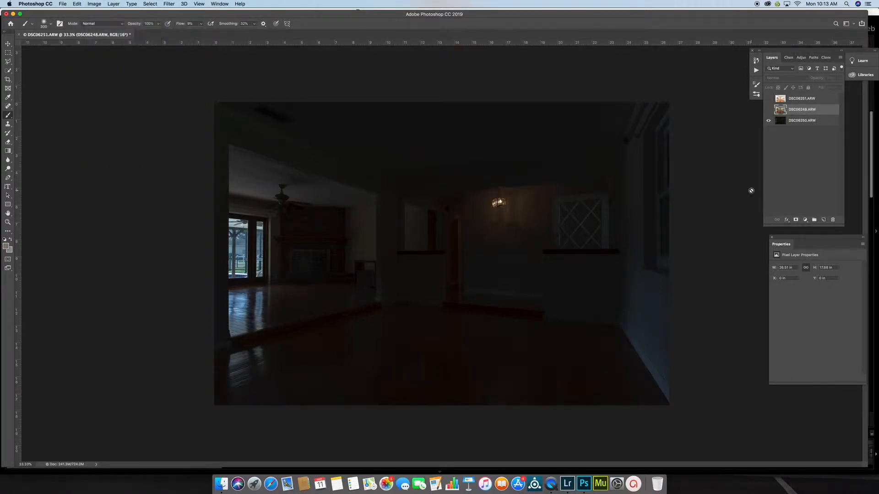
{"action": "left_click", "coordinate": [769, 109]}
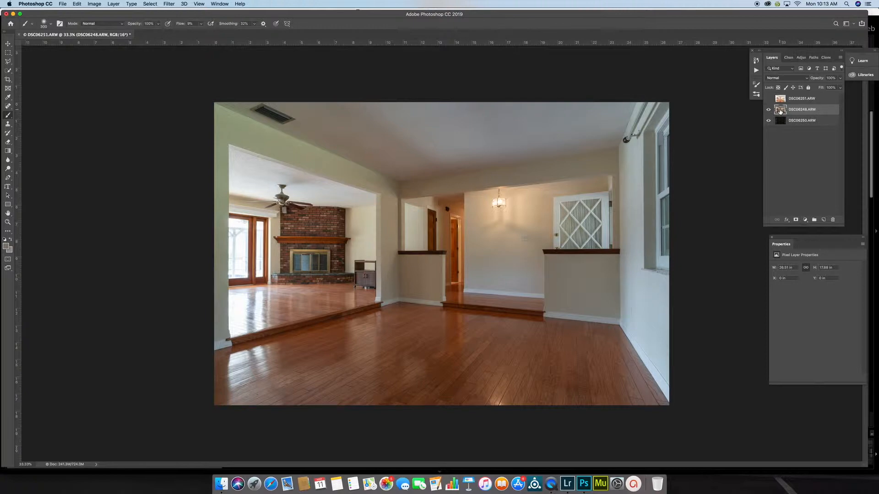
{"action": "left_click", "coordinate": [769, 110]}
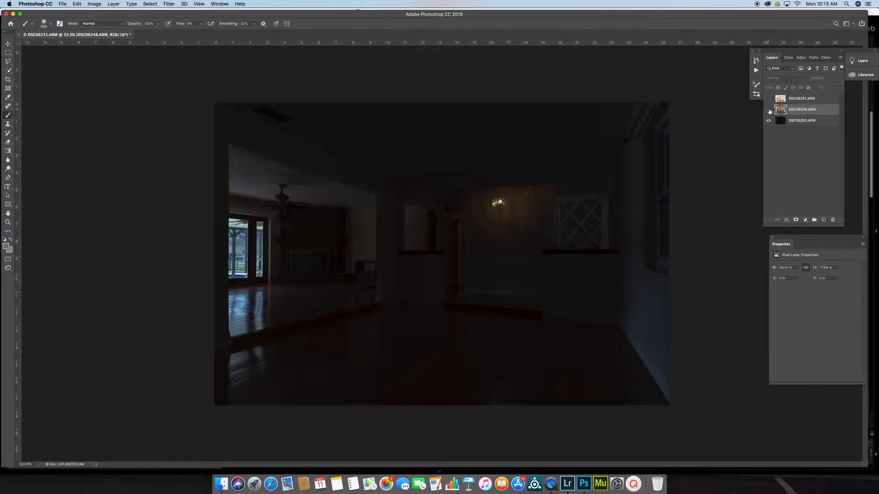
{"action": "left_click", "coordinate": [769, 110]}
Inspect the doorway and hinge at 800% while toggling the DSC06248.ARW layer to check its alignment with the dark layer
{"action": "key", "text": "super+plus"}
{"action": "key", "text": "super+plus"}
{"action": "key", "text": "super+plus"}
{"action": "key", "text": "super+plus"}
{"action": "key", "text": "super+plus"}
{"action": "key", "text": "super+plus"}
{"action": "key", "text": "super+plus"}
{"action": "key", "text": "super+plus"}
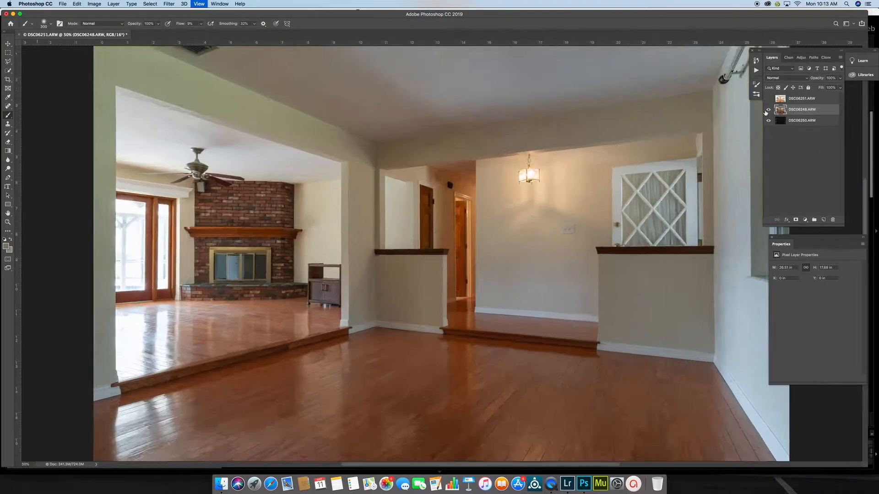
{"action": "scroll", "coordinate": [732, 123], "scroll_direction": "right", "scroll_amount": 10}
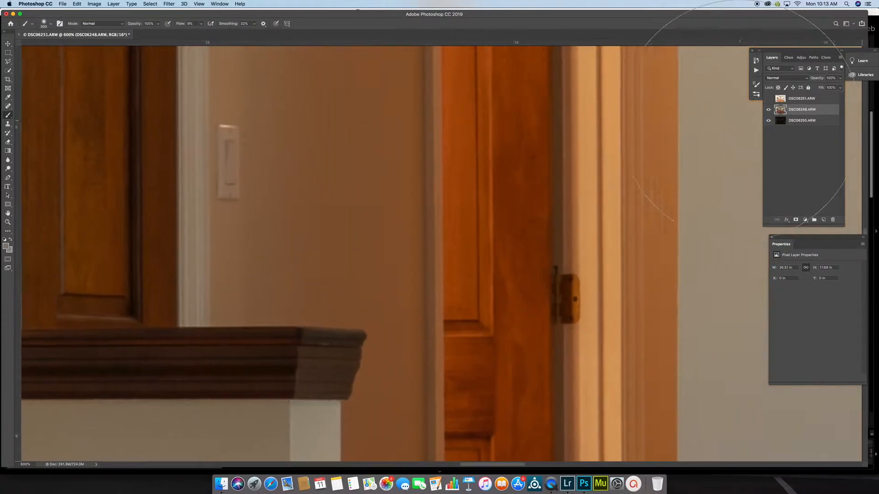
{"action": "key", "text": "super+plus"}
{"action": "key", "text": "super+plus"}
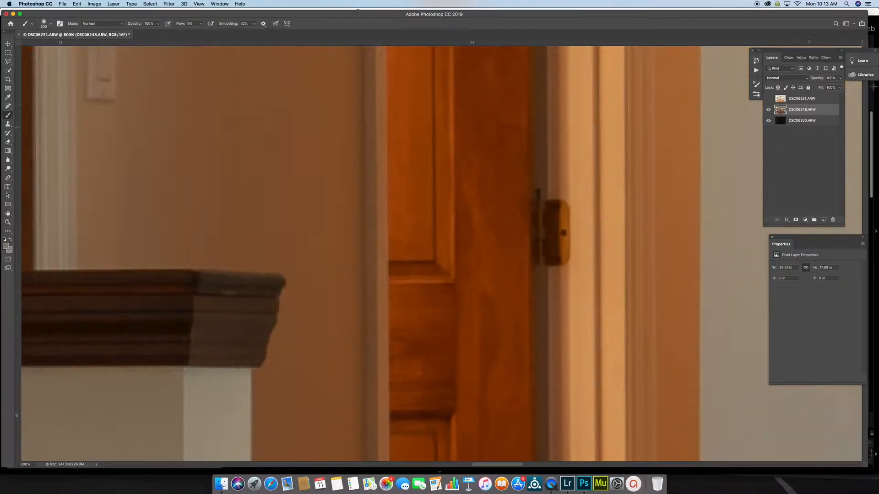
{"action": "left_click", "coordinate": [768, 110]}
{"action": "left_click", "coordinate": [768, 111]}
{"action": "left_click", "coordinate": [768, 111]}
{"action": "left_click", "coordinate": [767, 111]}
{"action": "left_click", "coordinate": [767, 110]}
{"action": "left_click", "coordinate": [767, 111]}
{"action": "left_click", "coordinate": [768, 110]}
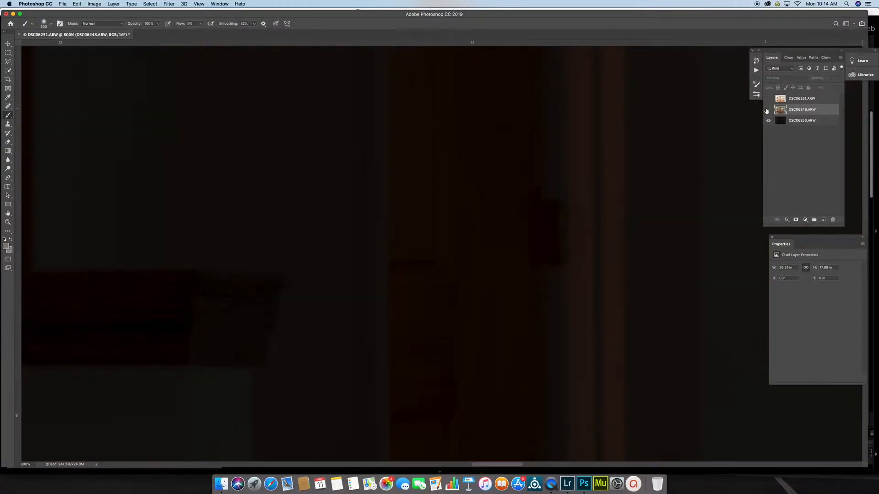
Show the DSC06248.ARW layer and add a black layer mask that hides all of it
{"action": "left_click", "coordinate": [769, 111]}
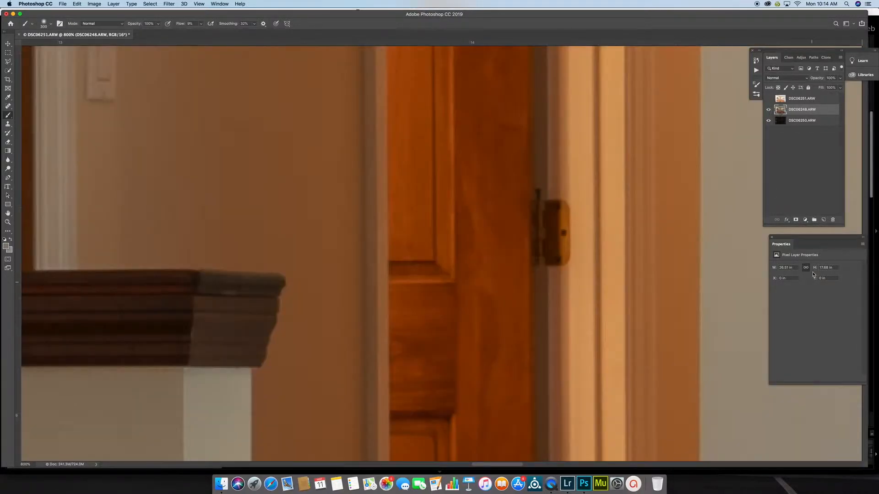
{"action": "left_click", "coordinate": [795, 221], "text": "alt"}
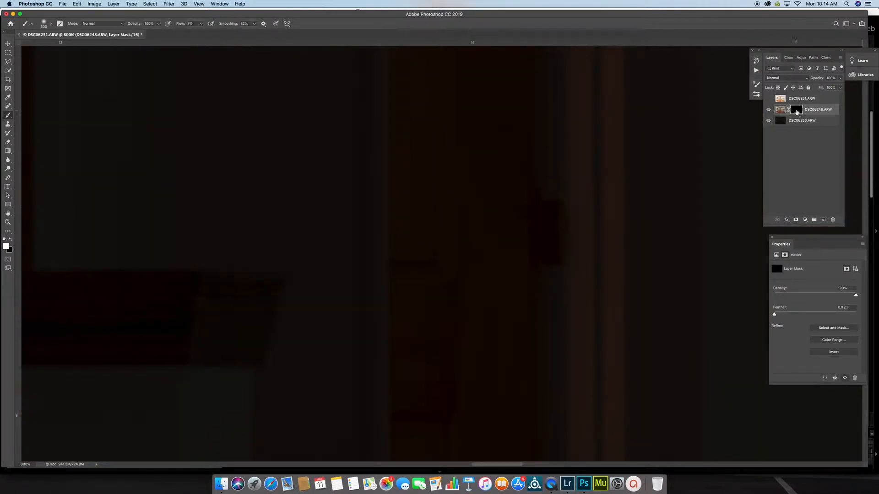
Toggle the DSC06251.ARW layer's visibility around the doorway hinge and the light switch to check its alignment with the dark layer
{"action": "left_click", "coordinate": [782, 103]}
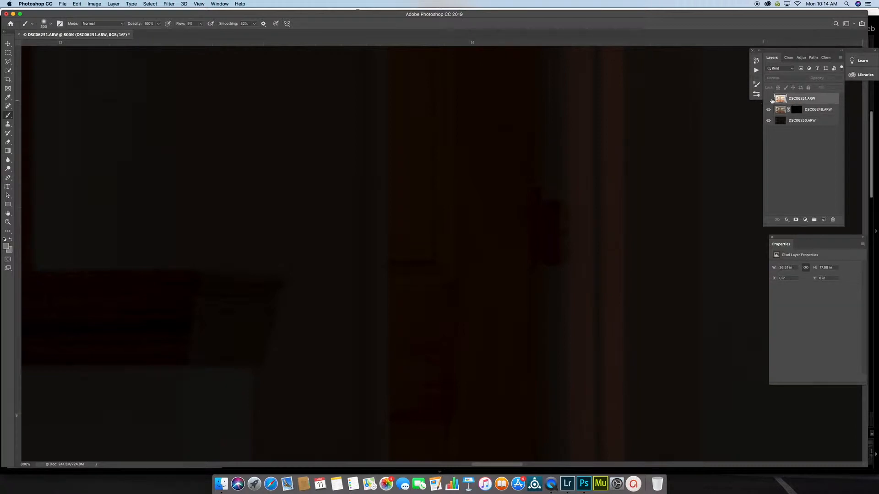
{"action": "left_click", "coordinate": [769, 100]}
{"action": "left_click", "coordinate": [769, 101]}
{"action": "left_click", "coordinate": [769, 101]}
{"action": "left_click", "coordinate": [769, 100]}
{"action": "left_click", "coordinate": [769, 101]}
{"action": "scroll", "coordinate": [619, 180], "scroll_direction": "up", "scroll_amount": 6}
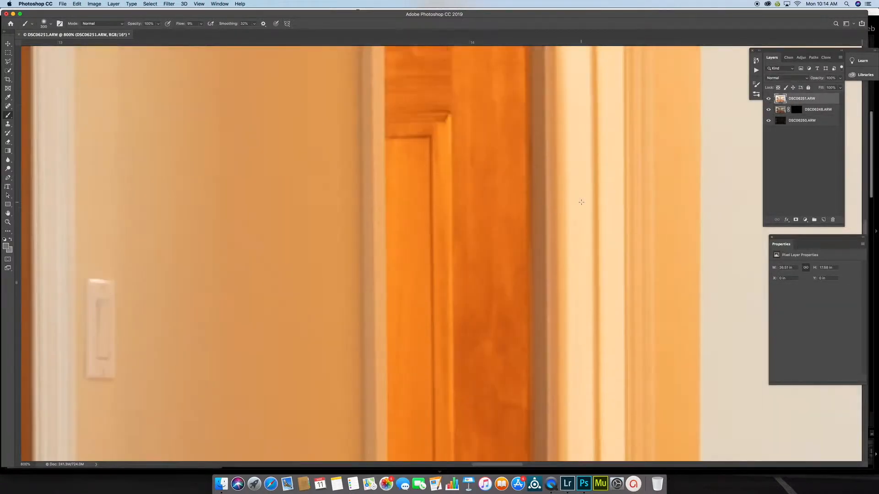
{"action": "scroll", "coordinate": [600, 192], "scroll_direction": "left", "scroll_amount": 8}
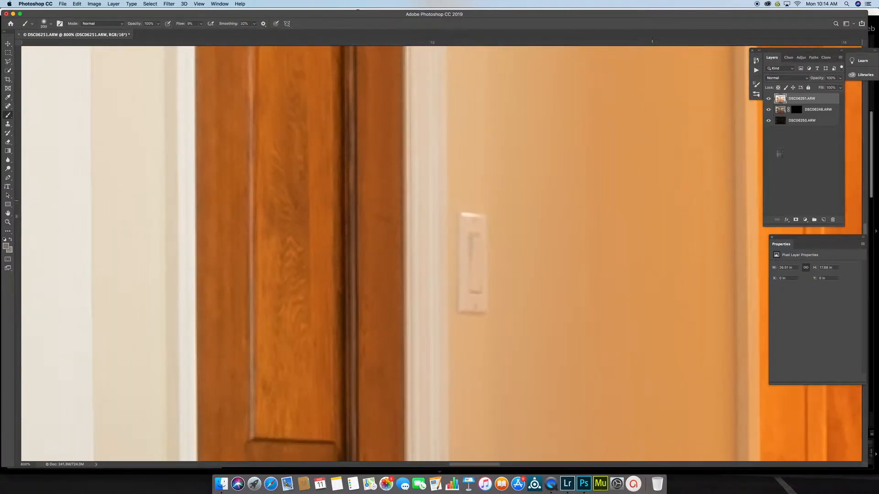
{"action": "left_click", "coordinate": [769, 99]}
{"action": "left_click", "coordinate": [769, 99]}
{"action": "left_click", "coordinate": [769, 100]}
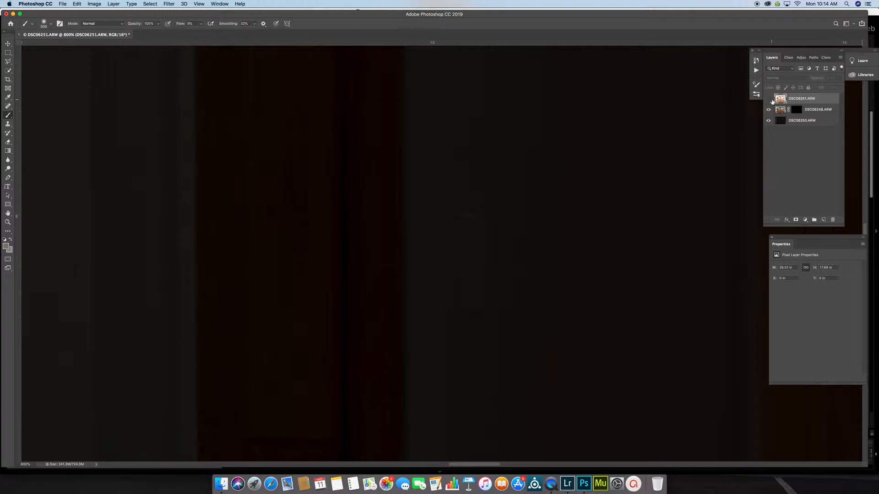
Add a black layer mask hiding all of the DSC06251.ARW layer, and select the dark DSC06250.ARW layer
{"action": "left_click", "coordinate": [770, 99]}
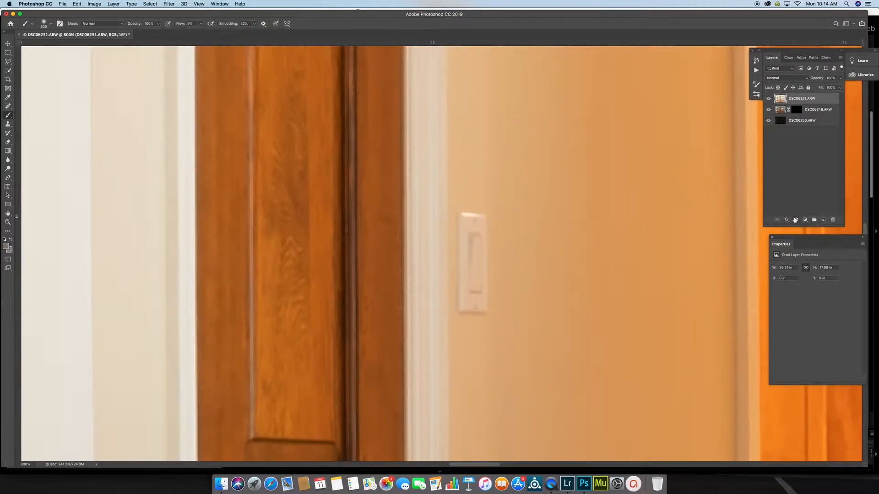
{"action": "left_click", "coordinate": [796, 220], "text": "alt"}
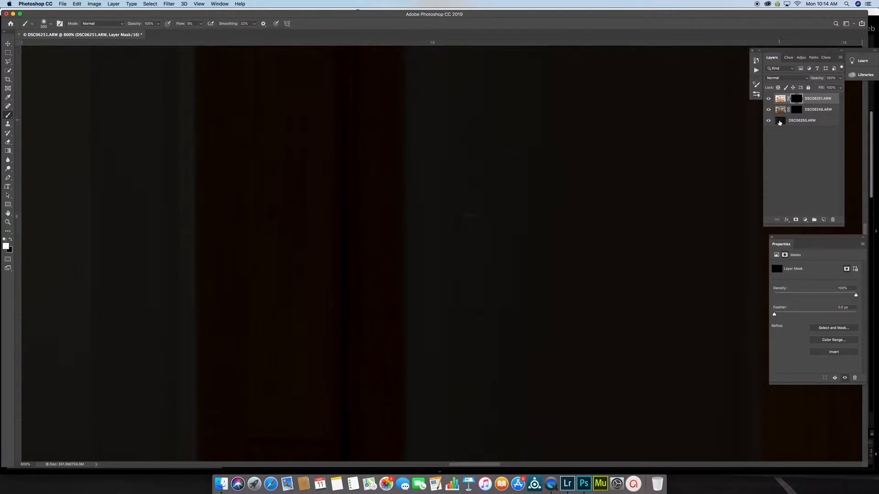
{"action": "left_click", "coordinate": [780, 121]}
{"action": "key", "text": "super+0"}
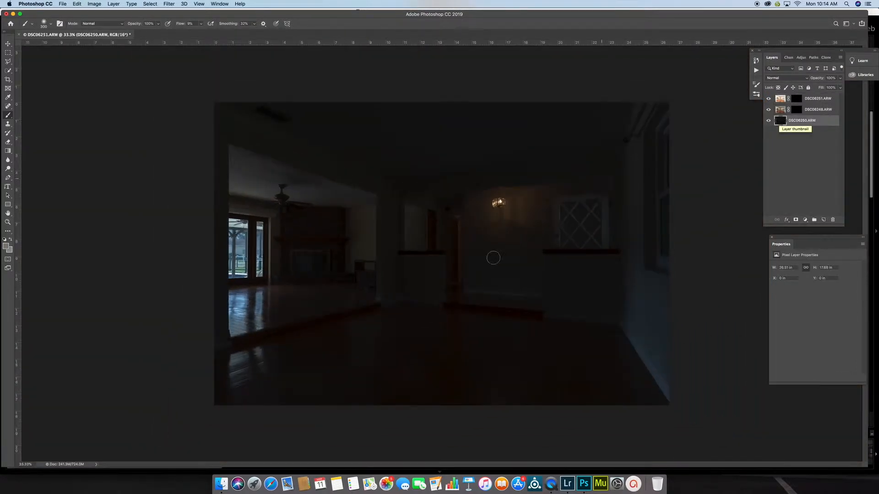
Load the dark layer's RGB channel brightness as a selection and save it as a new alpha channel
{"action": "left_click", "coordinate": [788, 57]}
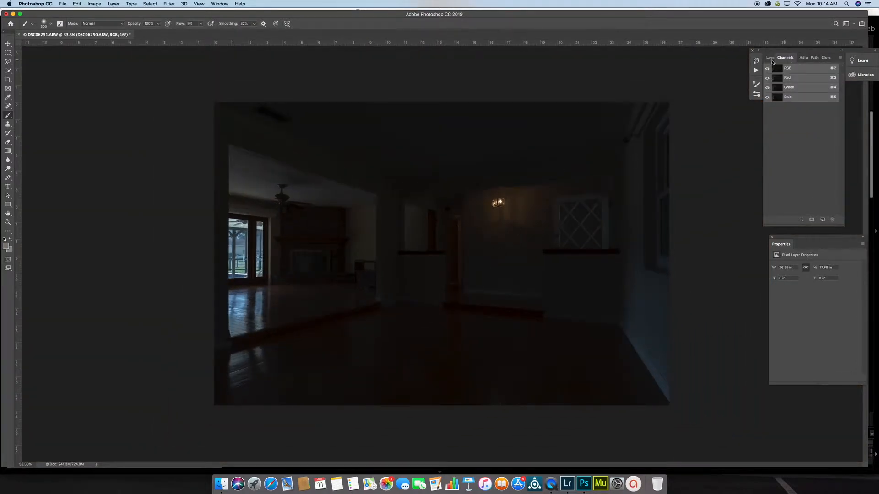
{"action": "left_click", "coordinate": [770, 57]}
{"action": "left_click", "coordinate": [785, 58]}
{"action": "left_click", "coordinate": [771, 58]}
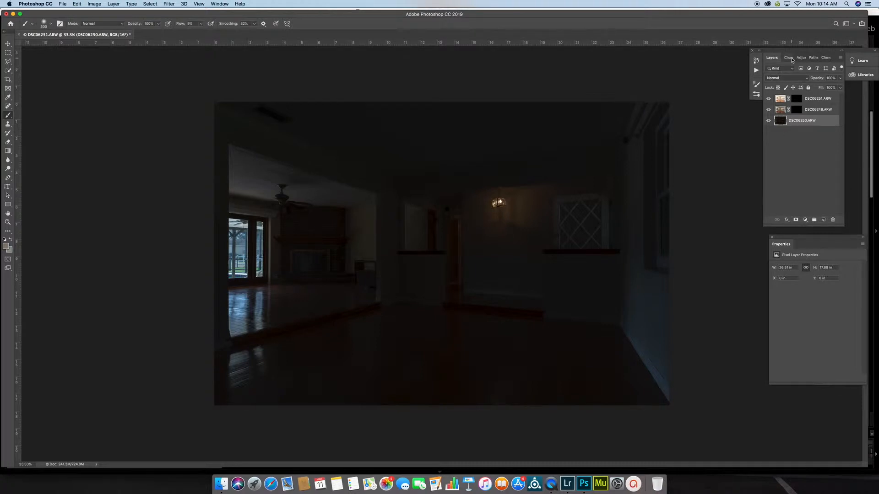
{"action": "left_click", "coordinate": [788, 58]}
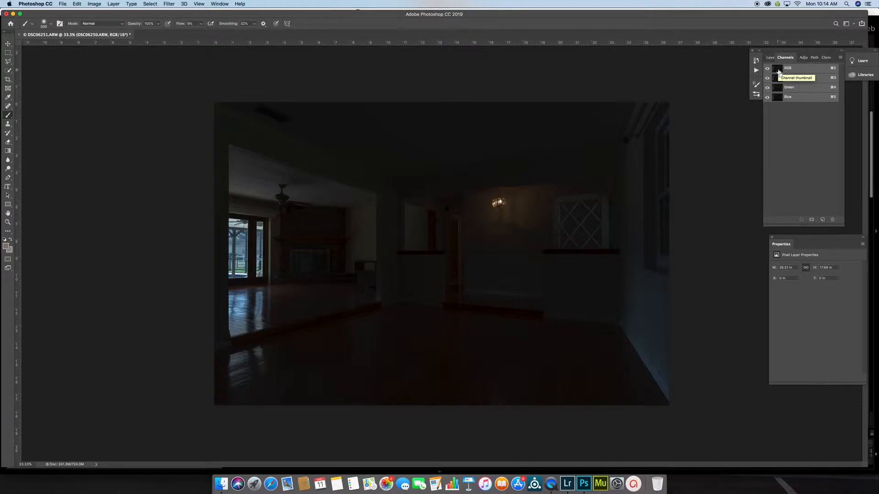
{"action": "left_click", "coordinate": [778, 69], "text": "super"}
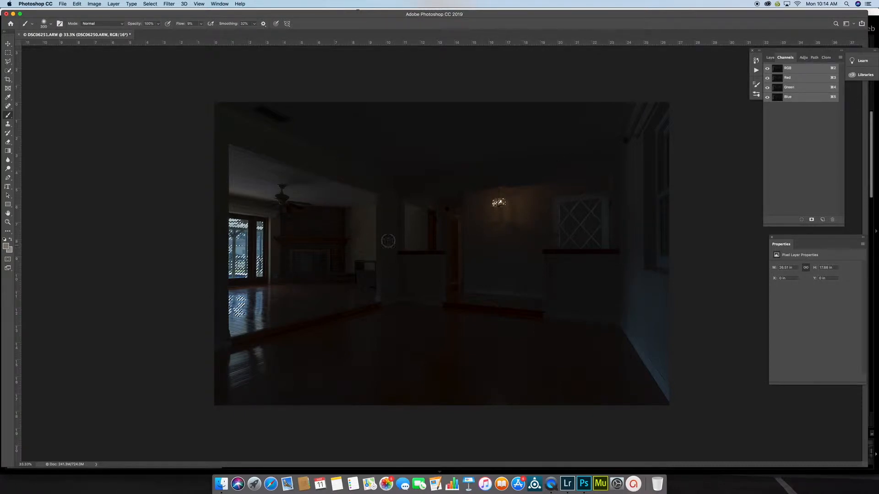
{"action": "left_click", "coordinate": [811, 220]}
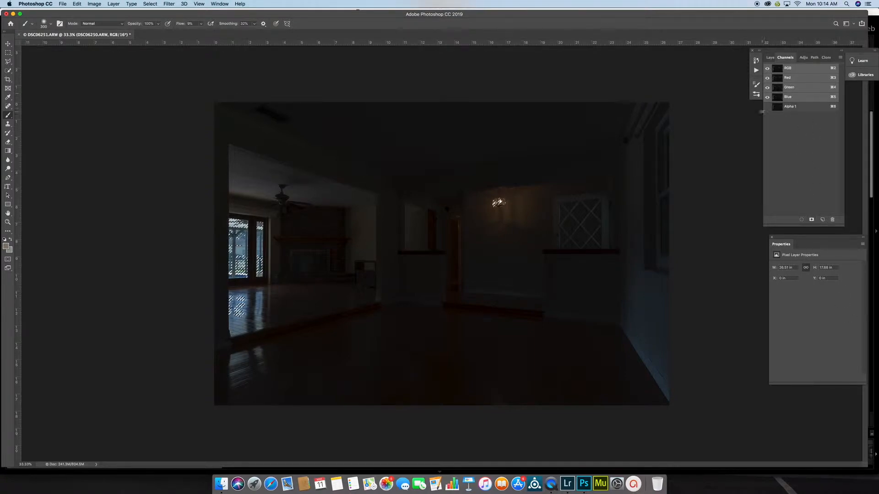
Raise the Alpha 1 channel's contrast with Curves, using points at input 106, output 71 and input 171, output 213
{"action": "left_click", "coordinate": [776, 108]}
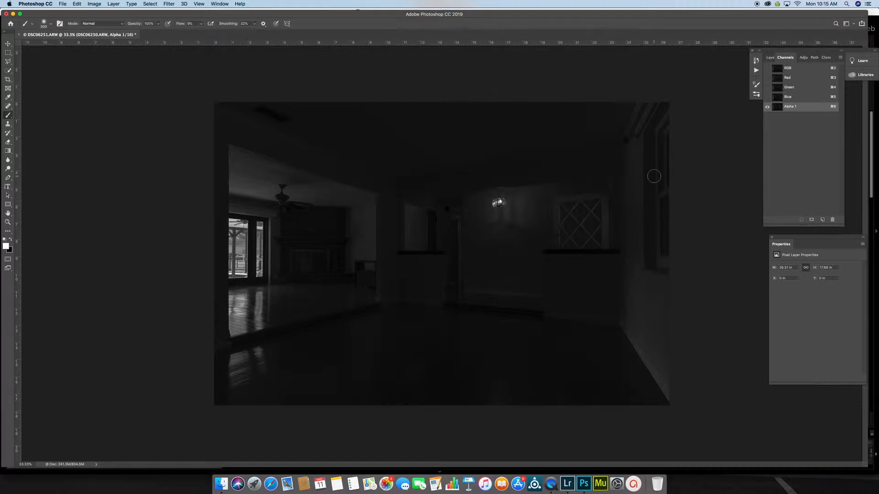
{"action": "key", "text": "super+m"}
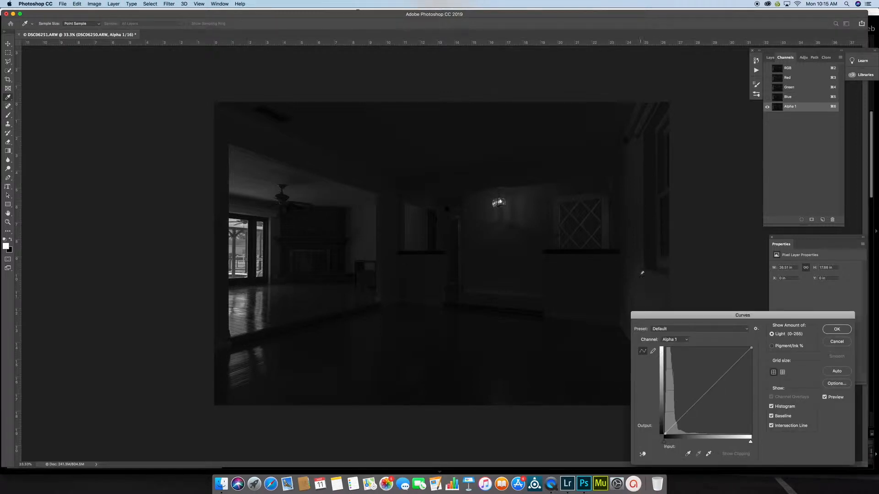
{"action": "left_click_drag", "start_coordinate": [680, 317], "coordinate": [674, 197]}
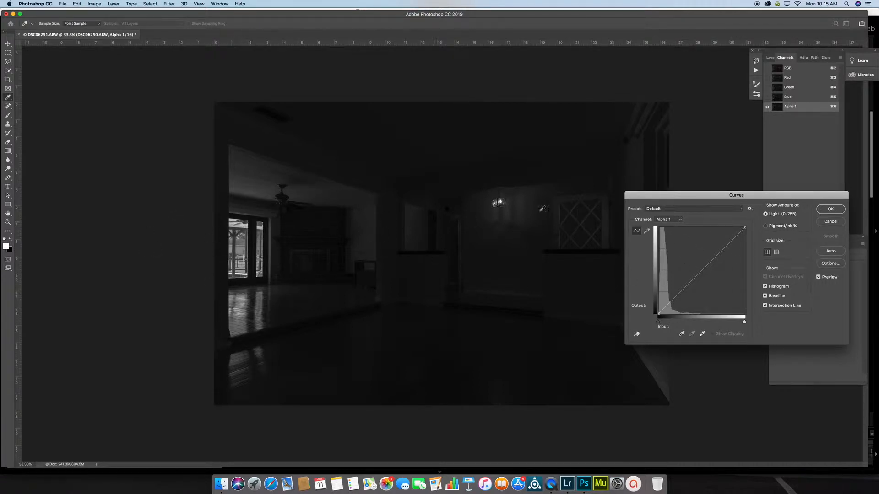
{"action": "left_click_drag", "start_coordinate": [730, 233], "coordinate": [735, 231]}
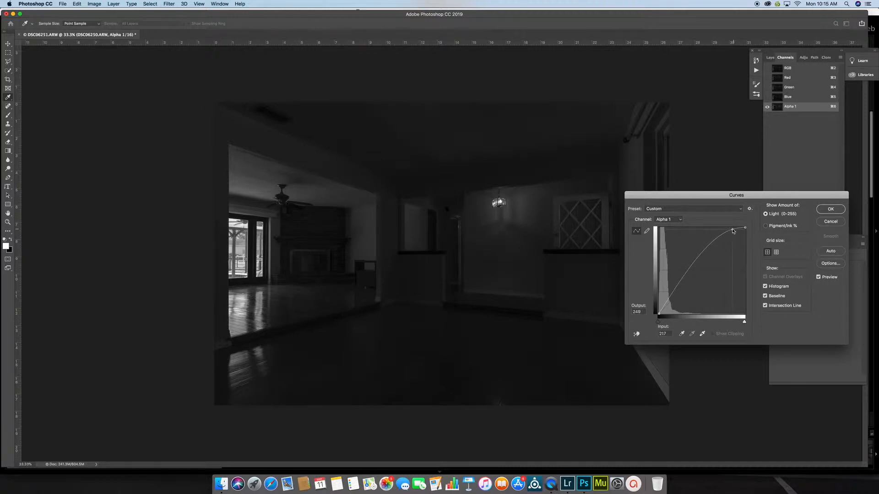
{"action": "left_click_drag", "start_coordinate": [684, 277], "coordinate": [695, 290]}
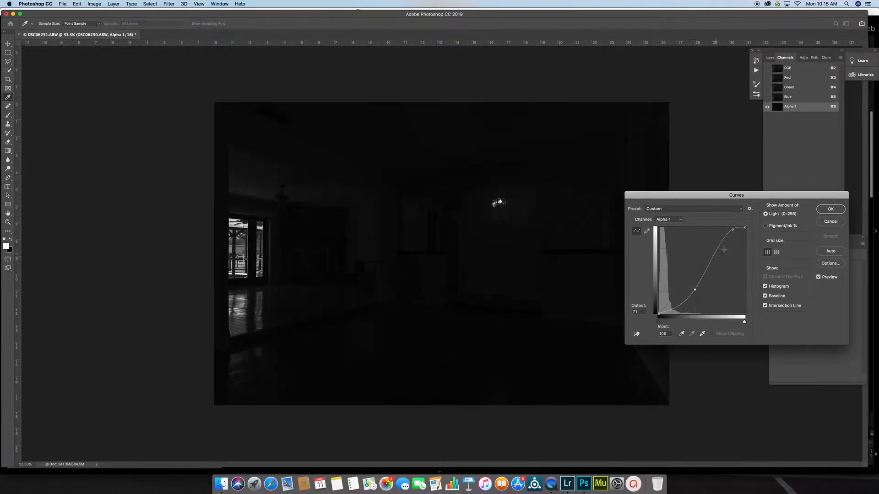
{"action": "left_click_drag", "start_coordinate": [732, 229], "coordinate": [717, 242]}
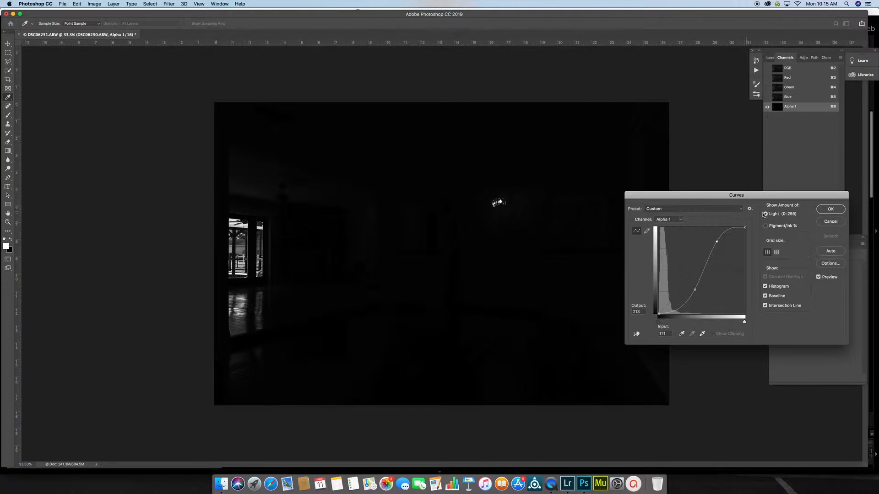
{"action": "left_click", "coordinate": [829, 210]}
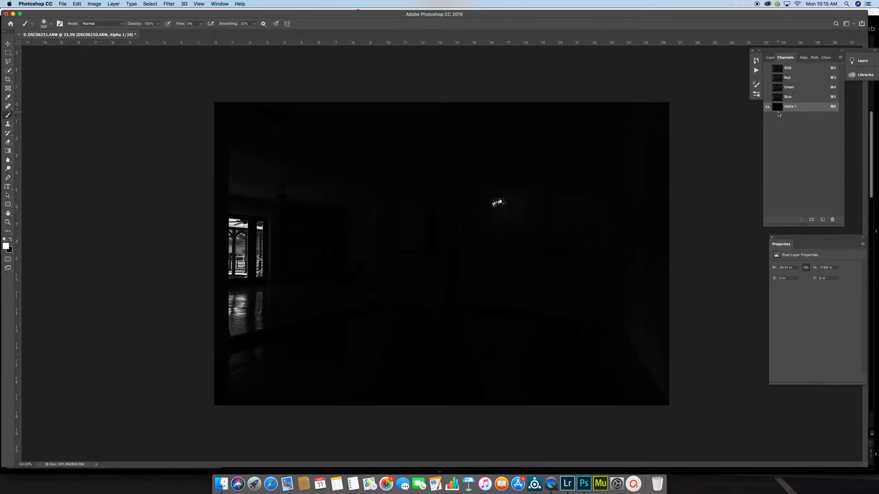
Load the Alpha 1 channel as a selection and return to the color composite with the alpha channel hidden
{"action": "left_click", "coordinate": [778, 108], "text": "super"}
{"action": "left_click", "coordinate": [767, 68]}
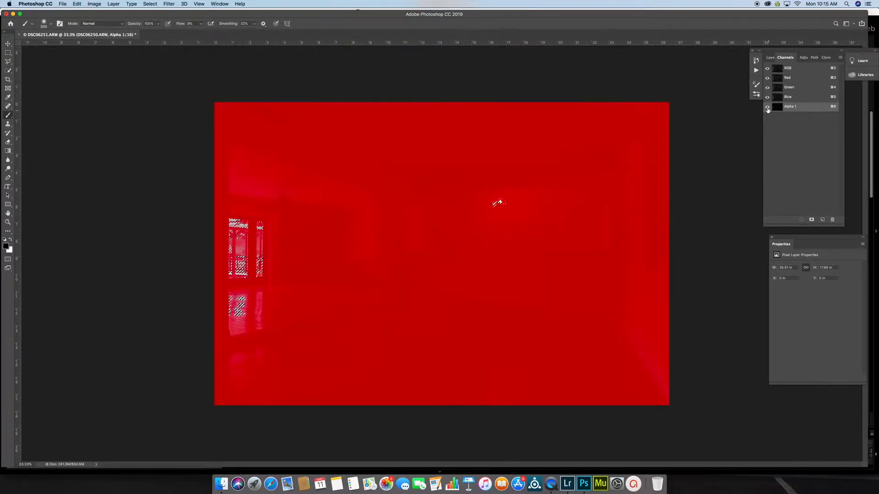
{"action": "left_click", "coordinate": [767, 107]}
{"action": "left_click", "coordinate": [767, 106]}
{"action": "left_click", "coordinate": [767, 107]}
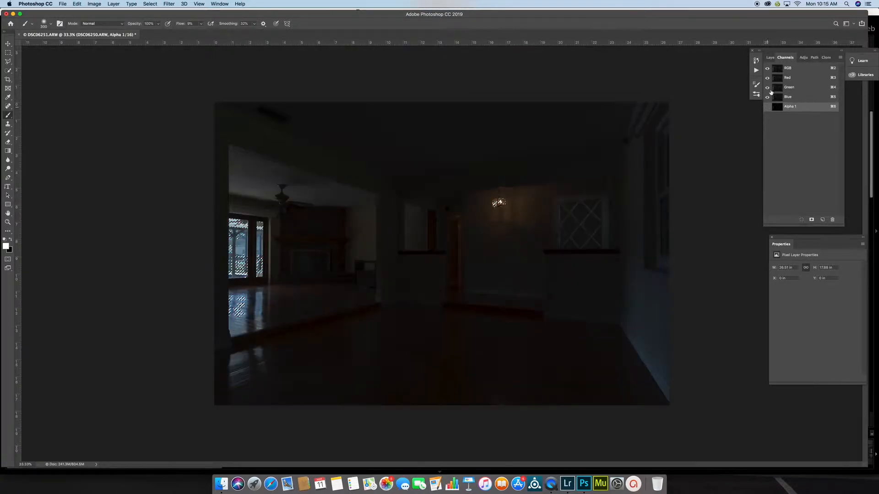
{"action": "left_click", "coordinate": [770, 58]}
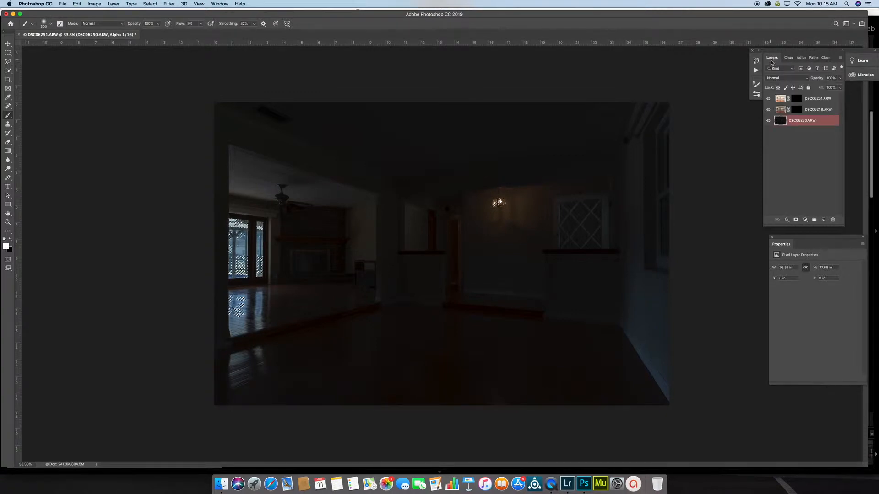
With the DSC06248.ARW layer mask targeted, invert and feather the selection, and hide its outline
{"action": "left_click", "coordinate": [796, 110]}
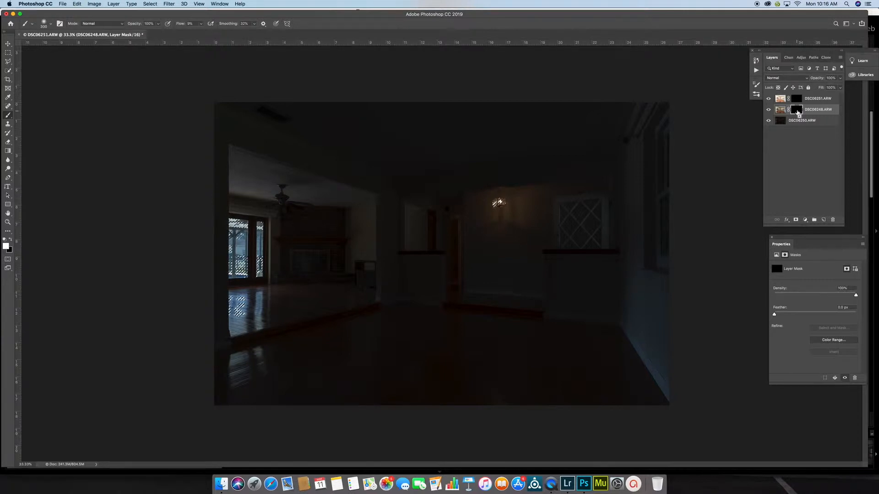
{"action": "key", "text": "super+a"}
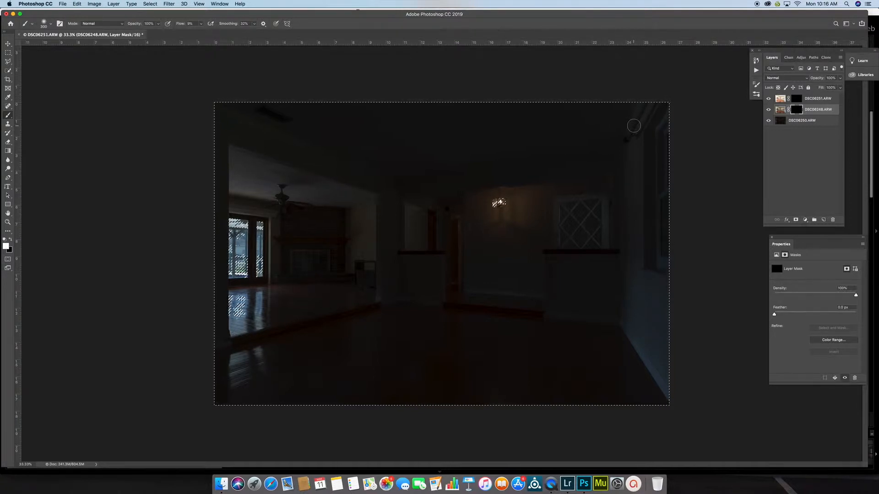
{"action": "key", "text": "shift+F6"}
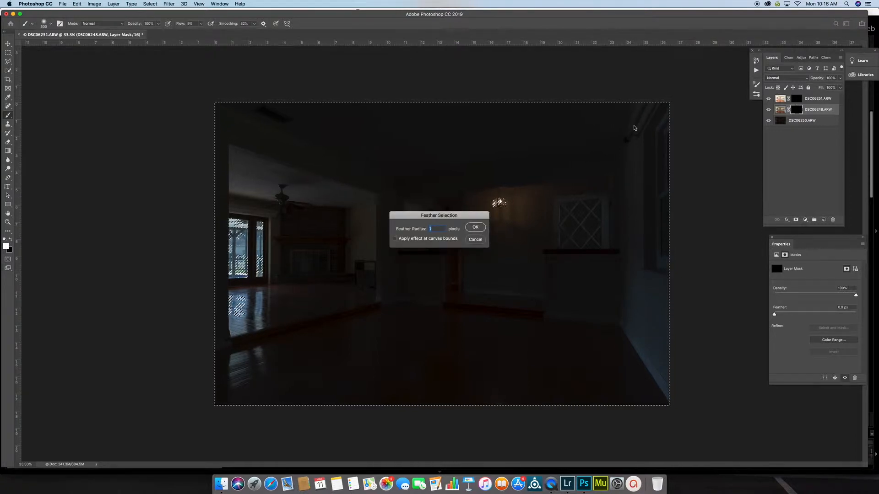
{"action": "key", "text": "Return"}
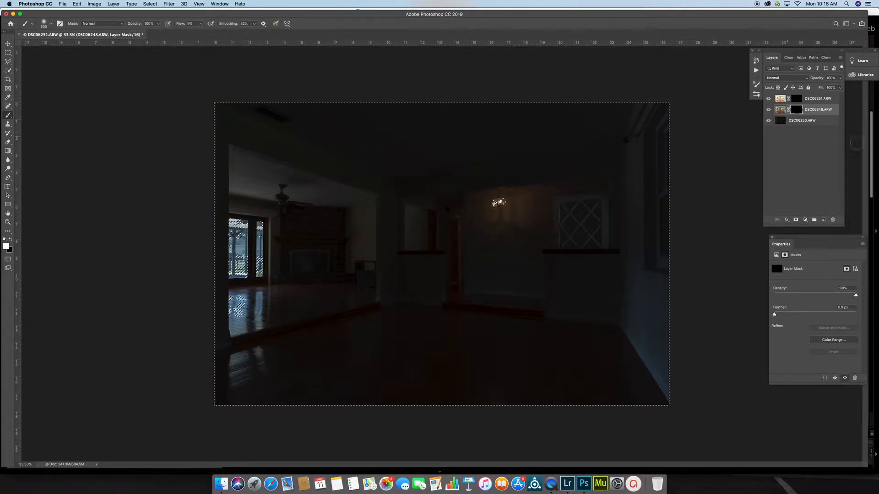
{"action": "key", "text": "super+d"}
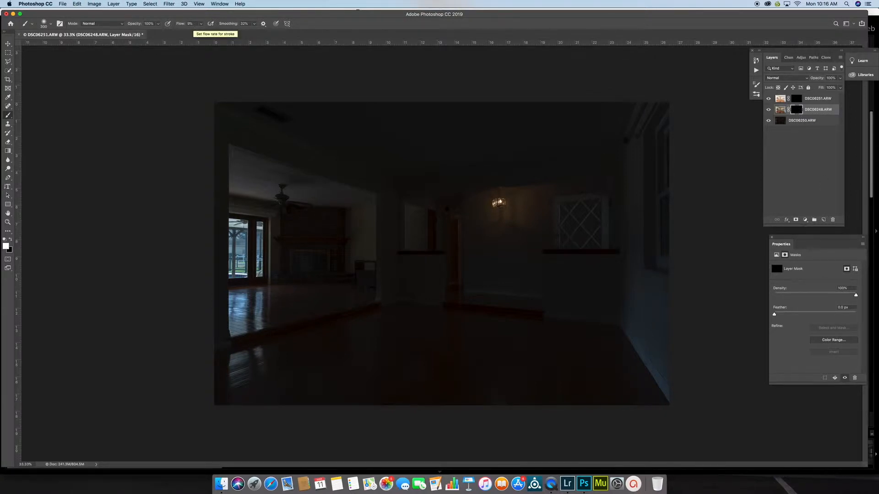
Set the brush to 14% flow with white as the foreground color, and enlarge it to 2500 px
{"action": "left_click", "coordinate": [184, 25]}
{"action": "type", "text": "1"}
{"action": "left_click", "coordinate": [10, 240]}
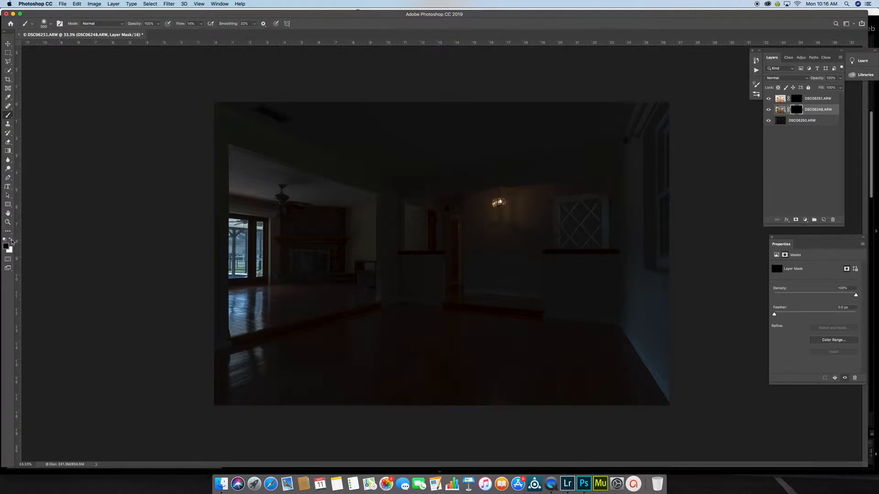
{"action": "left_click", "coordinate": [11, 241]}
{"action": "key", "text": "bracketright"}
{"action": "key", "text": "bracketright"}
{"action": "key", "text": "bracketright"}
{"action": "key", "text": "bracketright"}
{"action": "key", "text": "bracketright"}
{"action": "key", "text": "bracketright"}
{"action": "key", "text": "bracketright"}
{"action": "key", "text": "bracketright"}
{"action": "key", "text": "bracketright"}
{"action": "key", "text": "bracketright"}
{"action": "key", "text": "bracketright"}
{"action": "key", "text": "bracketright"}
{"action": "key", "text": "bracketright"}
{"action": "key", "text": "bracketright"}
{"action": "key", "text": "bracketright"}
{"action": "key", "text": "bracketright"}
{"action": "key", "text": "bracketright"}
{"action": "key", "text": "bracketright"}
{"action": "key", "text": "bracketright"}
{"action": "key", "text": "bracketright"}
{"action": "key", "text": "bracketright"}
{"action": "key", "text": "bracketright"}
Paint white over the DSC06248.ARW mask across the room, the window wall and the far edges to reveal the middle exposure
{"action": "mouse_move", "coordinate": [648, 122]}
{"action": "left_mouse_down"}
{"action": "mouse_move", "coordinate": [363, 122]}
{"action": "mouse_move", "coordinate": [525, 128]}
{"action": "mouse_move", "coordinate": [582, 112]}
{"action": "mouse_move", "coordinate": [83, 132]}
{"action": "mouse_move", "coordinate": [386, 128]}
{"action": "mouse_move", "coordinate": [666, 156]}
{"action": "mouse_move", "coordinate": [314, 216]}
{"action": "mouse_move", "coordinate": [716, 206]}
{"action": "mouse_move", "coordinate": [647, 147]}
{"action": "mouse_move", "coordinate": [678, 366]}
{"action": "mouse_move", "coordinate": [173, 384]}
{"action": "mouse_move", "coordinate": [540, 314]}
{"action": "mouse_move", "coordinate": [206, 314]}
{"action": "mouse_move", "coordinate": [275, 245]}
{"action": "mouse_move", "coordinate": [225, 283]}
{"action": "mouse_move", "coordinate": [220, 246]}
{"action": "mouse_move", "coordinate": [206, 246]}
{"action": "mouse_move", "coordinate": [608, 276]}
{"action": "left_mouse_up"}
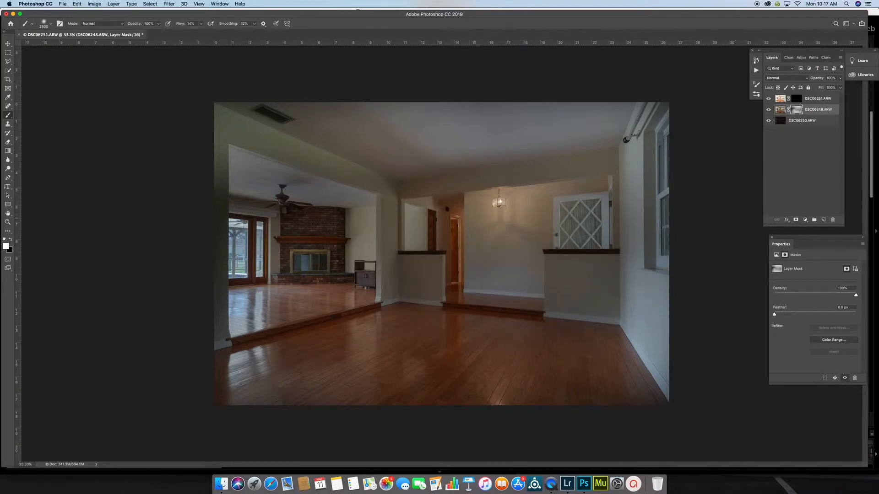
{"action": "left_click_drag", "start_coordinate": [644, 197], "coordinate": [652, 265]}
{"action": "mouse_move", "coordinate": [167, 93]}
{"action": "left_mouse_down"}
{"action": "mouse_move", "coordinate": [247, 163]}
{"action": "mouse_move", "coordinate": [210, 250]}
{"action": "mouse_move", "coordinate": [205, 241]}
{"action": "mouse_move", "coordinate": [191, 359]}
{"action": "mouse_move", "coordinate": [212, 371]}
{"action": "left_mouse_up"}
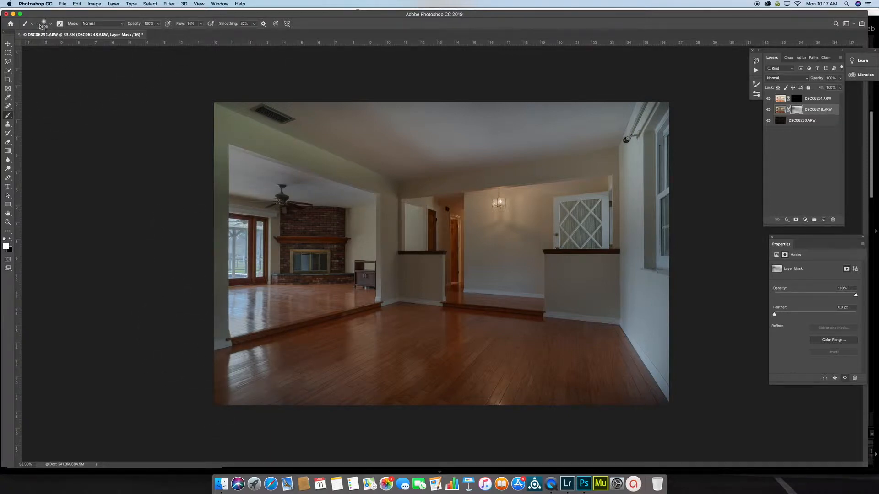
Reduce the brush to 1700 px and paint more white on the DSC06248.ARW mask over the fireplace room, back wall and edges
{"action": "key", "text": "bracketleft"}
{"action": "key", "text": "bracketleft"}
{"action": "key", "text": "bracketleft"}
{"action": "key", "text": "bracketleft"}
{"action": "key", "text": "bracketleft"}
{"action": "key", "text": "bracketleft"}
{"action": "key", "text": "bracketleft"}
{"action": "key", "text": "bracketleft"}
{"action": "mouse_move", "coordinate": [355, 218]}
{"action": "left_mouse_down"}
{"action": "mouse_move", "coordinate": [234, 208]}
{"action": "mouse_move", "coordinate": [294, 212]}
{"action": "mouse_move", "coordinate": [252, 198]}
{"action": "mouse_move", "coordinate": [412, 293]}
{"action": "mouse_move", "coordinate": [451, 270]}
{"action": "mouse_move", "coordinate": [435, 247]}
{"action": "mouse_move", "coordinate": [433, 192]}
{"action": "mouse_move", "coordinate": [366, 179]}
{"action": "mouse_move", "coordinate": [688, 122]}
{"action": "mouse_move", "coordinate": [174, 118]}
{"action": "left_mouse_up"}
{"action": "mouse_move", "coordinate": [481, 238]}
{"action": "left_mouse_down"}
{"action": "mouse_move", "coordinate": [676, 255]}
{"action": "mouse_move", "coordinate": [573, 272]}
{"action": "left_mouse_up"}
{"action": "mouse_move", "coordinate": [606, 185]}
{"action": "left_mouse_down"}
{"action": "mouse_move", "coordinate": [580, 304]}
{"action": "mouse_move", "coordinate": [632, 362]}
{"action": "mouse_move", "coordinate": [41, 403]}
{"action": "mouse_move", "coordinate": [487, 352]}
{"action": "mouse_move", "coordinate": [247, 375]}
{"action": "mouse_move", "coordinate": [668, 294]}
{"action": "mouse_move", "coordinate": [538, 289]}
{"action": "left_mouse_up"}
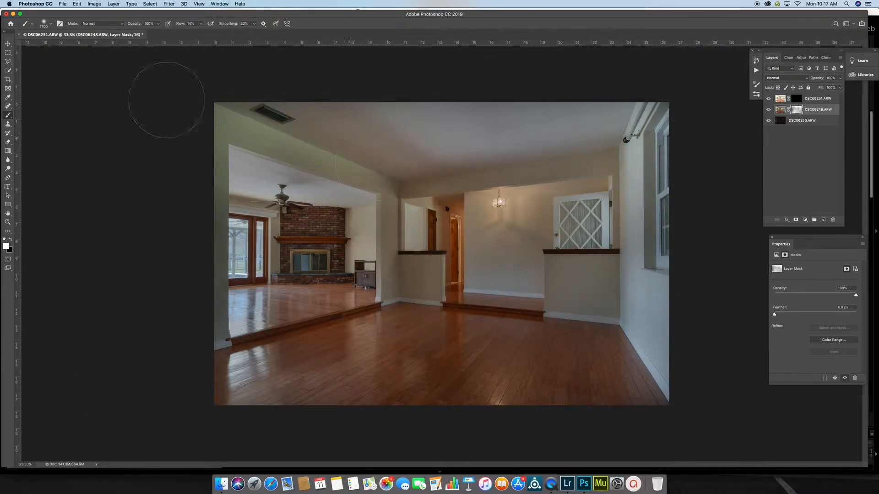
{"action": "mouse_move", "coordinate": [206, 153]}
{"action": "left_mouse_down"}
{"action": "mouse_move", "coordinate": [219, 361]}
{"action": "mouse_move", "coordinate": [195, 363]}
{"action": "left_mouse_up"}
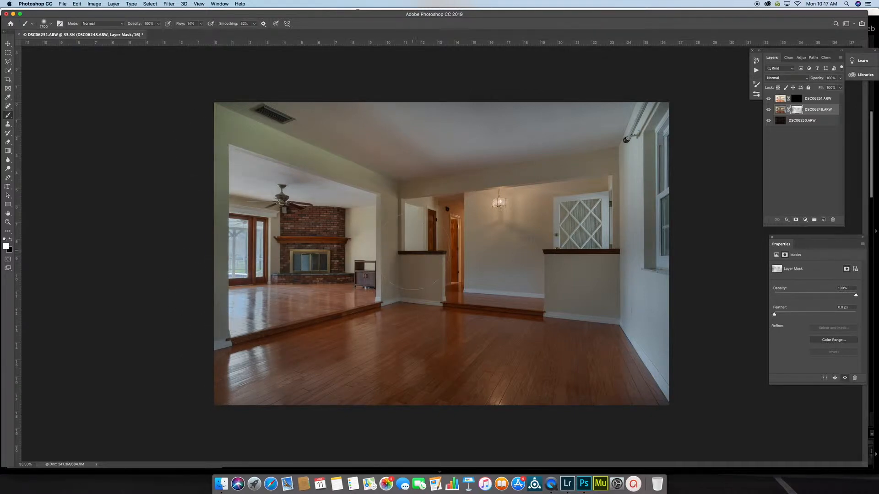
{"action": "left_click", "coordinate": [527, 261]}
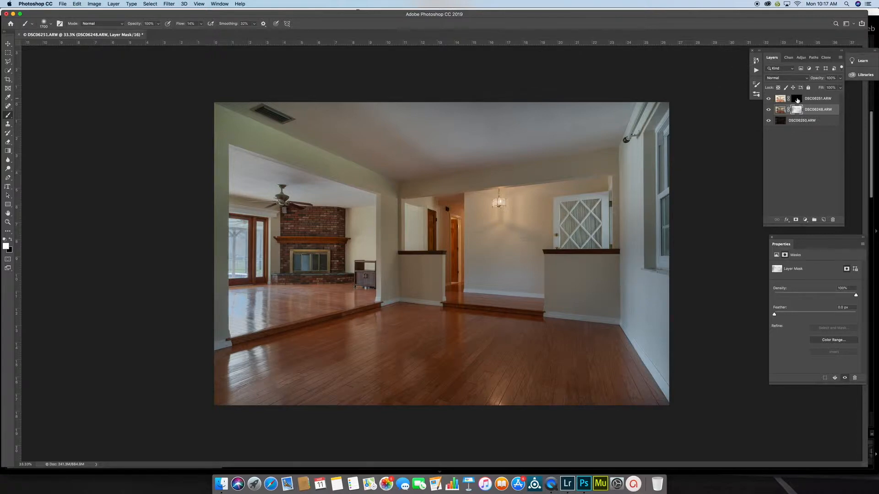
Target the DSC06251.ARW layer mask and set the brush flow to 3%
{"action": "left_click", "coordinate": [797, 99]}
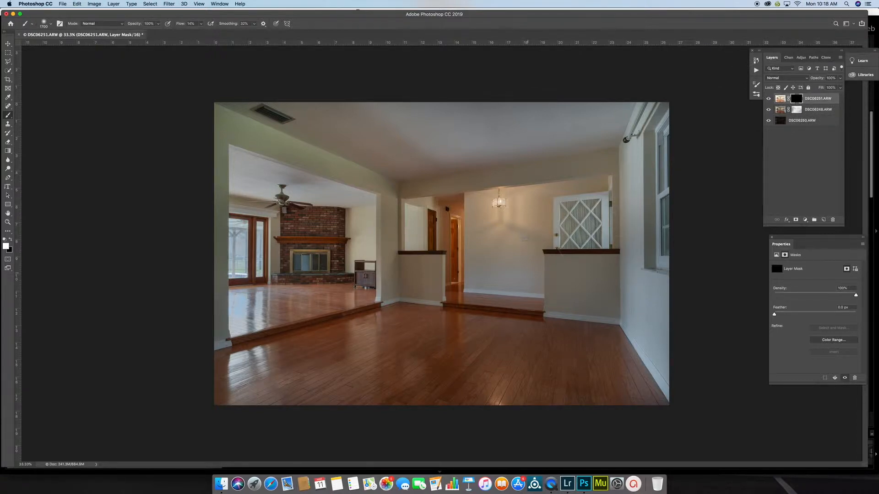
{"action": "left_click", "coordinate": [192, 23]}
{"action": "type", "text": "3"}
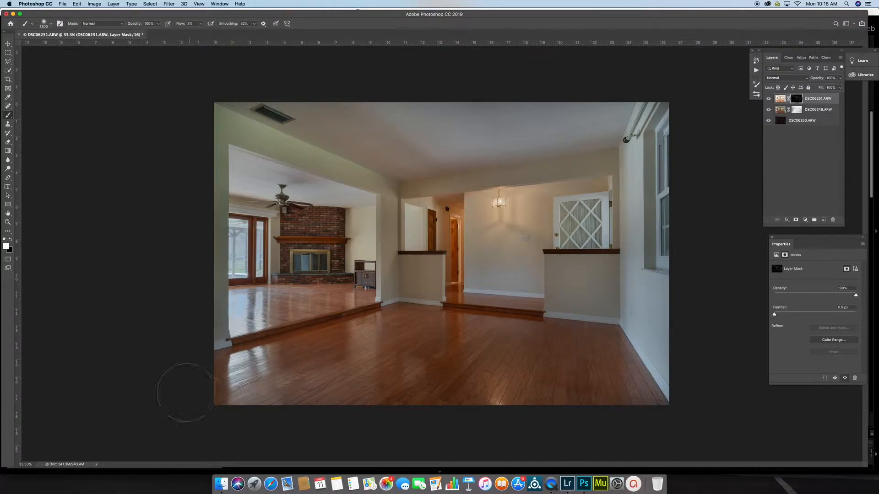
Reduce the brush to 900 px for painting on the DSC06251.ARW layer mask
{"action": "key", "text": "bracketleft"}
{"action": "key", "text": "bracketleft"}
{"action": "key", "text": "bracketleft"}
{"action": "key", "text": "bracketleft"}
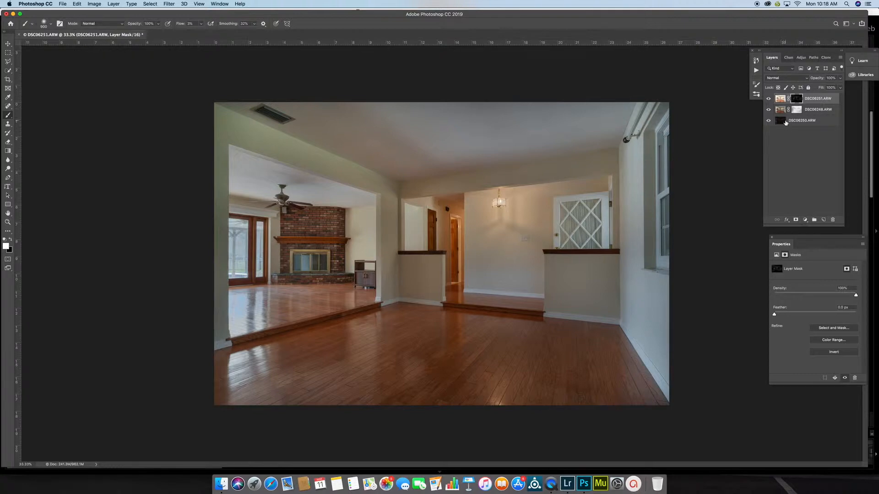
Compare the image with the DSC06251.ARW layer hidden and shown, and add a Curves adjustment layer directly above DSC06250.ARW
{"action": "left_click", "coordinate": [777, 123]}
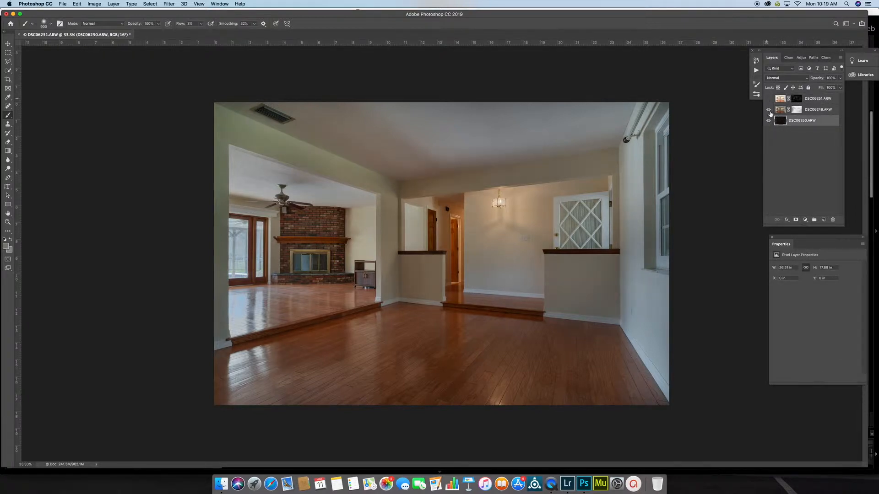
{"action": "left_click", "coordinate": [768, 99]}
{"action": "left_click", "coordinate": [769, 98]}
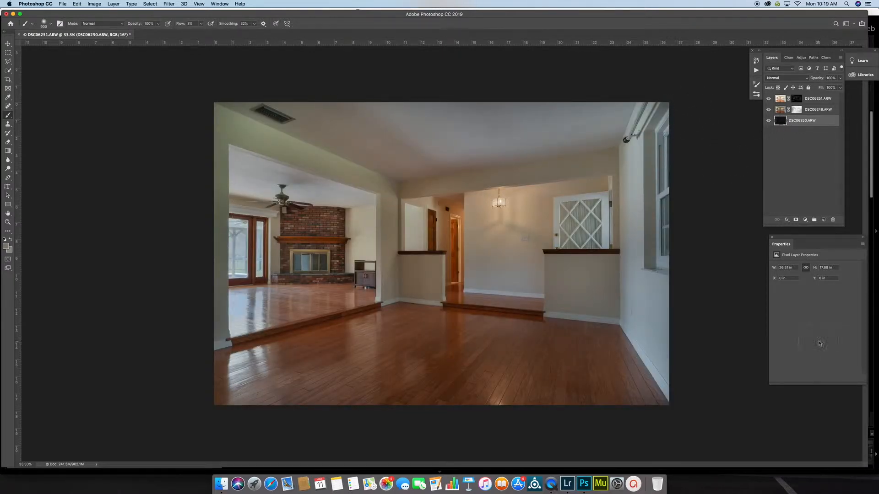
{"action": "left_click", "coordinate": [806, 220]}
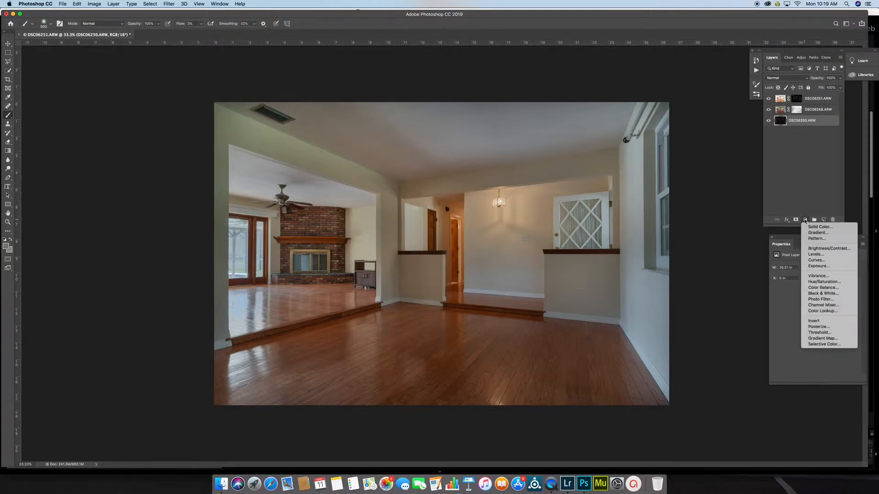
{"action": "left_click", "coordinate": [816, 260]}
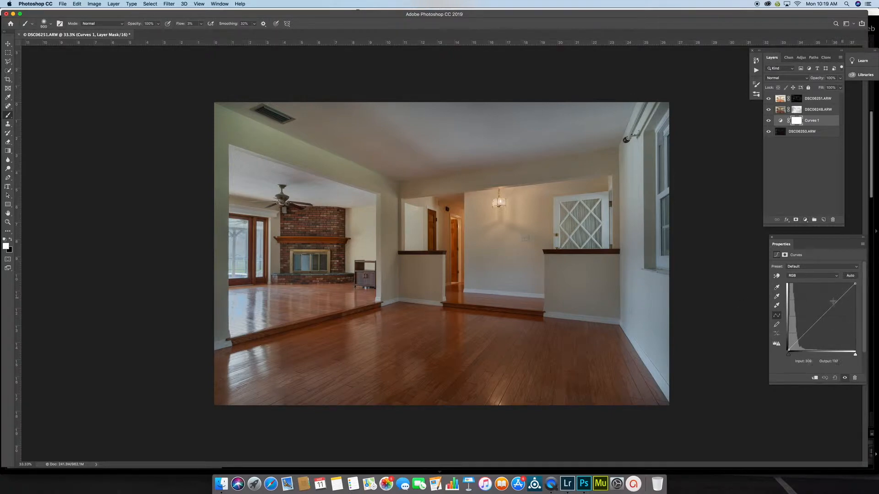
Add a point on the upper part of the Curves 1 RGB curve and raise it to brighten the dark exposure
{"action": "left_click_drag", "start_coordinate": [843, 296], "coordinate": [840, 289]}
{"action": "left_click_drag", "start_coordinate": [840, 290], "coordinate": [838, 291]}
{"action": "left_click", "coordinate": [805, 220]}
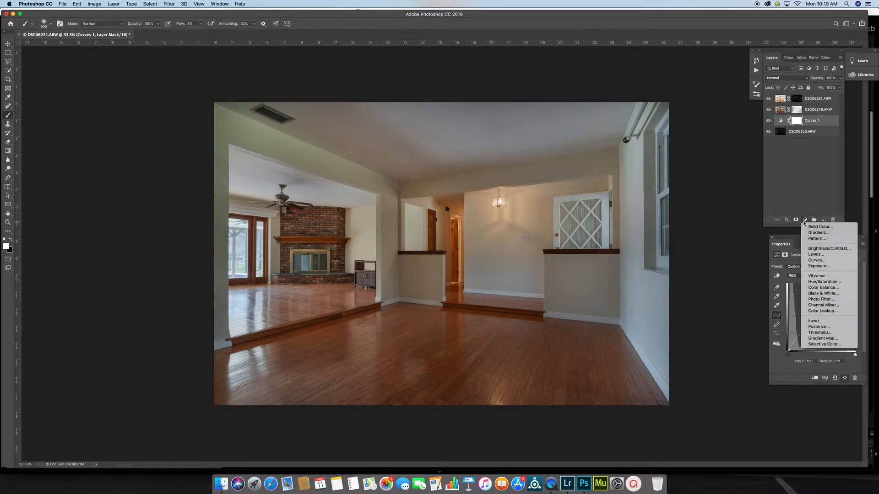
{"action": "left_click", "coordinate": [803, 207]}
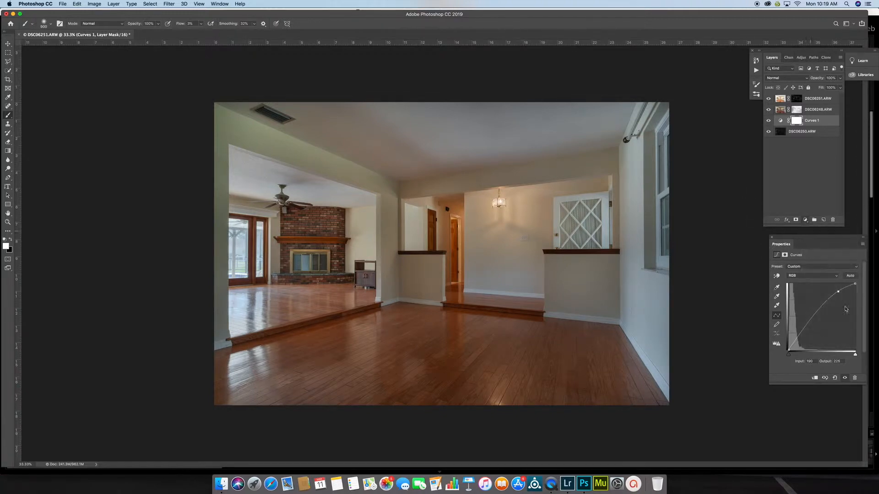
{"action": "left_click_drag", "start_coordinate": [838, 292], "coordinate": [839, 290]}
Check the room up close and lower the Curves 1 point slightly to an output of 231
{"action": "key", "text": "super+equal"}
{"action": "key", "text": "super+equal"}
{"action": "key", "text": "super+equal"}
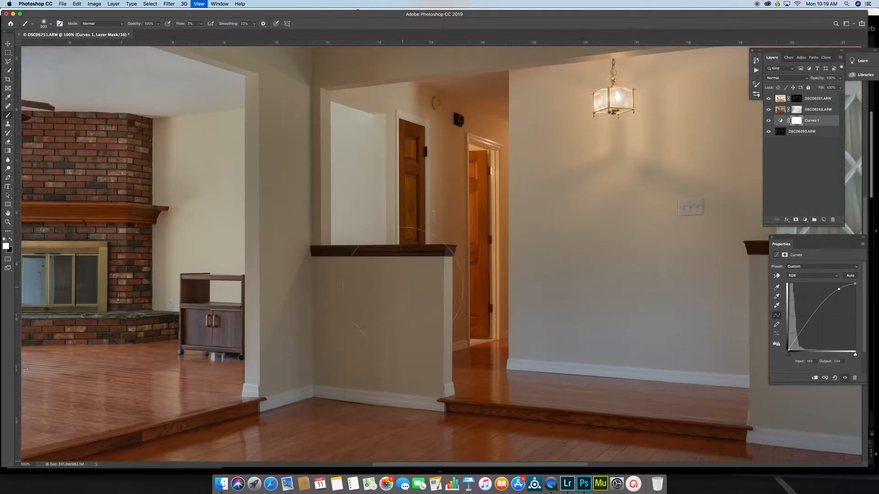
{"action": "scroll", "coordinate": [432, 338], "scroll_direction": "up", "scroll_amount": 3}
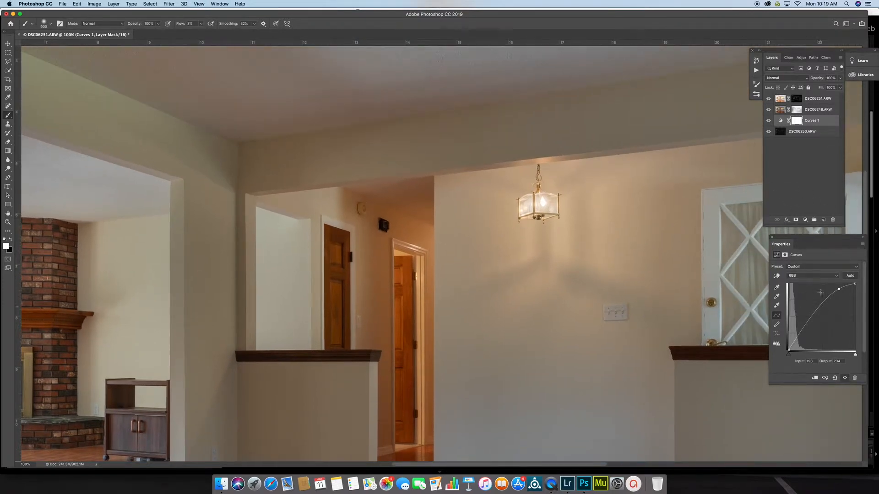
{"action": "left_click_drag", "start_coordinate": [839, 289], "coordinate": [837, 290]}
{"action": "key", "text": "super+minus"}
{"action": "key", "text": "super+minus"}
{"action": "key", "text": "super+minus"}
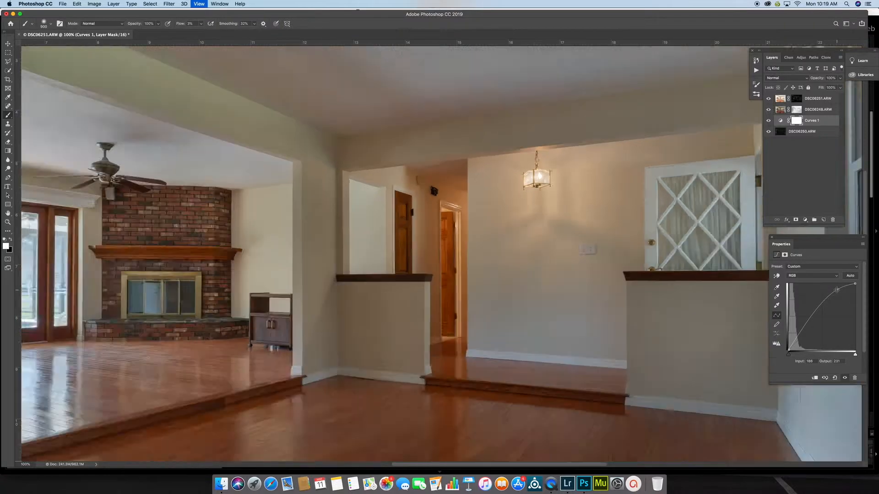
Load the Alpha 1 channel as a selection for the Curves 1 layer mask and feather the selection
{"action": "left_click", "coordinate": [790, 58]}
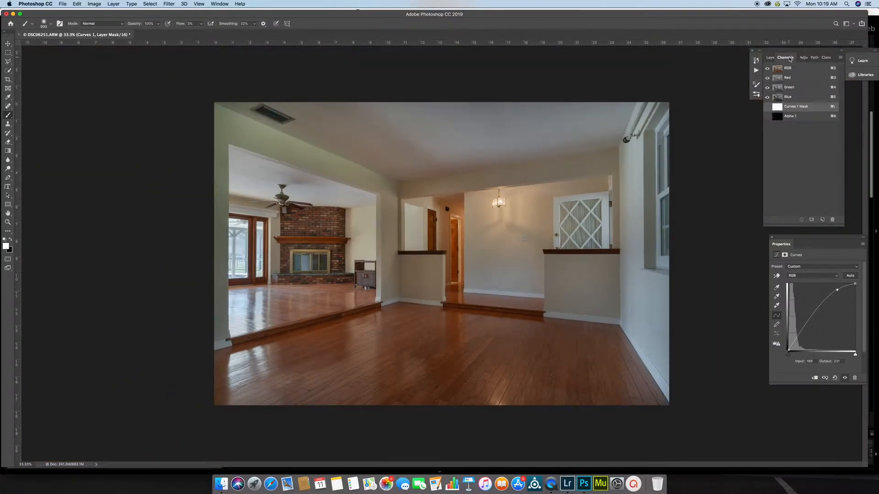
{"action": "left_click", "coordinate": [778, 119], "text": "super"}
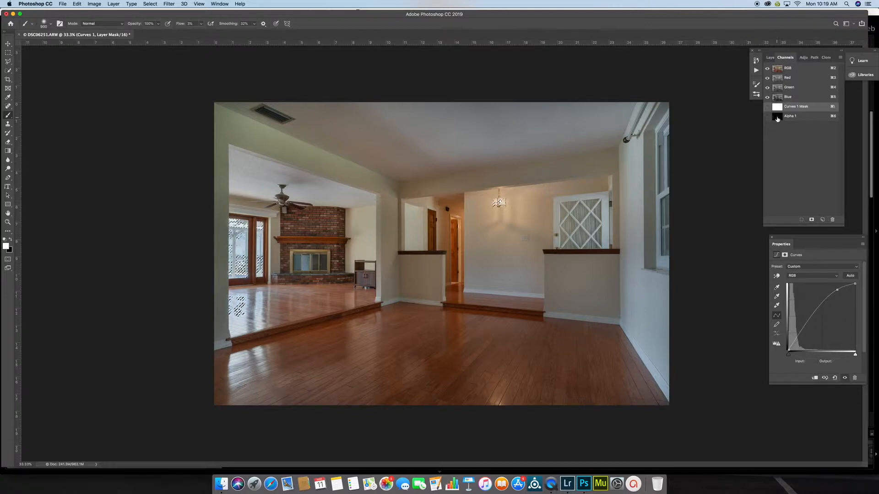
{"action": "left_click", "coordinate": [770, 58]}
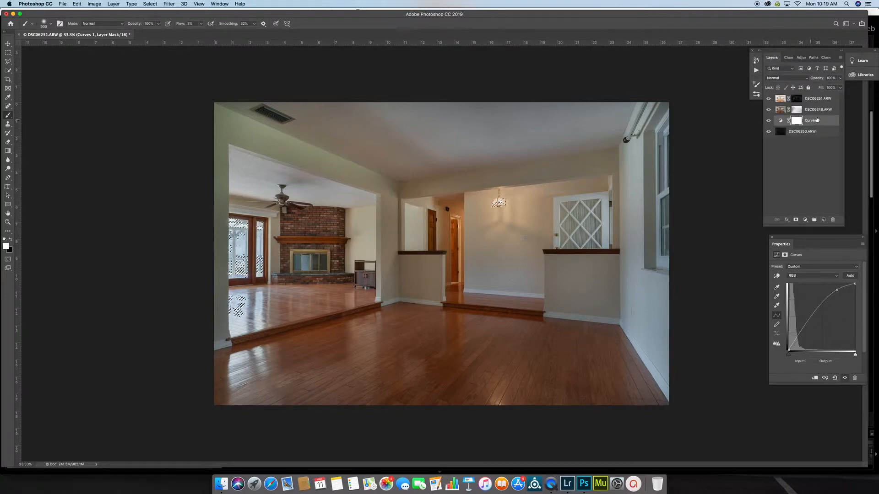
{"action": "left_click", "coordinate": [797, 121]}
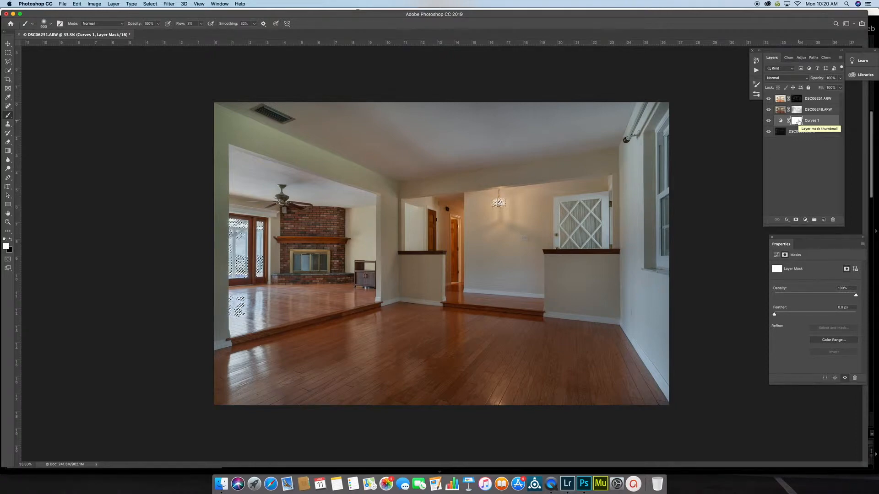
{"action": "key", "text": "shift+F6"}
{"action": "key", "text": "Return"}
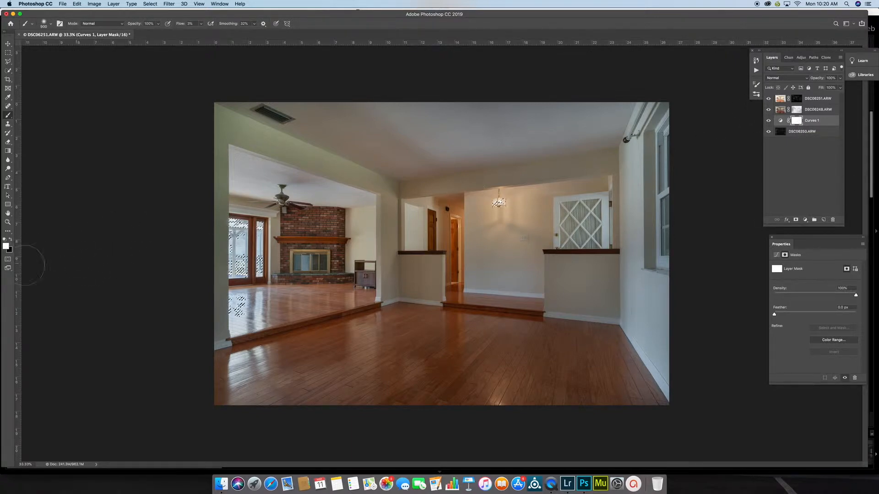
Make black the foreground color and hide the selection edges around the hanging light fixture
{"action": "left_click", "coordinate": [11, 240]}
{"action": "key", "text": "super+plus"}
{"action": "key", "text": "super+plus"}
{"action": "key", "text": "super+plus"}
{"action": "key", "text": "super+plus"}
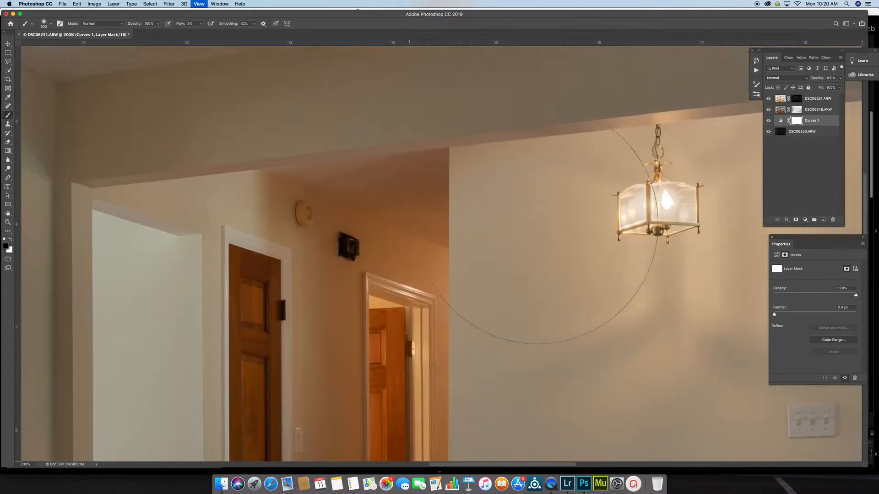
{"action": "scroll", "coordinate": [531, 222], "scroll_direction": "down", "scroll_amount": 10}
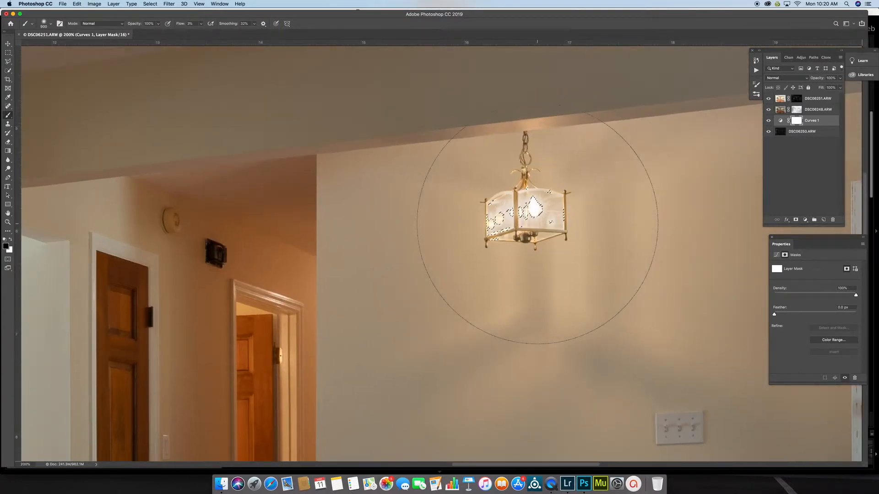
{"action": "key", "text": "super+d"}
Shrink the brush to fit the hanging light and paint black over its glass on the Curves 1 mask
{"action": "key", "text": "bracketleft"}
{"action": "key", "text": "bracketleft"}
{"action": "key", "text": "bracketleft"}
{"action": "key", "text": "bracketleft"}
{"action": "key", "text": "bracketleft"}
{"action": "key", "text": "bracketleft"}
{"action": "key", "text": "bracketleft"}
{"action": "key", "text": "bracketleft"}
{"action": "mouse_move", "coordinate": [538, 210]}
{"action": "left_mouse_down"}
{"action": "mouse_move", "coordinate": [502, 217]}
{"action": "mouse_move", "coordinate": [531, 211]}
{"action": "mouse_move", "coordinate": [521, 214]}
{"action": "left_mouse_up"}
Enlarge the brush to 600 px and paint black on the Curves 1 mask over the glass door panes beside the fireplace
{"action": "scroll", "coordinate": [519, 216], "scroll_direction": "left", "scroll_amount": 3}
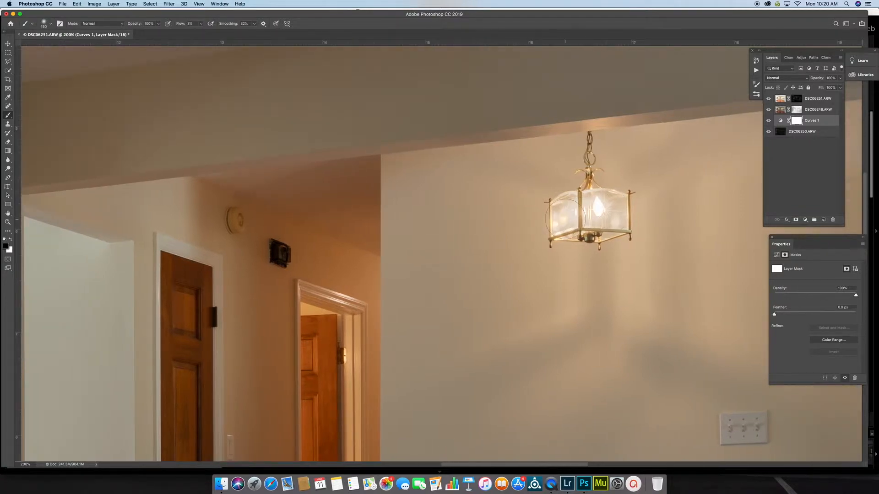
{"action": "scroll", "coordinate": [520, 215], "scroll_direction": "left", "scroll_amount": 15}
{"action": "scroll", "coordinate": [602, 204], "scroll_direction": "left", "scroll_amount": 10}
{"action": "scroll", "coordinate": [601, 204], "scroll_direction": "down", "scroll_amount": 10}
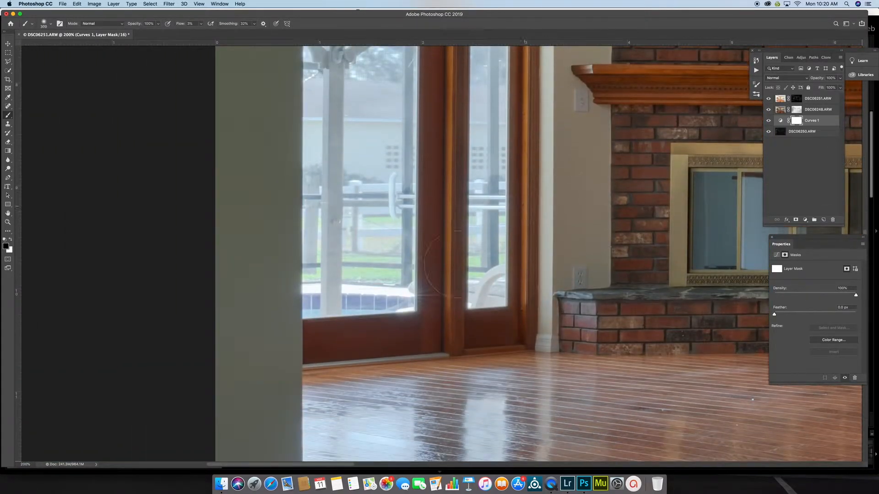
{"action": "key", "text": "bracketright"}
{"action": "key", "text": "bracketright"}
{"action": "key", "text": "bracketright"}
{"action": "scroll", "coordinate": [369, 231], "scroll_direction": "up", "scroll_amount": 4}
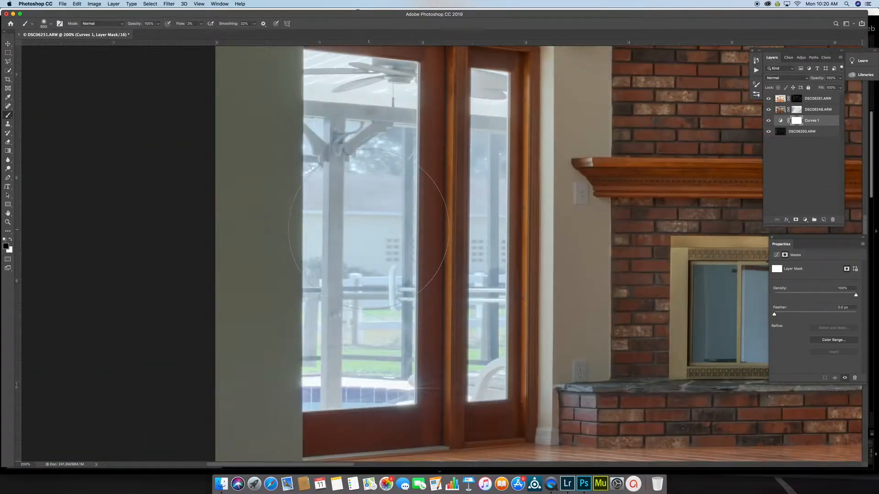
{"action": "scroll", "coordinate": [368, 231], "scroll_direction": "up", "scroll_amount": 5}
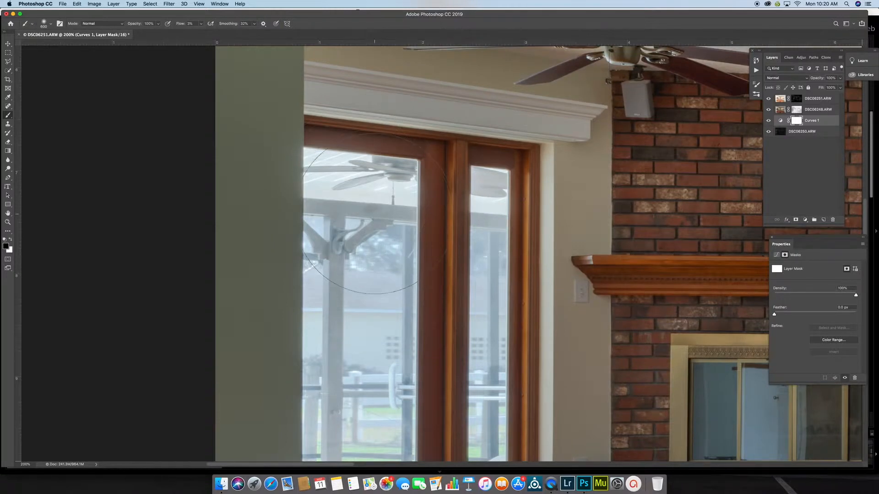
{"action": "scroll", "coordinate": [376, 256], "scroll_direction": "down", "scroll_amount": 8}
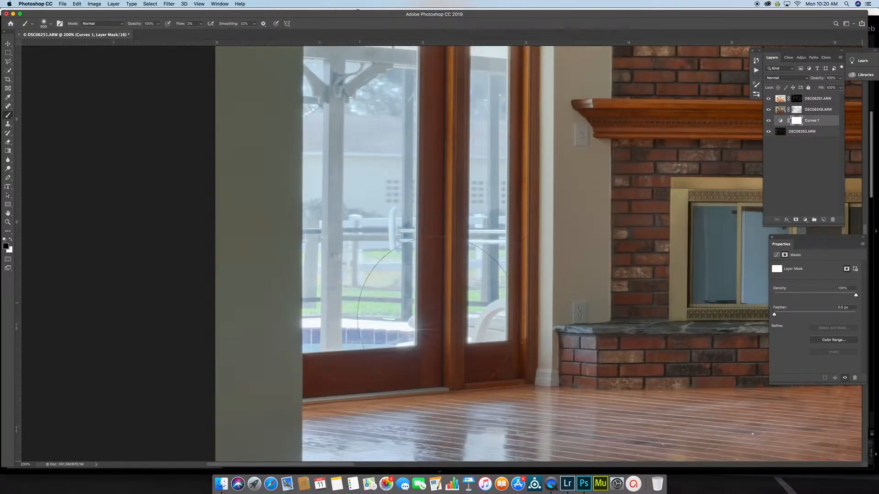
{"action": "scroll", "coordinate": [488, 206], "scroll_direction": "up", "scroll_amount": 7}
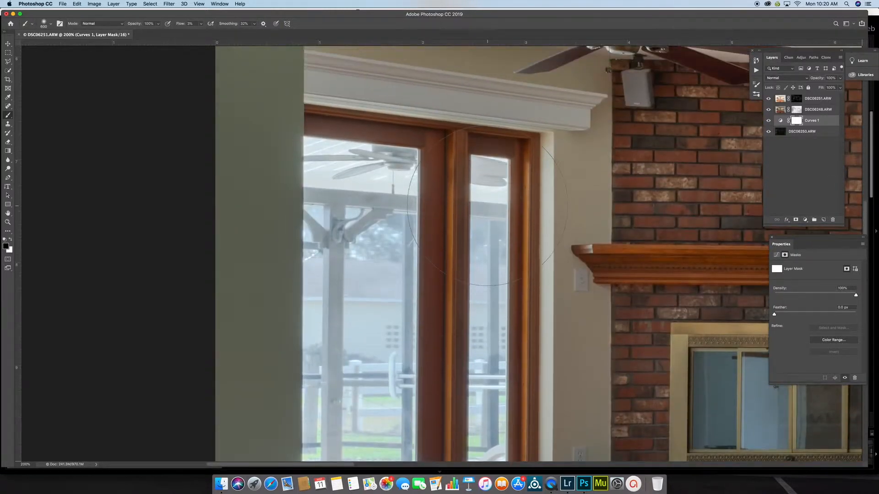
{"action": "scroll", "coordinate": [366, 257], "scroll_direction": "down", "scroll_amount": 6}
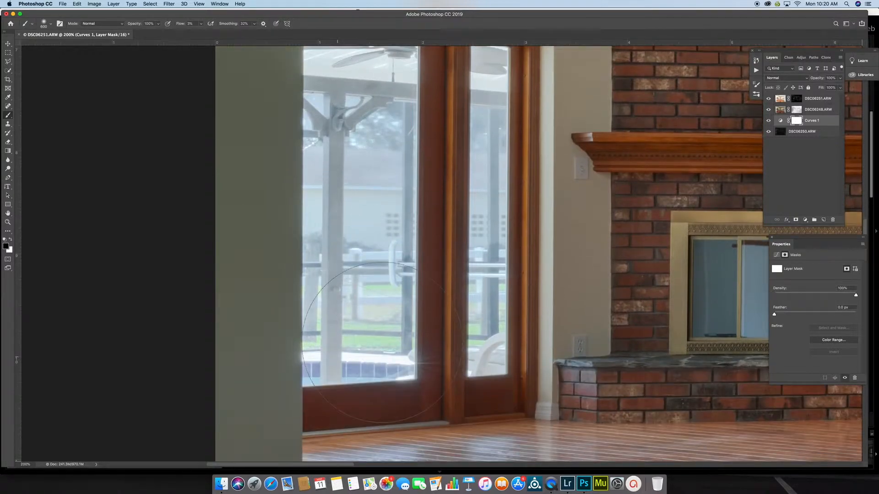
{"action": "scroll", "coordinate": [489, 135], "scroll_direction": "up", "scroll_amount": 1}
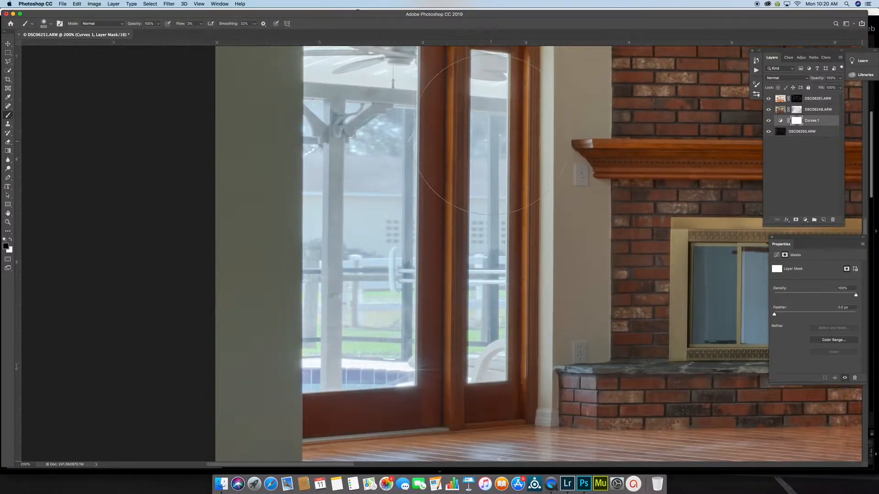
{"action": "scroll", "coordinate": [481, 134], "scroll_direction": "up", "scroll_amount": 3}
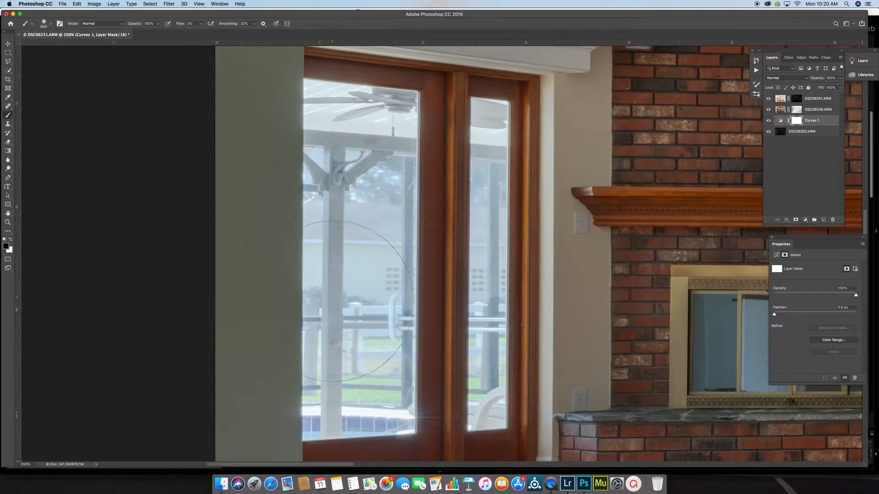
{"action": "scroll", "coordinate": [357, 301], "scroll_direction": "down", "scroll_amount": 4}
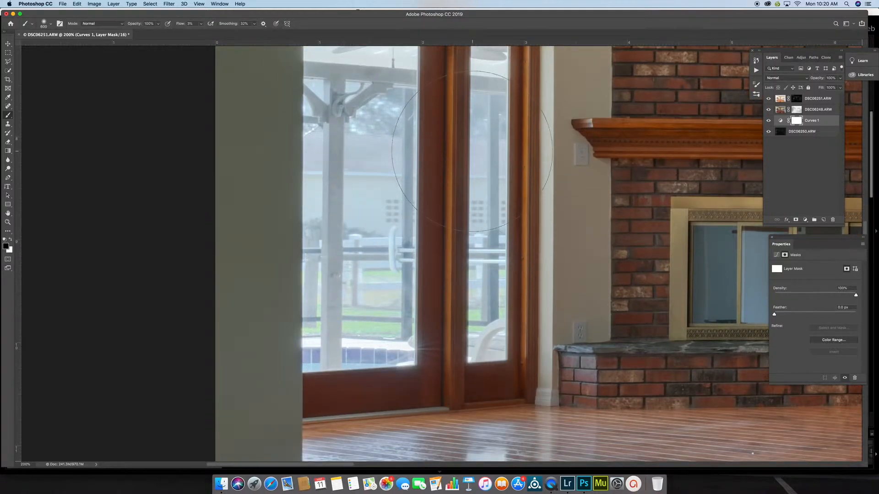
{"action": "scroll", "coordinate": [472, 151], "scroll_direction": "up", "scroll_amount": 7}
{"action": "scroll", "coordinate": [450, 309], "scroll_direction": "down", "scroll_amount": 10}
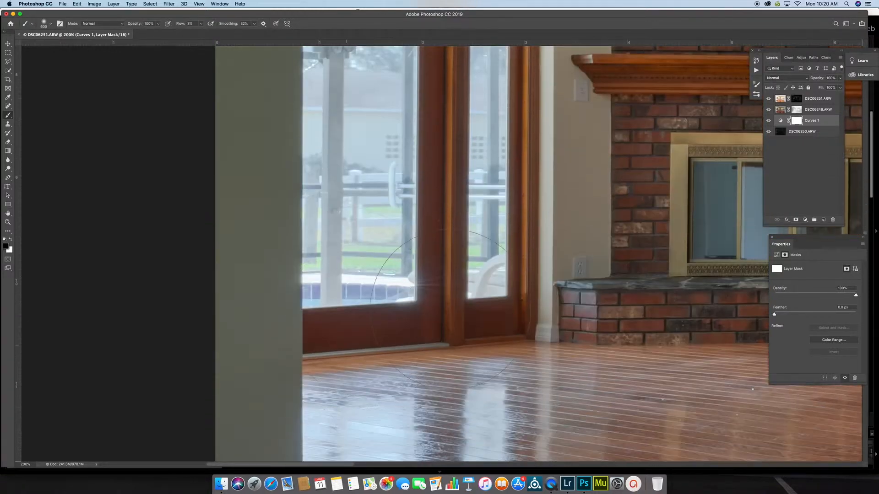
{"action": "scroll", "coordinate": [442, 307], "scroll_direction": "down", "scroll_amount": 1}
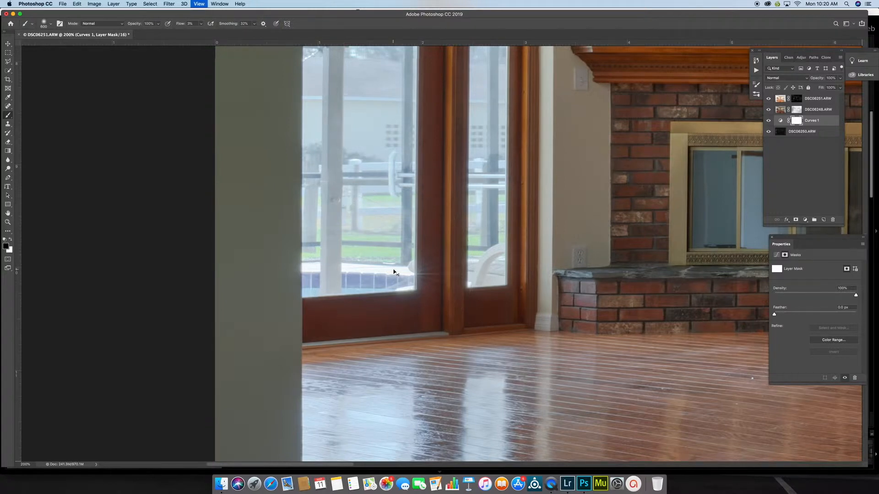
Examine the painted Curves 1 mask on its own across the whole image and return to the normal view
{"action": "key", "text": "super+0"}
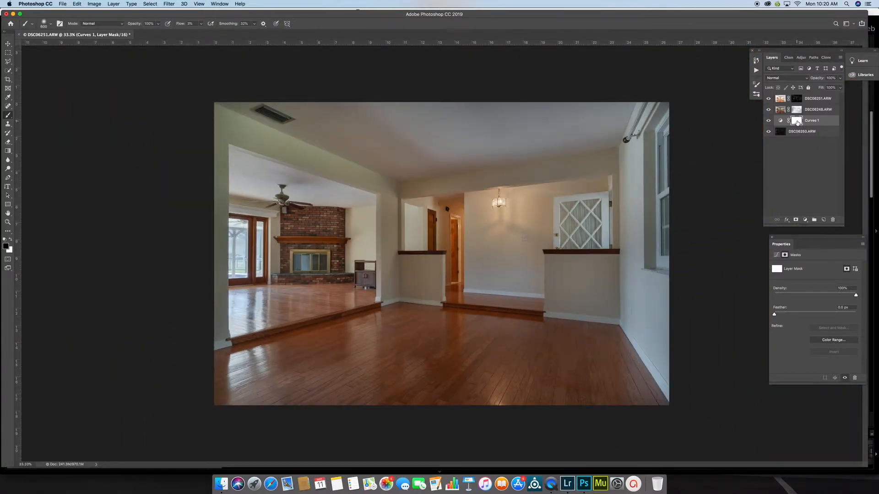
{"action": "left_click", "coordinate": [798, 122], "text": "alt"}
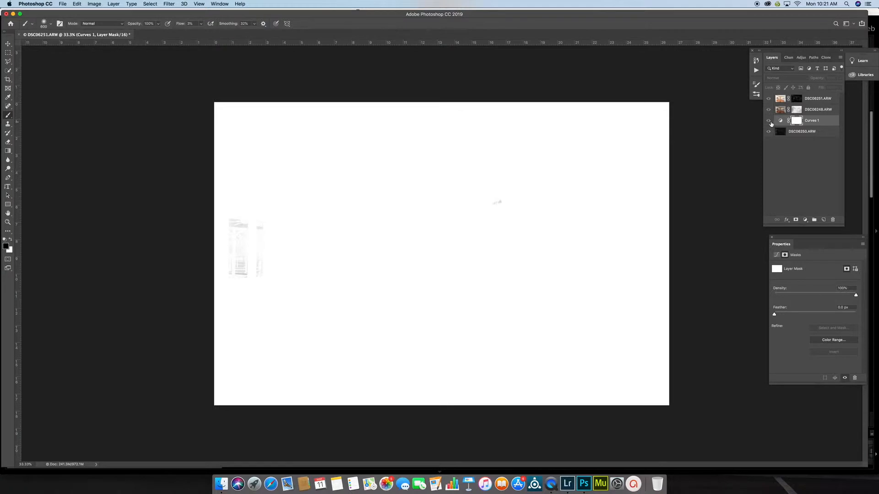
{"action": "left_click", "coordinate": [769, 121]}
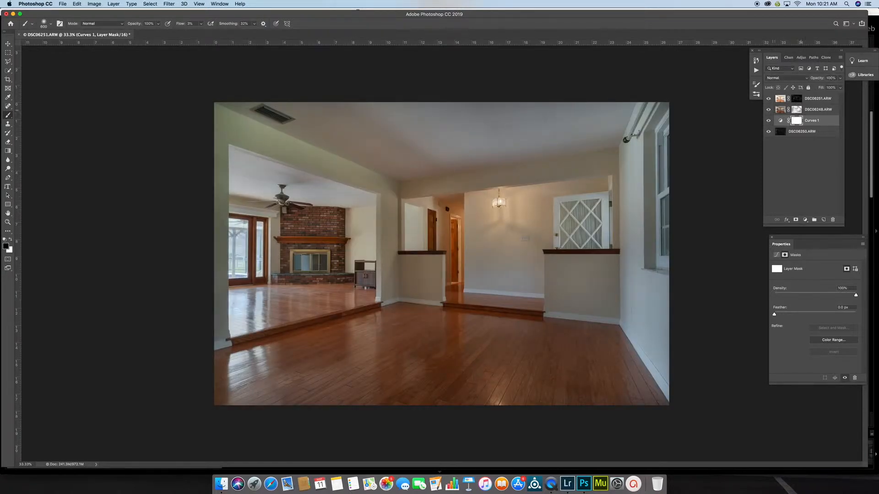
Stamp all visible layers into a new merged layer above DSC06251.ARW
{"action": "left_click", "coordinate": [781, 101]}
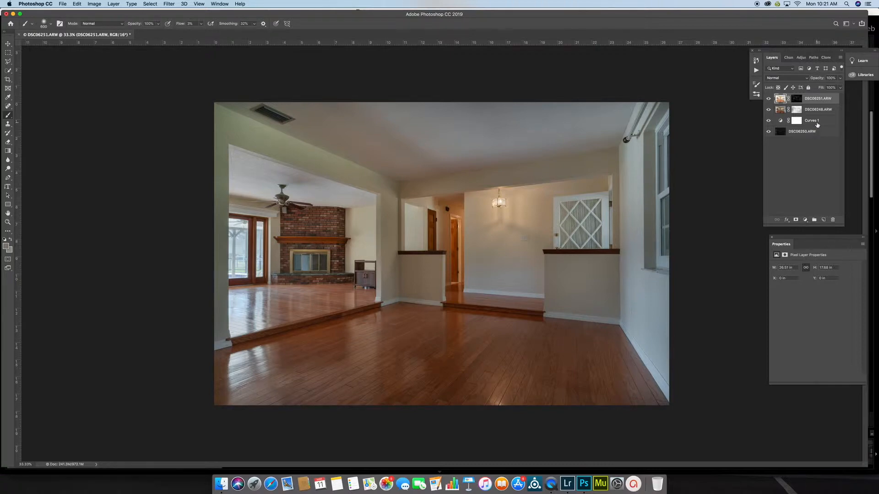
{"action": "key", "text": "super+alt+shift+e"}
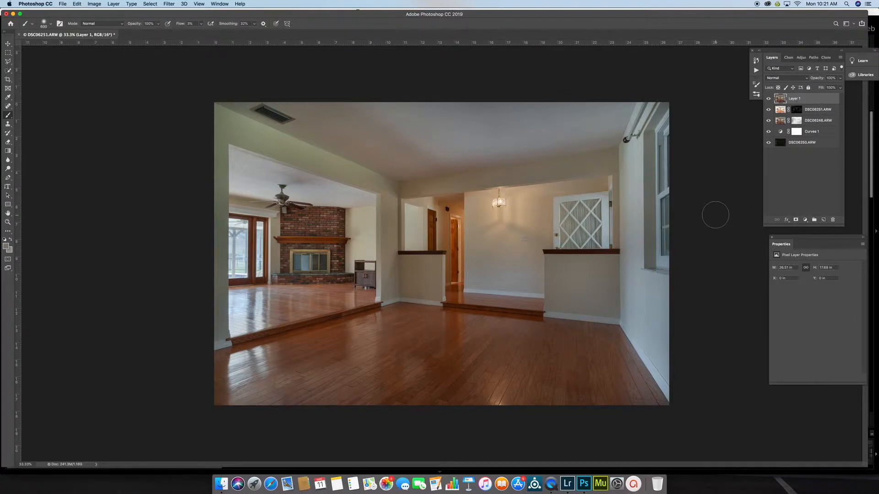
{"action": "key", "text": "super+plus"}
{"action": "key", "text": "super+plus"}
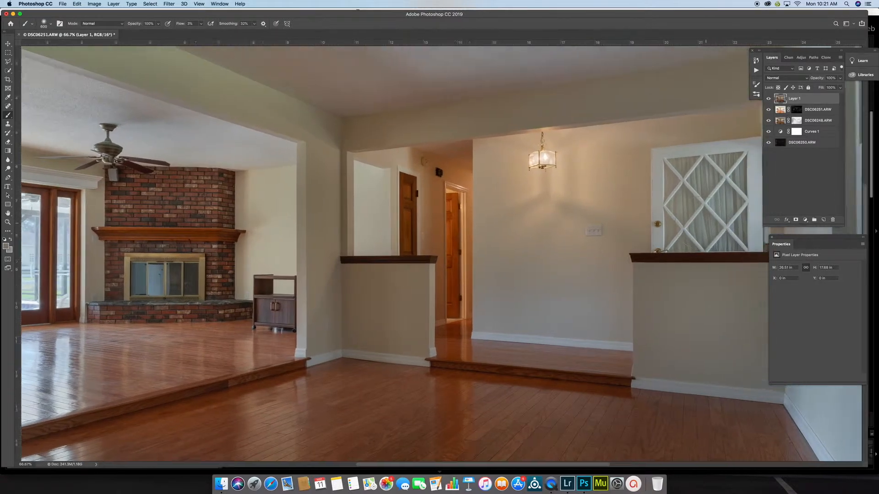
Examine the merged layer across the ceiling, walls, beam and floor for blemishes that need retouching
{"action": "scroll", "coordinate": [705, 213], "scroll_direction": "right", "scroll_amount": 5}
{"action": "scroll", "coordinate": [723, 214], "scroll_direction": "up", "scroll_amount": 10}
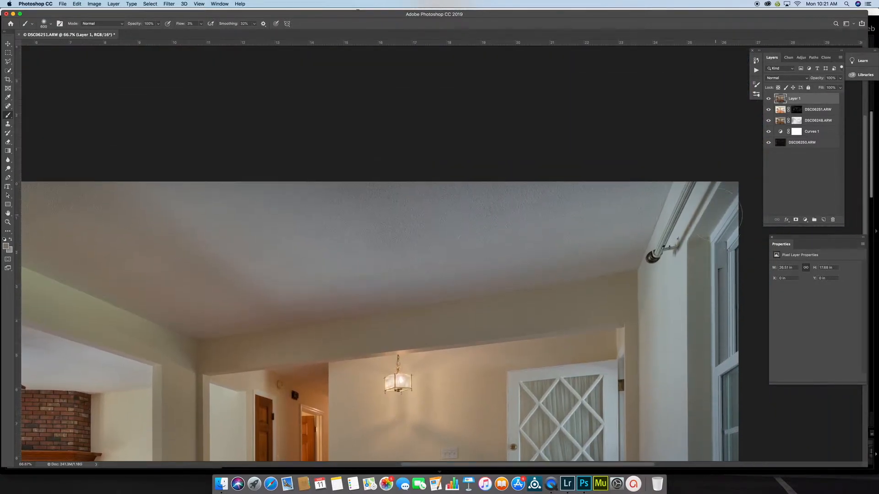
{"action": "scroll", "coordinate": [719, 214], "scroll_direction": "down", "scroll_amount": 5}
{"action": "scroll", "coordinate": [719, 214], "scroll_direction": "left", "scroll_amount": 12}
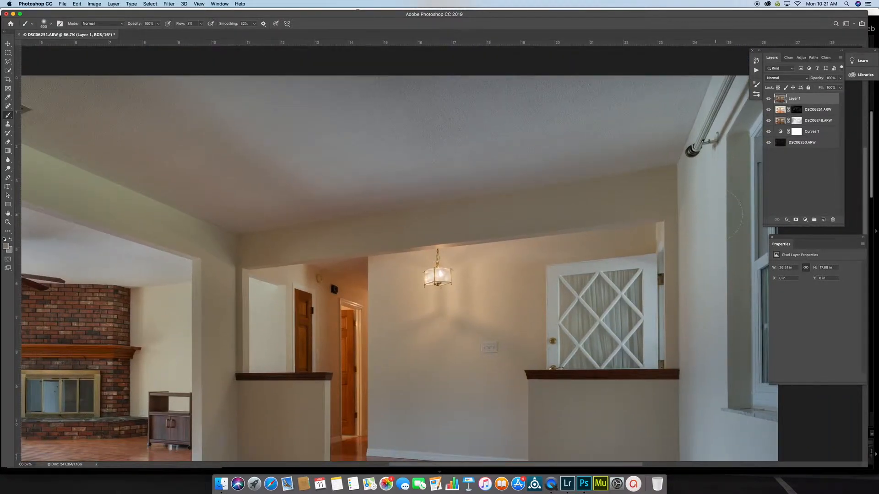
{"action": "scroll", "coordinate": [715, 215], "scroll_direction": "down", "scroll_amount": 2}
{"action": "scroll", "coordinate": [716, 215], "scroll_direction": "left", "scroll_amount": 2}
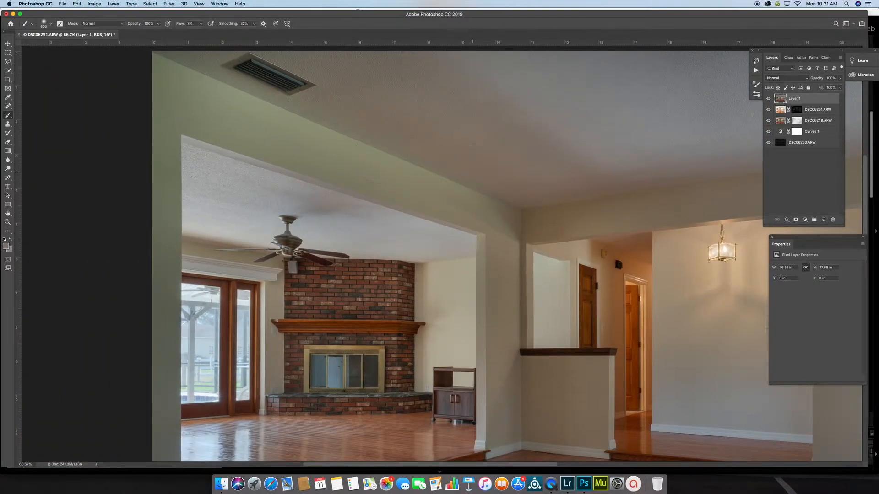
{"action": "scroll", "coordinate": [473, 171], "scroll_direction": "up", "scroll_amount": 3}
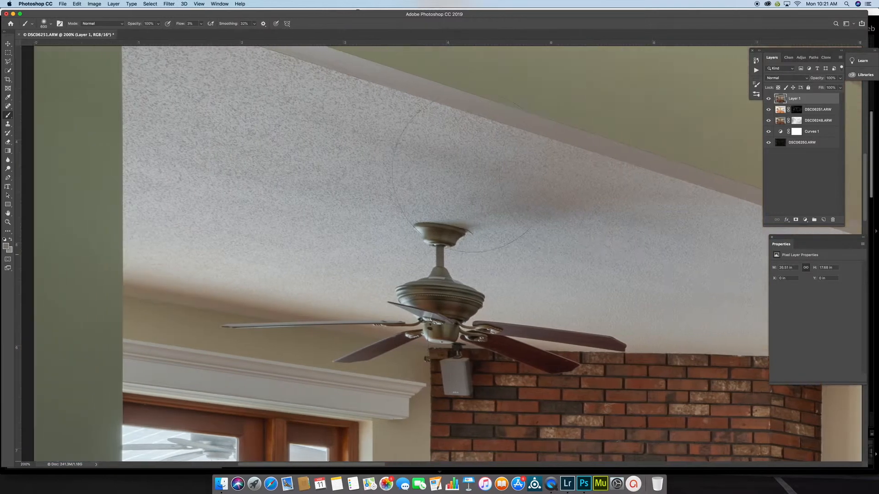
{"action": "scroll", "coordinate": [470, 173], "scroll_direction": "up", "scroll_amount": 8}
{"action": "scroll", "coordinate": [469, 173], "scroll_direction": "left", "scroll_amount": 3}
{"action": "scroll", "coordinate": [473, 172], "scroll_direction": "down", "scroll_amount": 1}
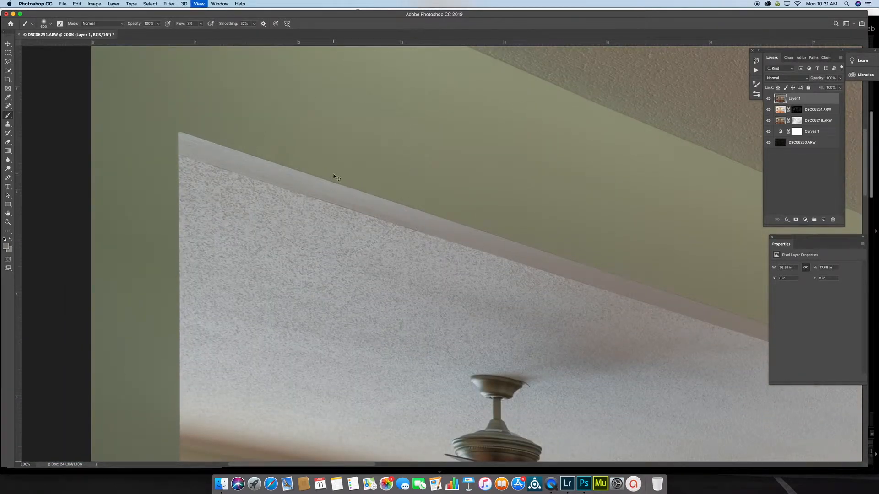
{"action": "scroll", "coordinate": [335, 177], "scroll_direction": "down", "scroll_amount": 3}
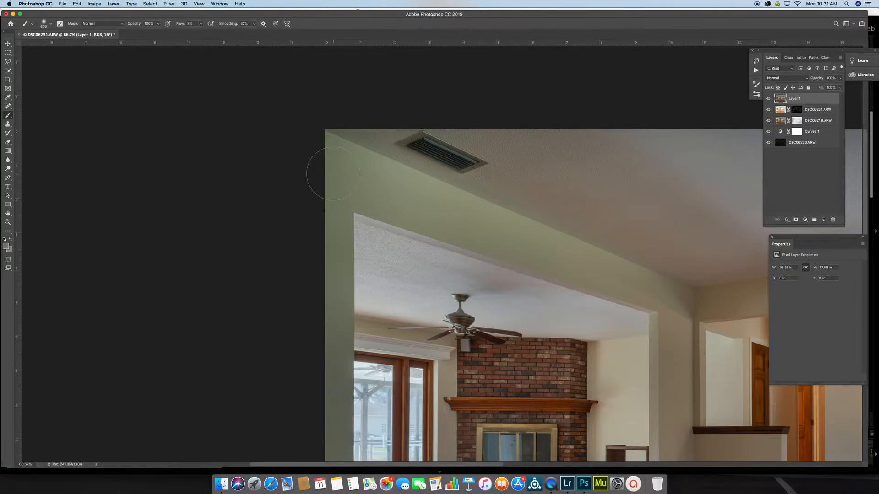
{"action": "scroll", "coordinate": [333, 174], "scroll_direction": "right", "scroll_amount": 10}
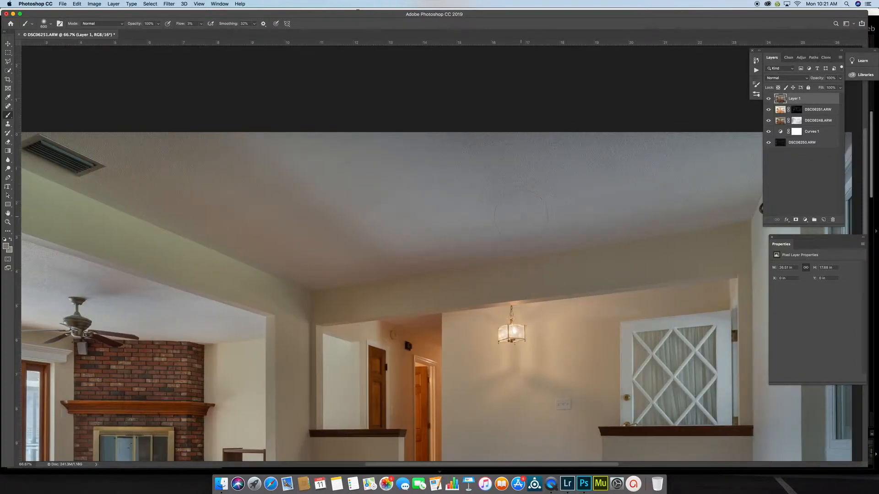
{"action": "scroll", "coordinate": [521, 215], "scroll_direction": "right", "scroll_amount": 3}
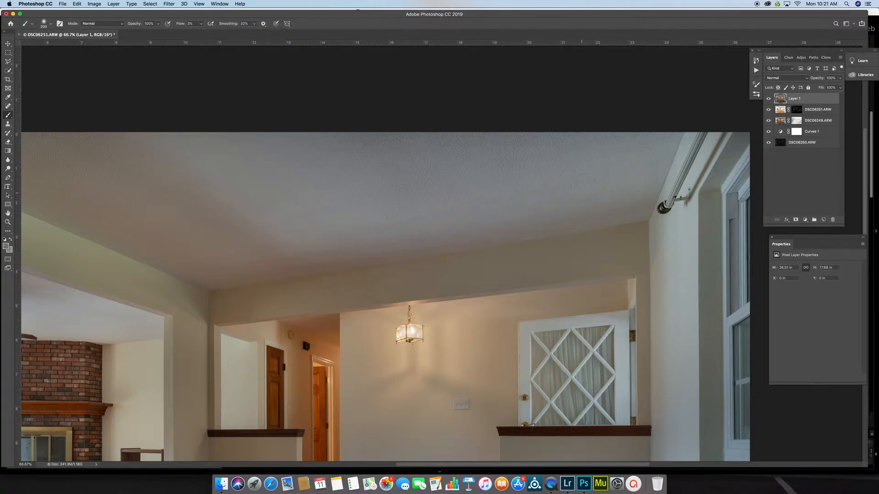
{"action": "scroll", "coordinate": [583, 199], "scroll_direction": "left", "scroll_amount": 15}
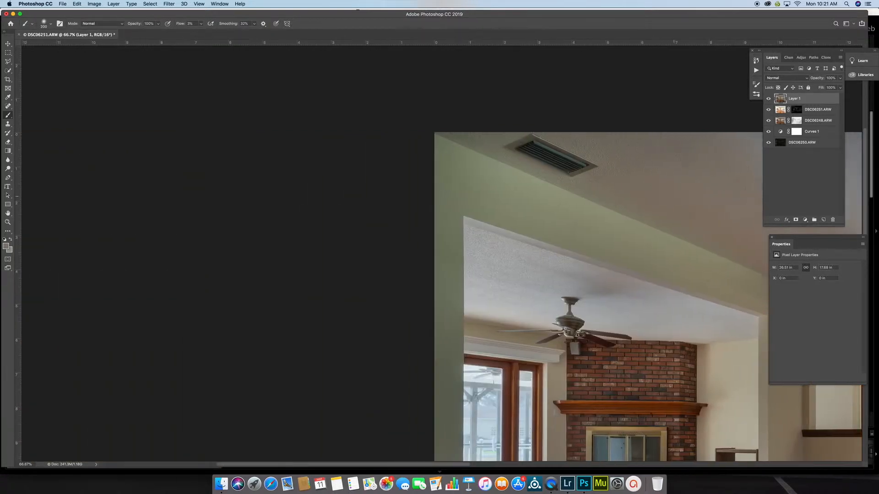
{"action": "scroll", "coordinate": [526, 224], "scroll_direction": "left", "scroll_amount": 1}
{"action": "scroll", "coordinate": [522, 298], "scroll_direction": "right", "scroll_amount": 8}
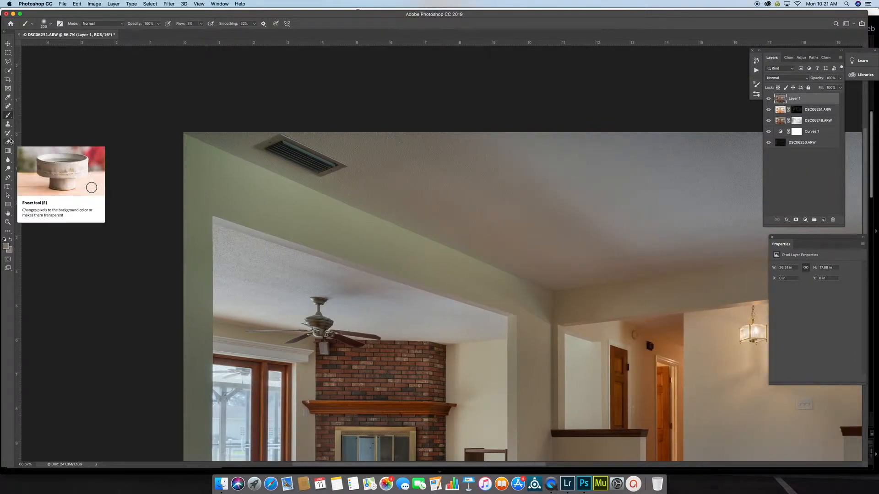
Heal the small mark on the green beam above the ceiling fan with the Spot Healing Brush at size 80
{"action": "key", "text": "j"}
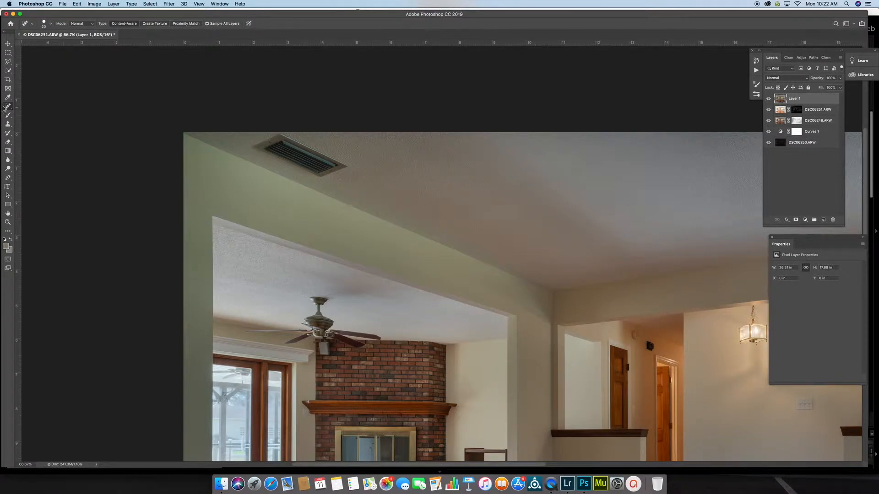
{"action": "scroll", "coordinate": [442, 300], "scroll_direction": "right", "scroll_amount": 10}
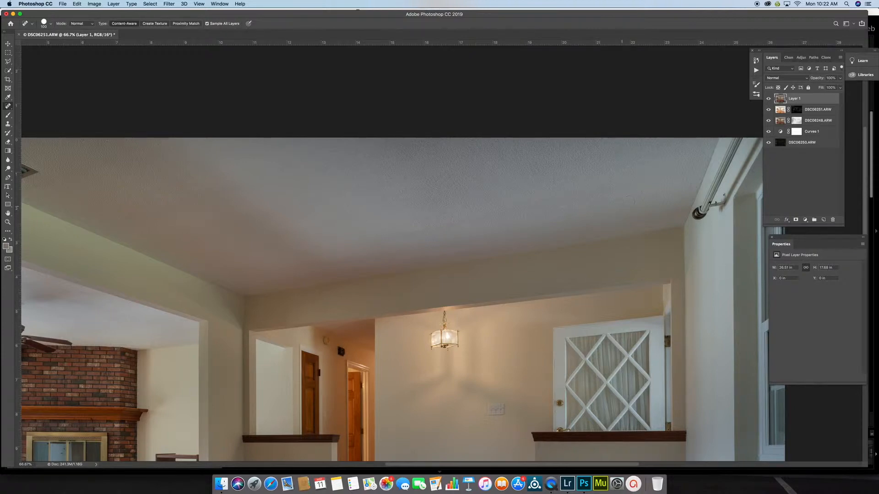
{"action": "scroll", "coordinate": [646, 205], "scroll_direction": "left", "scroll_amount": 8}
{"action": "scroll", "coordinate": [647, 205], "scroll_direction": "left", "scroll_amount": 4}
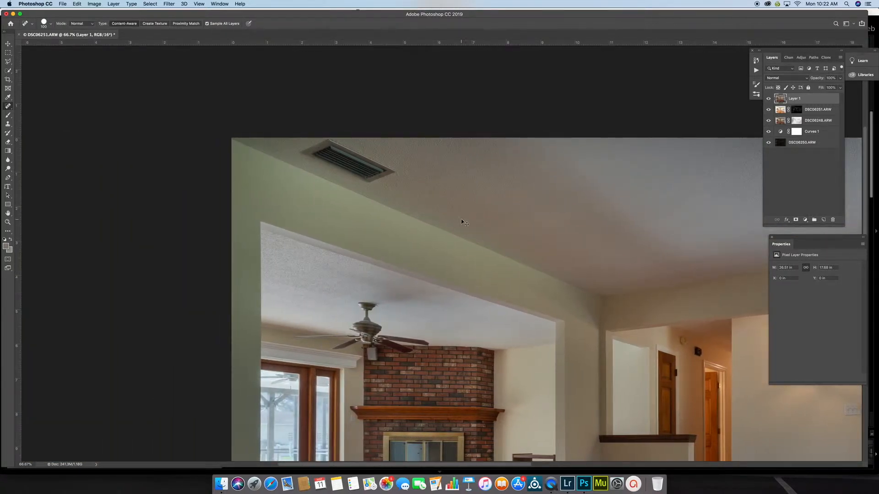
{"action": "key", "text": "super+plus"}
{"action": "key", "text": "super+plus"}
{"action": "scroll", "coordinate": [461, 218], "scroll_direction": "left", "scroll_amount": 6}
{"action": "scroll", "coordinate": [461, 219], "scroll_direction": "down", "scroll_amount": 1}
{"action": "scroll", "coordinate": [462, 219], "scroll_direction": "left", "scroll_amount": 3}
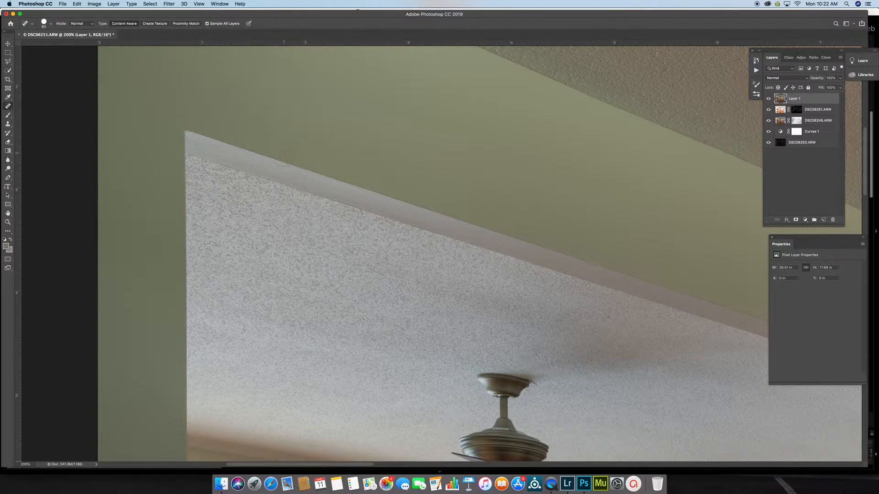
{"action": "left_click", "coordinate": [288, 153]}
Raise the Clone Stamp's flow and enlarge its brush, and return to the Spot Healing Brush
{"action": "left_click", "coordinate": [8, 125]}
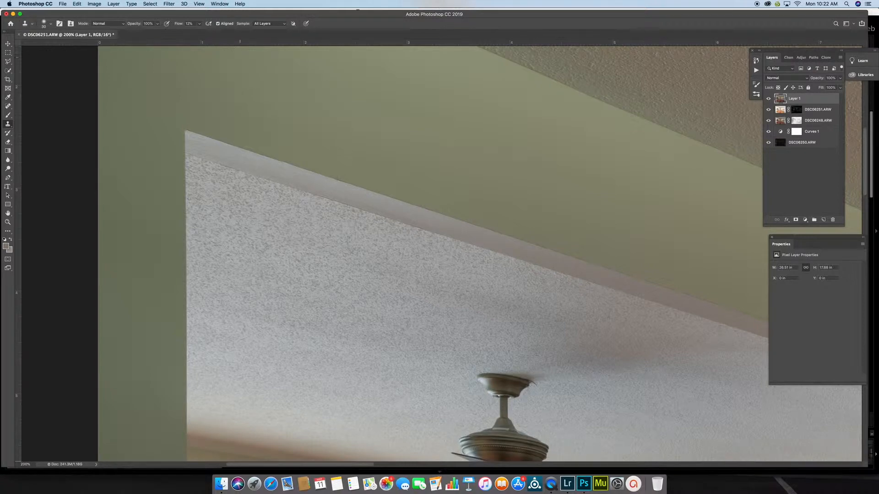
{"action": "left_click", "coordinate": [199, 23]}
{"action": "left_click_drag", "start_coordinate": [201, 32], "coordinate": [278, 36]}
{"action": "key", "text": "bracketright"}
{"action": "key", "text": "j"}
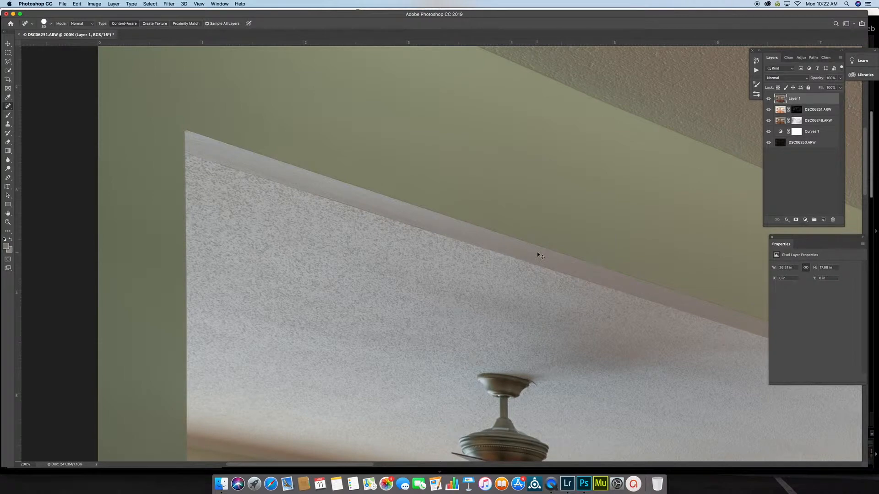
Add a Curves adjustment layer above Layer 1 and shape an S-curve that brightens the highlights and strengthens the contrast
{"action": "key", "text": "super+minus"}
{"action": "key", "text": "super+minus"}
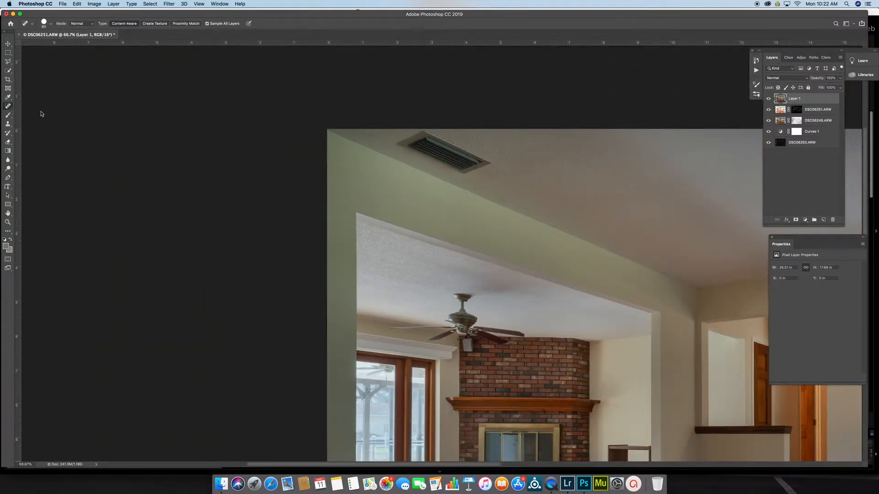
{"action": "scroll", "coordinate": [252, 173], "scroll_direction": "right", "scroll_amount": 10}
{"action": "scroll", "coordinate": [259, 175], "scroll_direction": "down", "scroll_amount": 2}
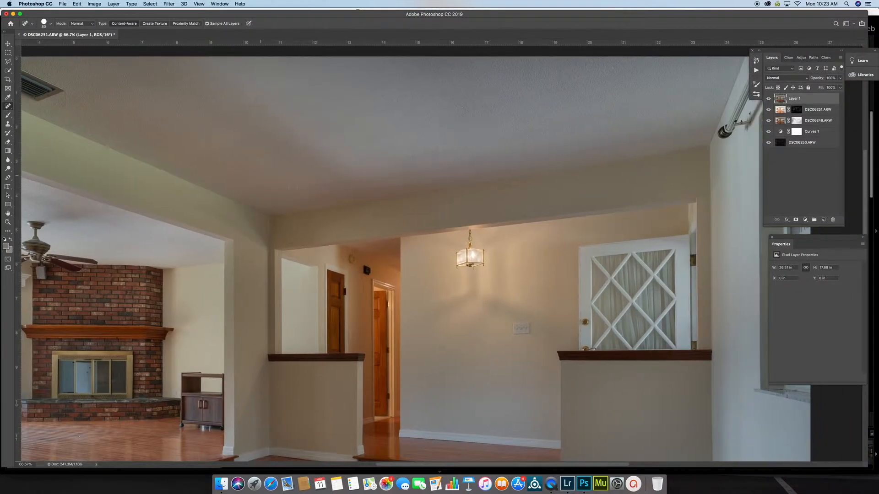
{"action": "scroll", "coordinate": [414, 254], "scroll_direction": "down", "scroll_amount": 5}
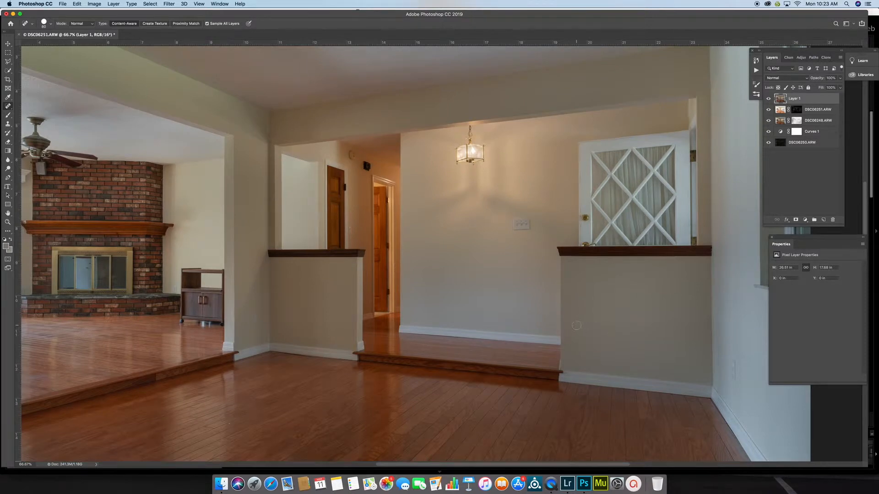
{"action": "scroll", "coordinate": [576, 326], "scroll_direction": "down", "scroll_amount": 2}
{"action": "scroll", "coordinate": [576, 326], "scroll_direction": "right", "scroll_amount": 2}
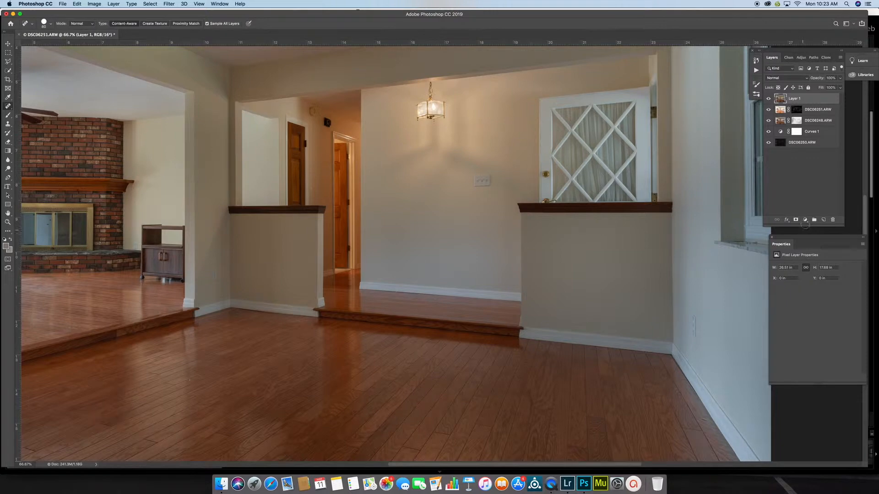
{"action": "left_click", "coordinate": [804, 220]}
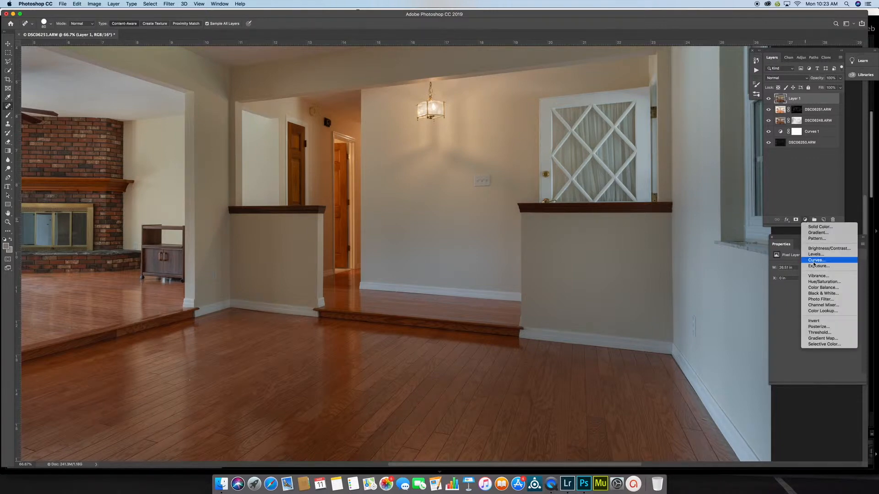
{"action": "left_click", "coordinate": [816, 260]}
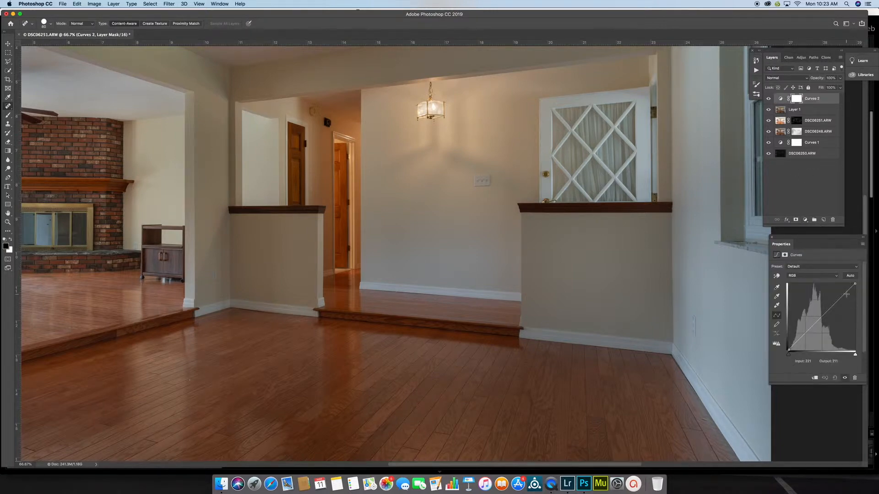
{"action": "left_click_drag", "start_coordinate": [841, 297], "coordinate": [825, 305]}
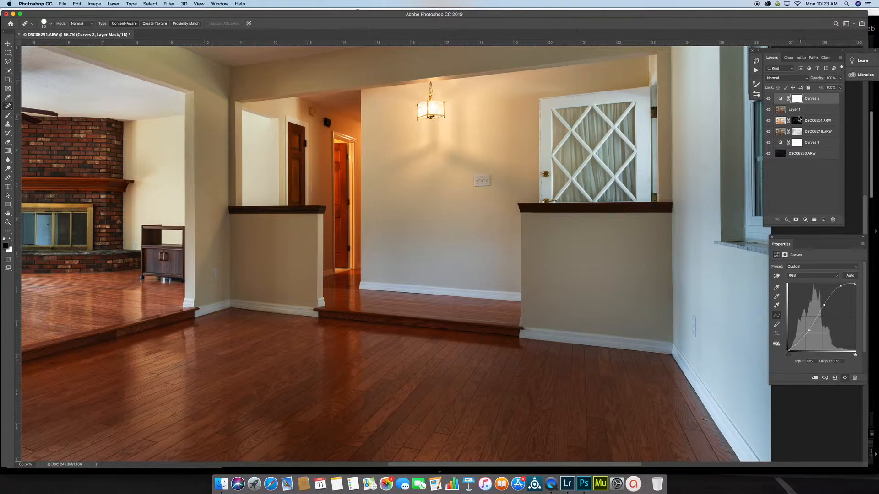
Select Layer 1, enlarge the Spot Healing Brush to 100, and examine the wood floor, half wall and window wall for blemishes
{"action": "left_click", "coordinate": [782, 110]}
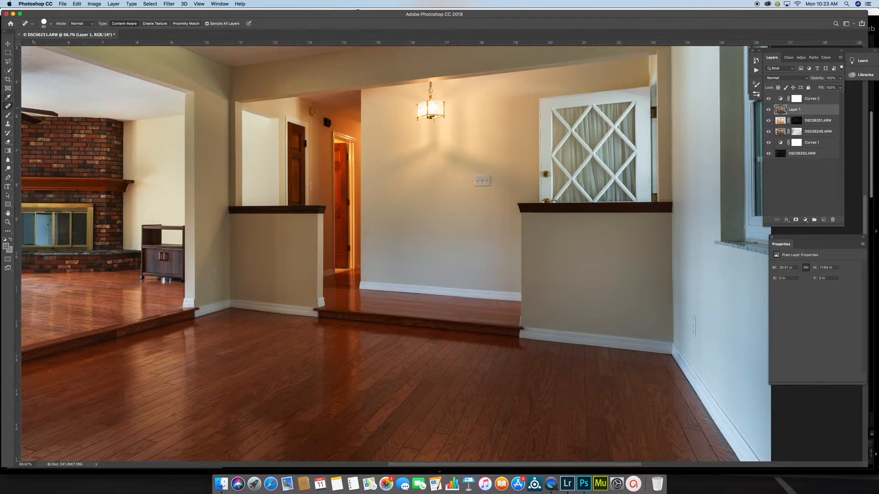
{"action": "scroll", "coordinate": [609, 243], "scroll_direction": "right", "scroll_amount": 5}
{"action": "key", "text": "bracketright"}
{"action": "key", "text": "bracketright"}
{"action": "scroll", "coordinate": [609, 257], "scroll_direction": "up", "scroll_amount": 2}
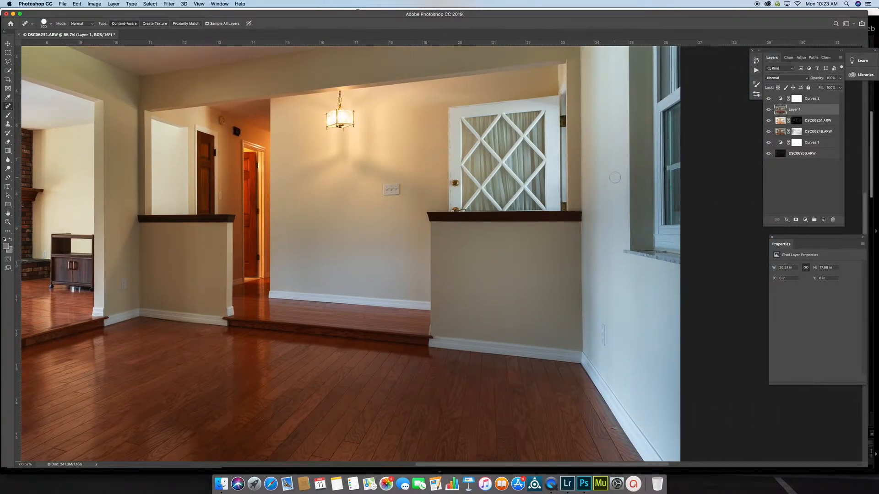
{"action": "scroll", "coordinate": [615, 177], "scroll_direction": "down", "scroll_amount": 3}
{"action": "scroll", "coordinate": [601, 249], "scroll_direction": "left", "scroll_amount": 4}
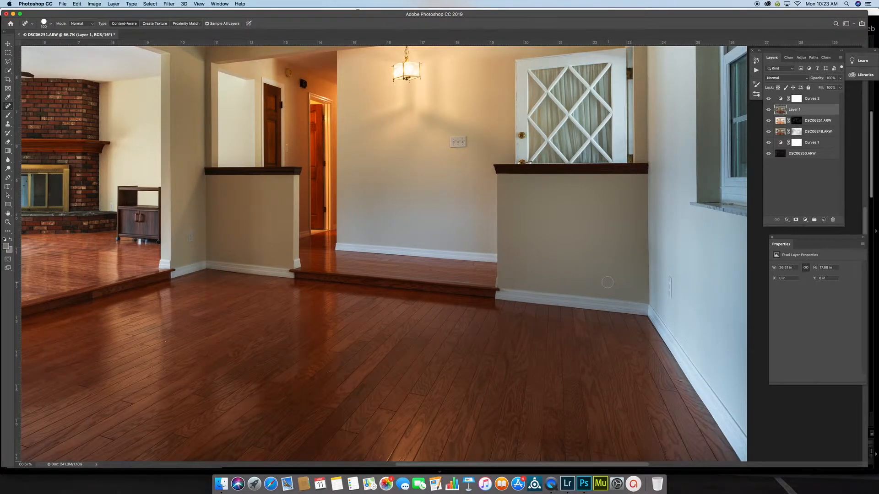
{"action": "scroll", "coordinate": [383, 254], "scroll_direction": "down", "scroll_amount": 1}
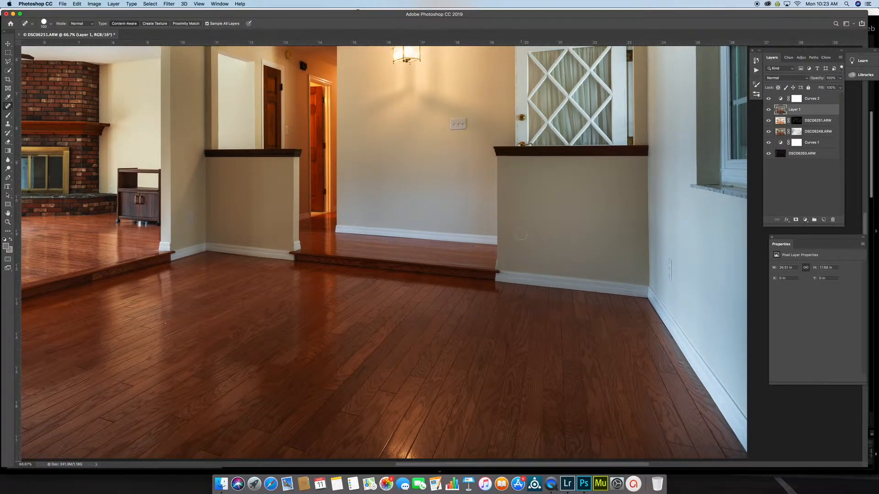
{"action": "scroll", "coordinate": [521, 235], "scroll_direction": "down", "scroll_amount": 2}
{"action": "scroll", "coordinate": [521, 235], "scroll_direction": "up", "scroll_amount": 1}
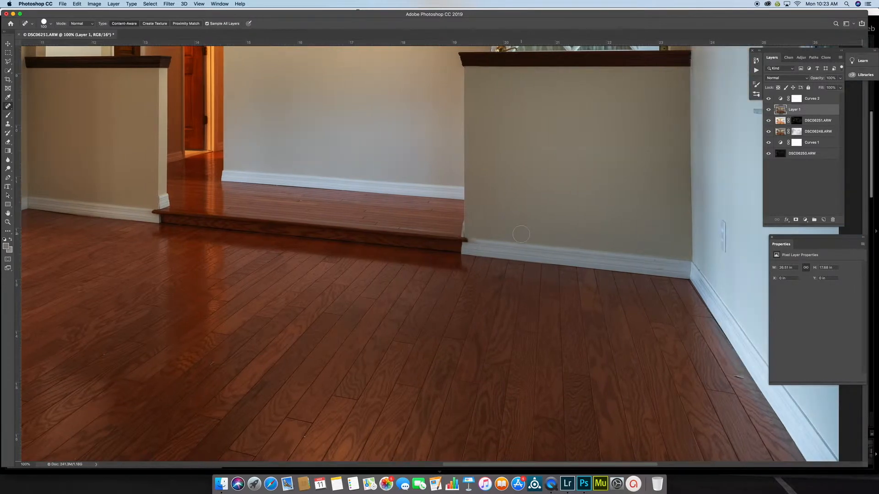
{"action": "scroll", "coordinate": [521, 235], "scroll_direction": "right", "scroll_amount": 3}
{"action": "scroll", "coordinate": [521, 235], "scroll_direction": "up", "scroll_amount": 1}
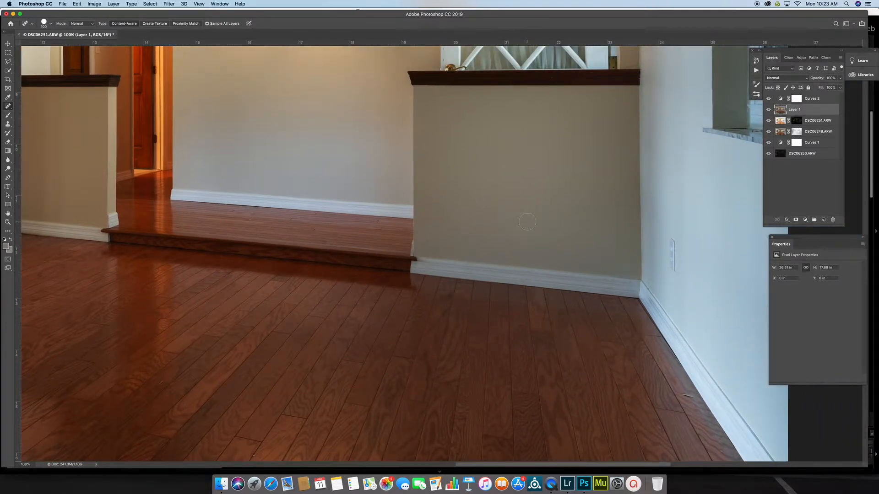
Examine the upper walls, hanging light, glass door, ceiling and green beam on Layer 1 for remaining blemishes
{"action": "scroll", "coordinate": [527, 222], "scroll_direction": "up", "scroll_amount": 6}
{"action": "scroll", "coordinate": [527, 222], "scroll_direction": "left", "scroll_amount": 6}
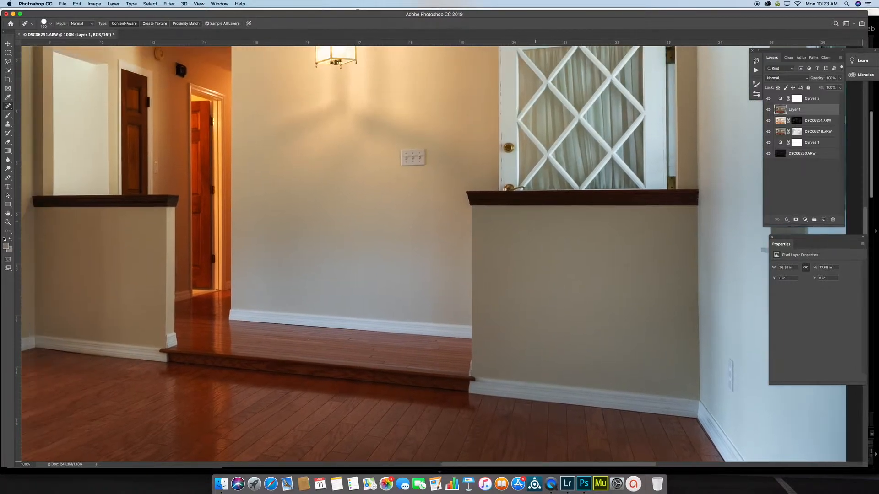
{"action": "scroll", "coordinate": [529, 222], "scroll_direction": "left", "scroll_amount": 15}
{"action": "scroll", "coordinate": [528, 222], "scroll_direction": "up", "scroll_amount": 3}
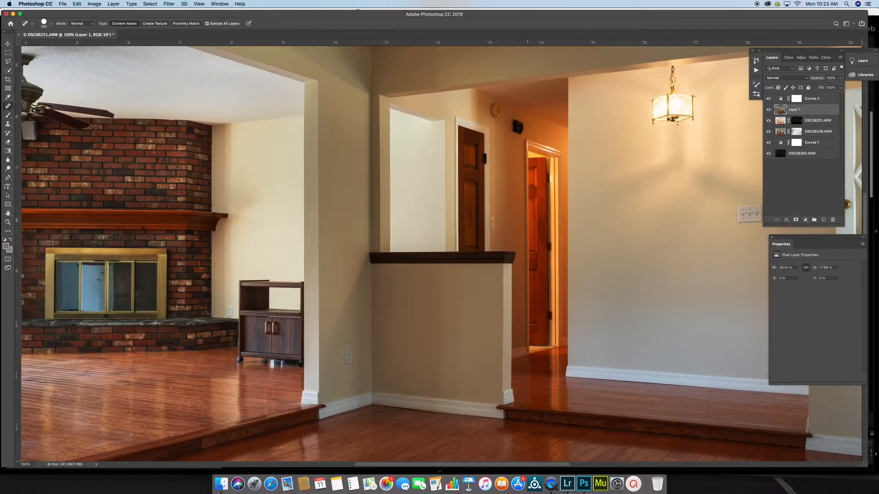
{"action": "scroll", "coordinate": [434, 339], "scroll_direction": "up", "scroll_amount": 8}
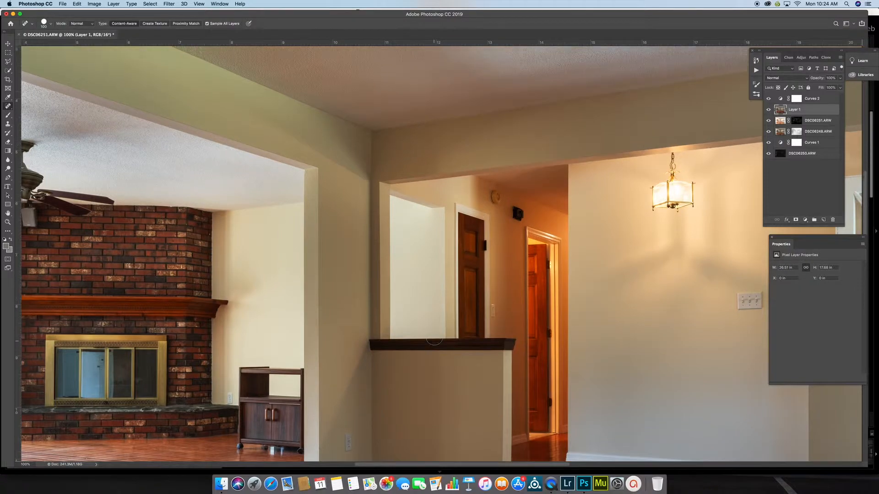
{"action": "scroll", "coordinate": [434, 338], "scroll_direction": "right", "scroll_amount": 2}
{"action": "scroll", "coordinate": [441, 254], "scroll_direction": "right", "scroll_amount": 15}
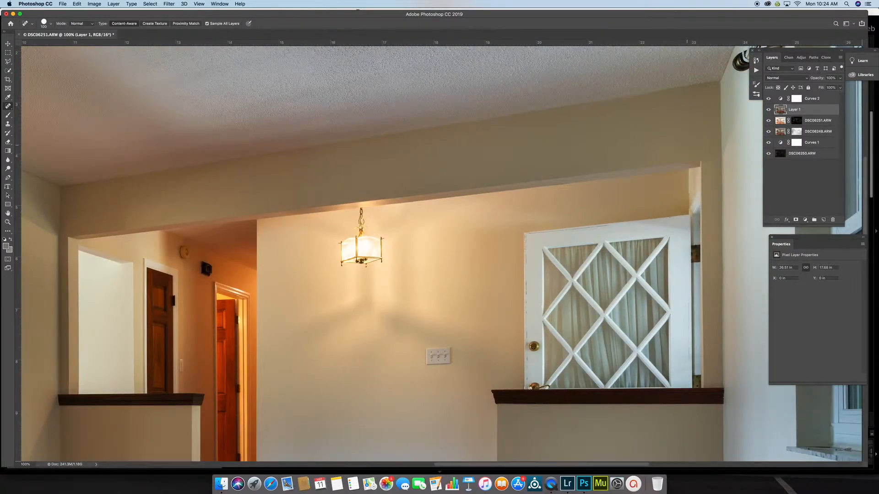
{"action": "scroll", "coordinate": [687, 145], "scroll_direction": "right", "scroll_amount": 7}
{"action": "scroll", "coordinate": [687, 145], "scroll_direction": "up", "scroll_amount": 2}
{"action": "scroll", "coordinate": [686, 145], "scroll_direction": "left", "scroll_amount": 20}
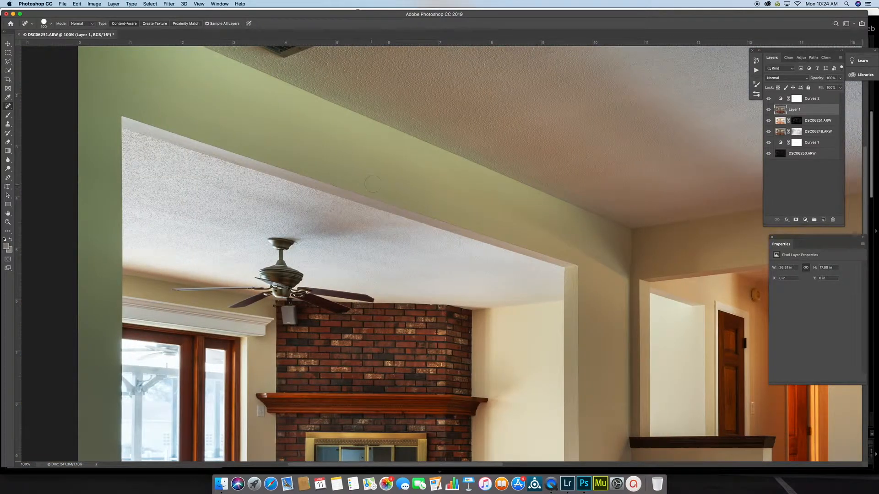
{"action": "scroll", "coordinate": [363, 177], "scroll_direction": "up", "scroll_amount": 2}
{"action": "scroll", "coordinate": [363, 177], "scroll_direction": "left", "scroll_amount": 1}
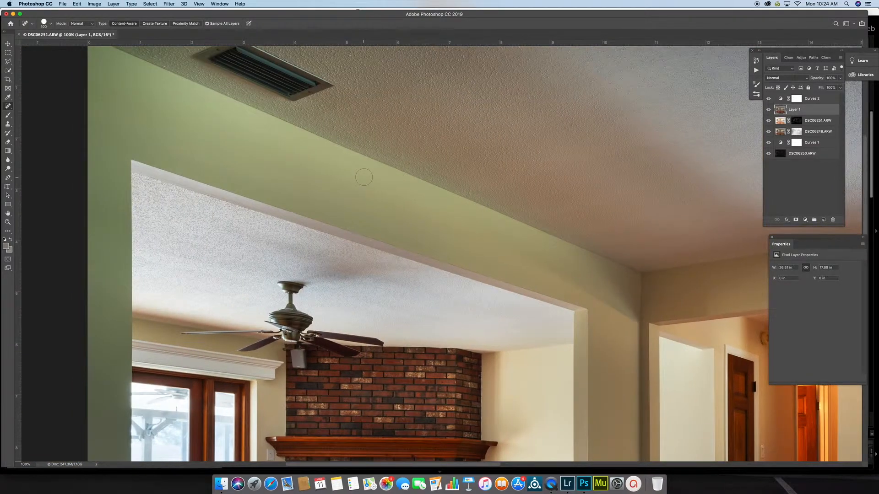
Examine the fireplace room, the raised floor and the main wood floor on Layer 1 for remaining blemishes
{"action": "scroll", "coordinate": [363, 177], "scroll_direction": "up", "scroll_amount": 2}
{"action": "scroll", "coordinate": [363, 178], "scroll_direction": "left", "scroll_amount": 4}
{"action": "scroll", "coordinate": [357, 180], "scroll_direction": "down", "scroll_amount": 13}
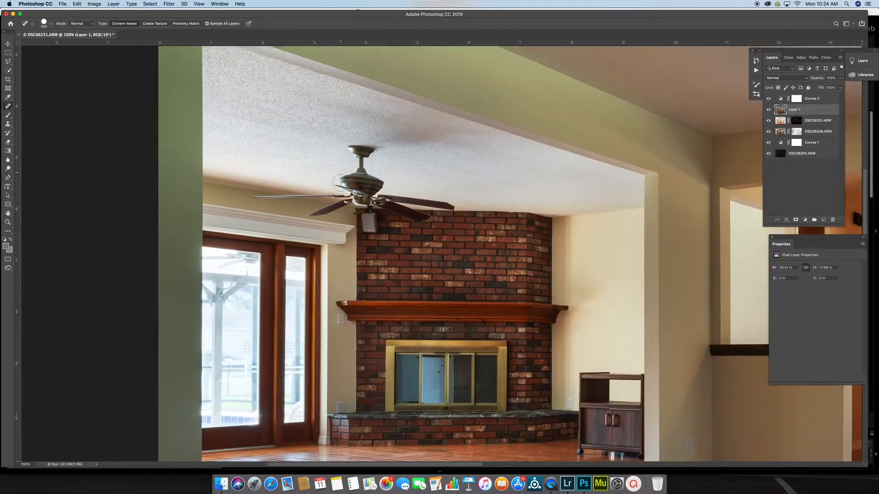
{"action": "scroll", "coordinate": [358, 180], "scroll_direction": "down", "scroll_amount": 2}
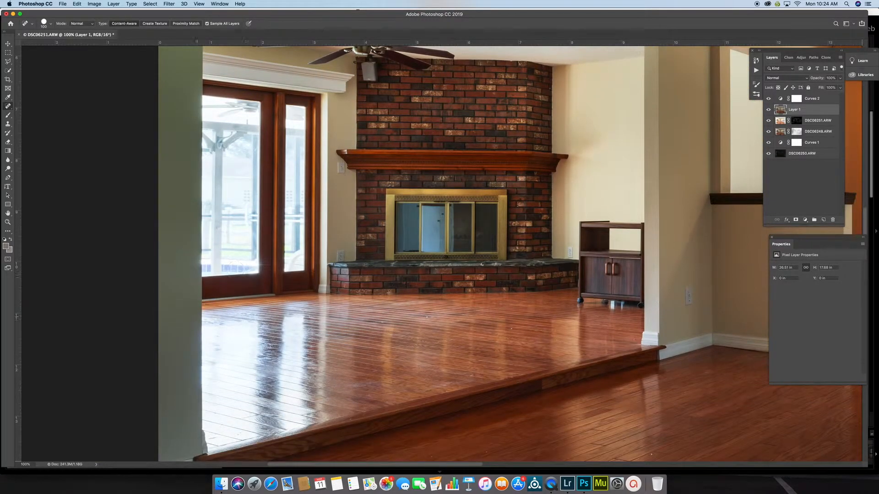
{"action": "scroll", "coordinate": [510, 254], "scroll_direction": "down", "scroll_amount": 7}
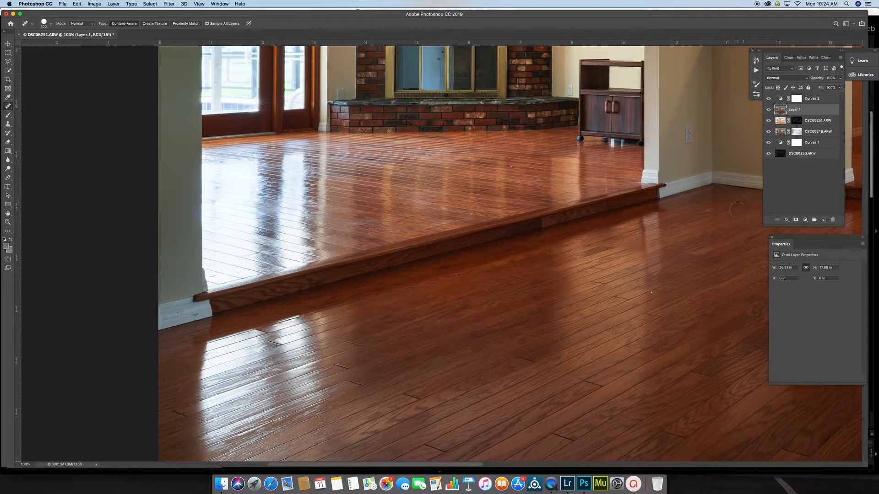
{"action": "scroll", "coordinate": [439, 252], "scroll_direction": "right", "scroll_amount": 10}
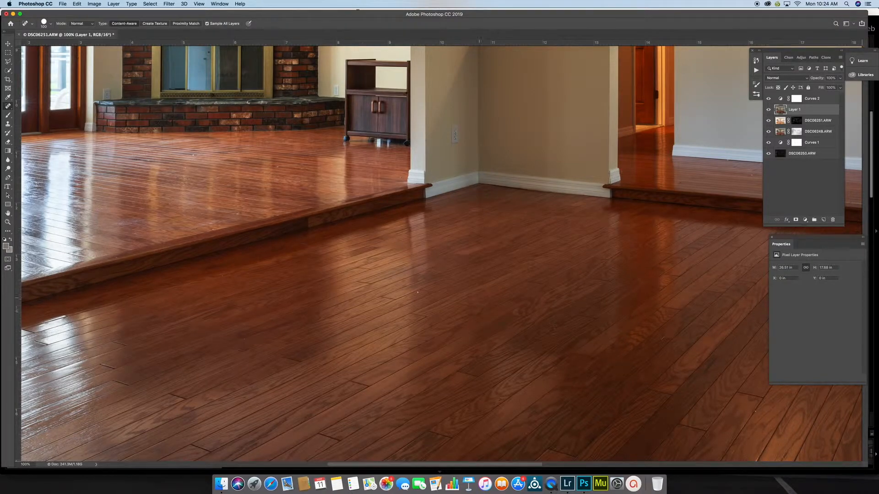
{"action": "scroll", "coordinate": [417, 292], "scroll_direction": "right", "scroll_amount": 18}
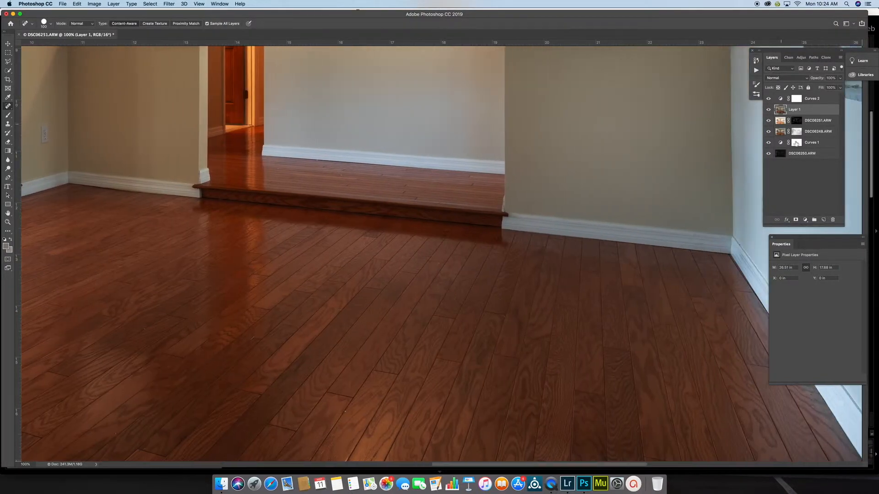
Delete the Curves 2 adjustment layer above Layer 1 and reduce the Spot Healing Brush size to 40
{"action": "left_click", "coordinate": [780, 99]}
{"action": "left_click_drag", "start_coordinate": [780, 98], "coordinate": [833, 221]}
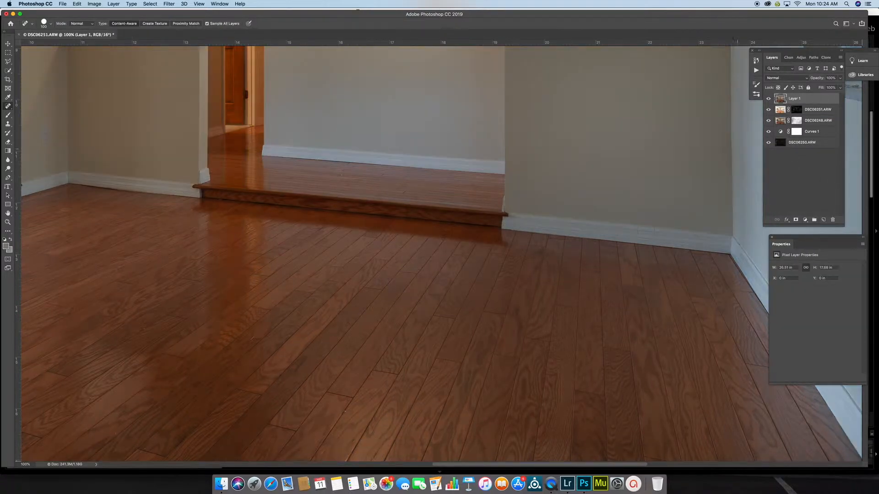
{"action": "key", "text": "bracketleft"}
{"action": "key", "text": "bracketleft"}
{"action": "key", "text": "bracketleft"}
{"action": "key", "text": "bracketleft"}
{"action": "key", "text": "bracketleft"}
{"action": "key", "text": "bracketleft"}
Reduce the Spot Healing Brush to 20 and heal the small specks and marks in the foreground floorboards
{"action": "scroll", "coordinate": [350, 420], "scroll_direction": "up", "scroll_amount": 5}
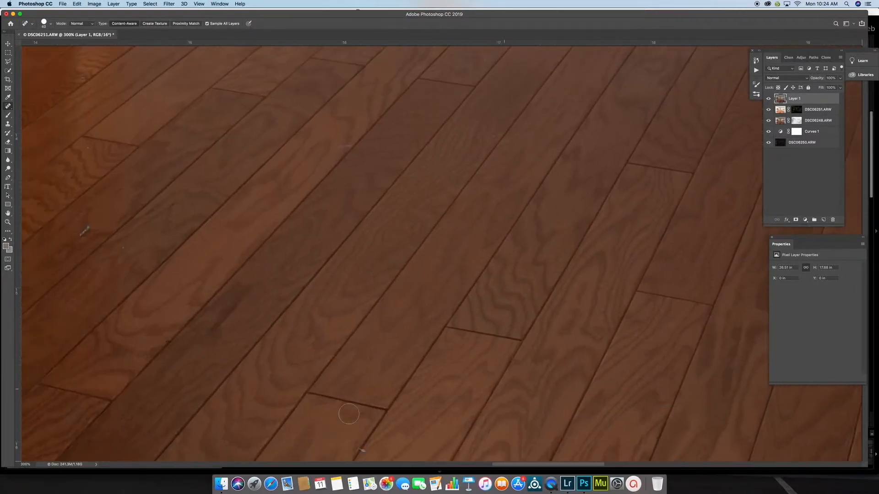
{"action": "scroll", "coordinate": [349, 414], "scroll_direction": "down", "scroll_amount": 5}
{"action": "key", "text": "bracketleft"}
{"action": "key", "text": "bracketleft"}
{"action": "key", "text": "bracketleft"}
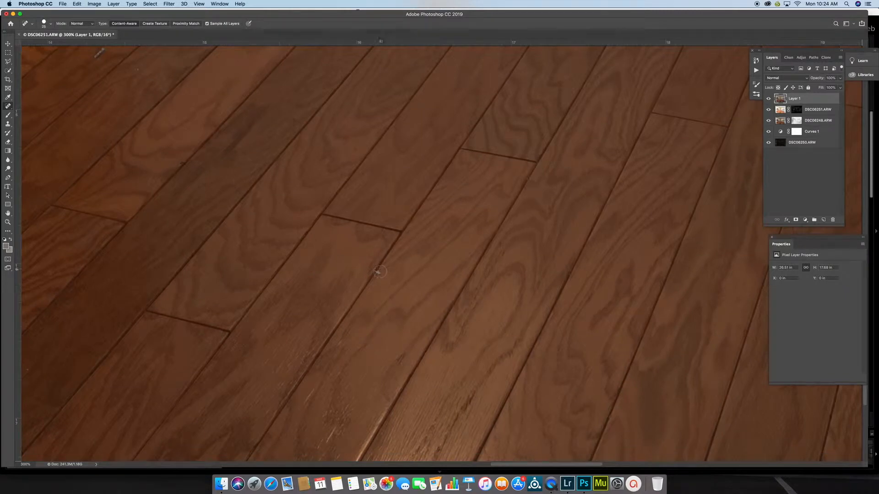
{"action": "scroll", "coordinate": [414, 294], "scroll_direction": "right", "scroll_amount": 10}
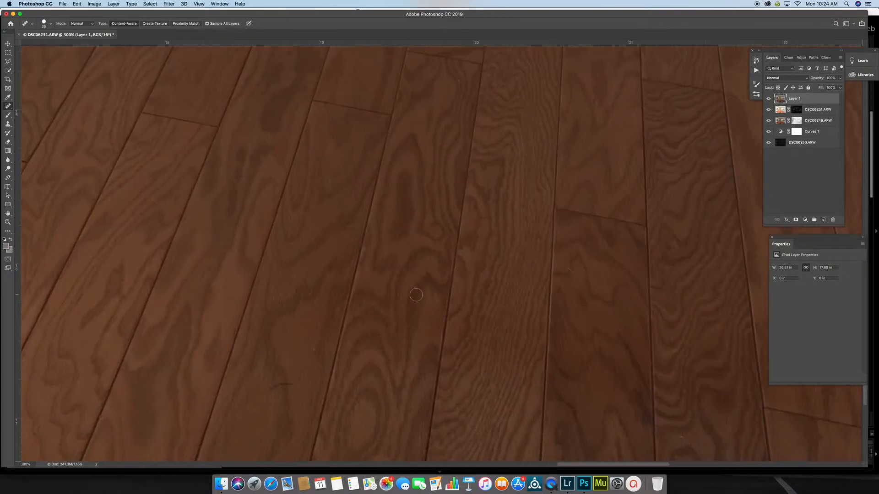
{"action": "scroll", "coordinate": [416, 295], "scroll_direction": "right", "scroll_amount": 2}
{"action": "key", "text": "bracketleft"}
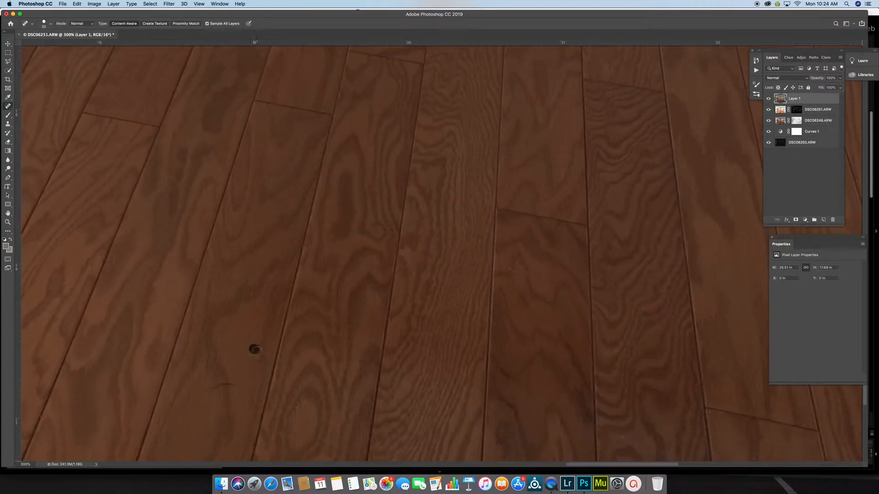
{"action": "scroll", "coordinate": [276, 357], "scroll_direction": "right", "scroll_amount": 10}
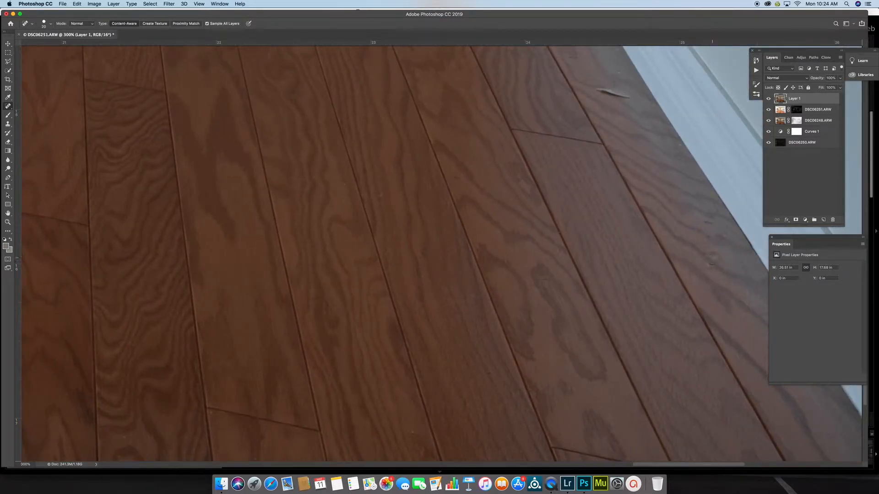
Heal the light scratch and the small specks on the floorboards beside the window wall's baseboard
{"action": "left_click_drag", "start_coordinate": [639, 96], "coordinate": [596, 88]}
{"action": "scroll", "coordinate": [613, 192], "scroll_direction": "up", "scroll_amount": 3}
{"action": "left_click", "coordinate": [601, 164]}
{"action": "left_click", "coordinate": [623, 147]}
{"action": "left_click", "coordinate": [677, 218]}
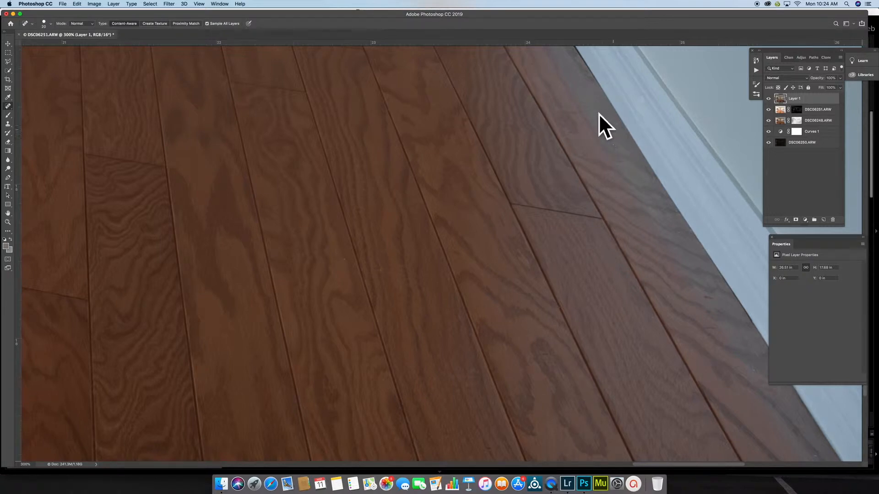
Shrink the Spot Healing Brush to 10 and heal specks along the baseboards, the floor corner and around the hallway step
{"action": "scroll", "coordinate": [526, 119], "scroll_direction": "up", "scroll_amount": 6}
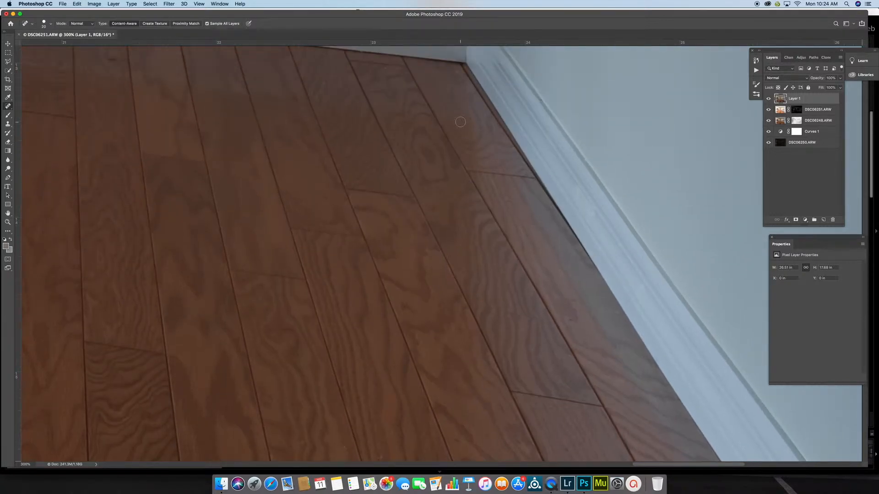
{"action": "key", "text": "bracketleft"}
{"action": "scroll", "coordinate": [467, 120], "scroll_direction": "up", "scroll_amount": 2}
{"action": "scroll", "coordinate": [467, 119], "scroll_direction": "left", "scroll_amount": 8}
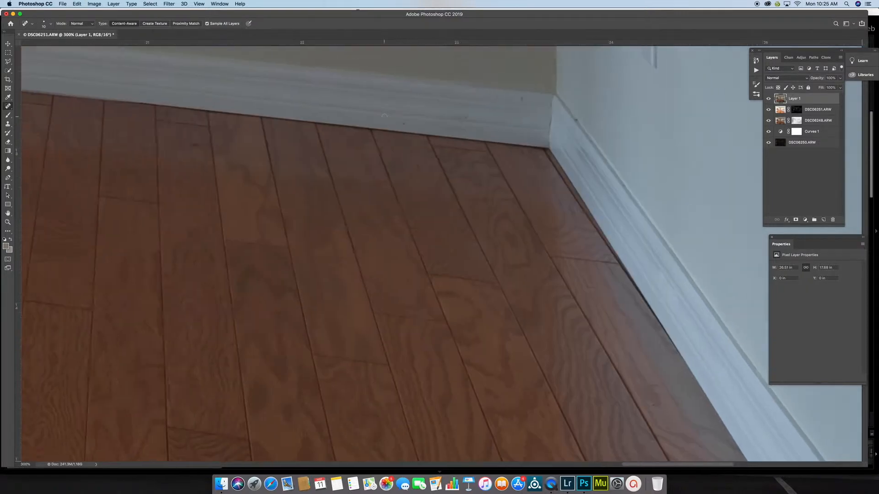
{"action": "scroll", "coordinate": [439, 120], "scroll_direction": "up", "scroll_amount": 3}
{"action": "scroll", "coordinate": [440, 120], "scroll_direction": "left", "scroll_amount": 10}
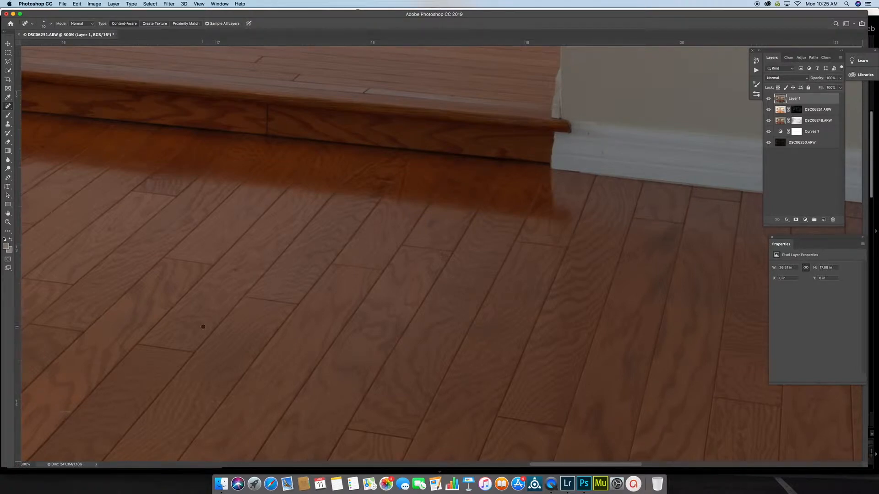
{"action": "scroll", "coordinate": [274, 275], "scroll_direction": "up", "scroll_amount": 5}
{"action": "scroll", "coordinate": [275, 275], "scroll_direction": "left", "scroll_amount": 3}
{"action": "scroll", "coordinate": [339, 222], "scroll_direction": "left", "scroll_amount": 15}
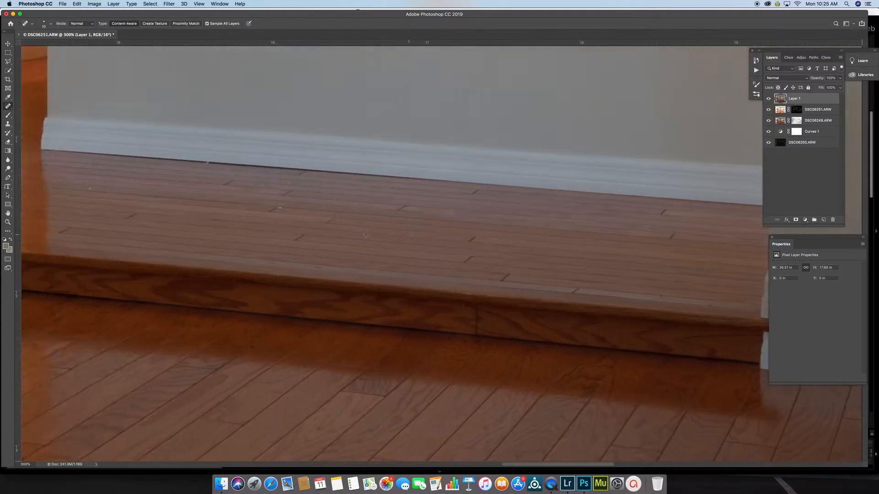
{"action": "scroll", "coordinate": [681, 247], "scroll_direction": "right", "scroll_amount": 3}
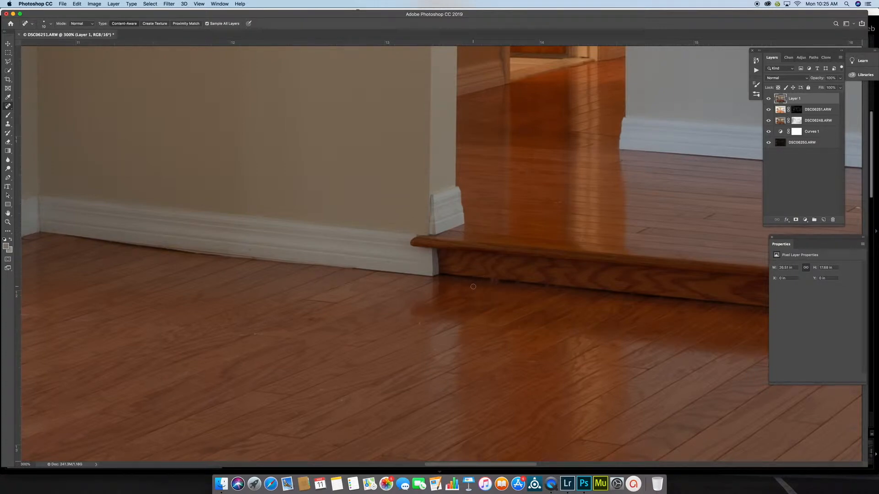
Clean up the lower edge of the hallway step with the Clone Stamp, using a progressively smaller brush
{"action": "key", "text": "s"}
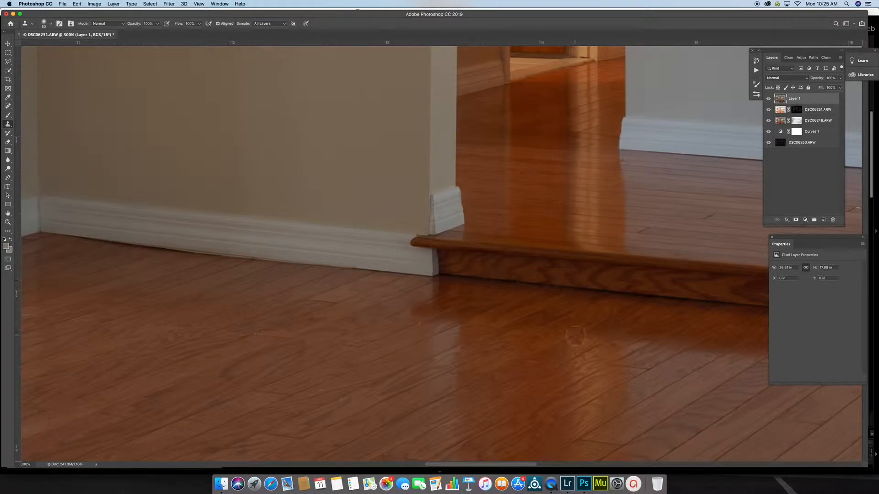
{"action": "scroll", "coordinate": [505, 310], "scroll_direction": "right", "scroll_amount": 2}
{"action": "key", "text": "bracketleft"}
{"action": "key", "text": "bracketleft"}
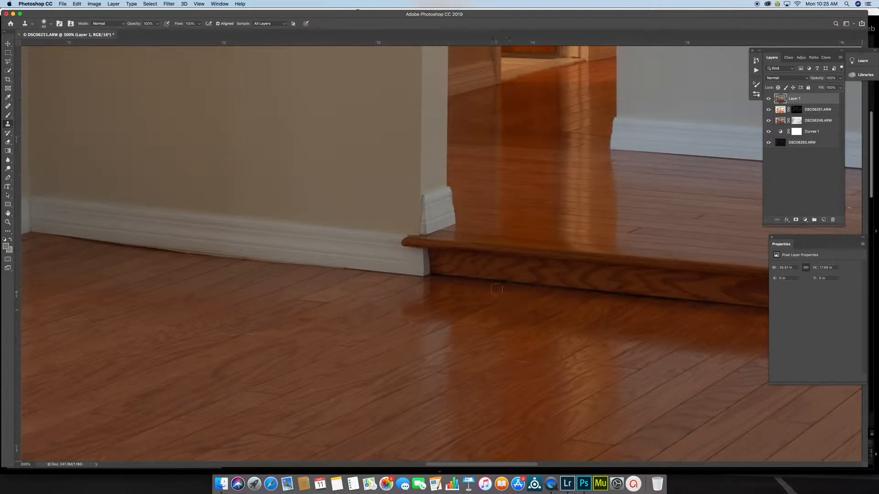
{"action": "key", "text": "bracketleft"}
{"action": "scroll", "coordinate": [521, 288], "scroll_direction": "left", "scroll_amount": 15}
{"action": "scroll", "coordinate": [524, 289], "scroll_direction": "left", "scroll_amount": 2}
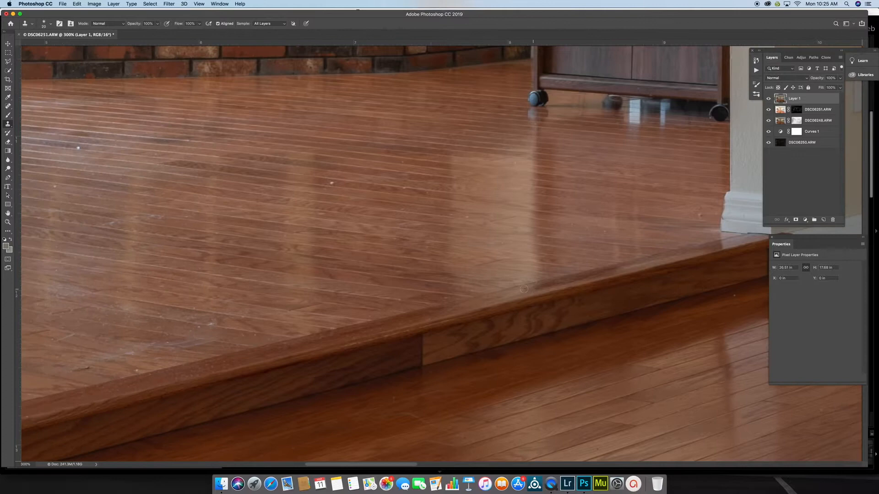
Heal the two white specks on the raised wood floor in front of the fireplace with the Spot Healing Brush
{"action": "key", "text": "j"}
{"action": "left_click", "coordinate": [331, 183]}
{"action": "left_click", "coordinate": [78, 147]}
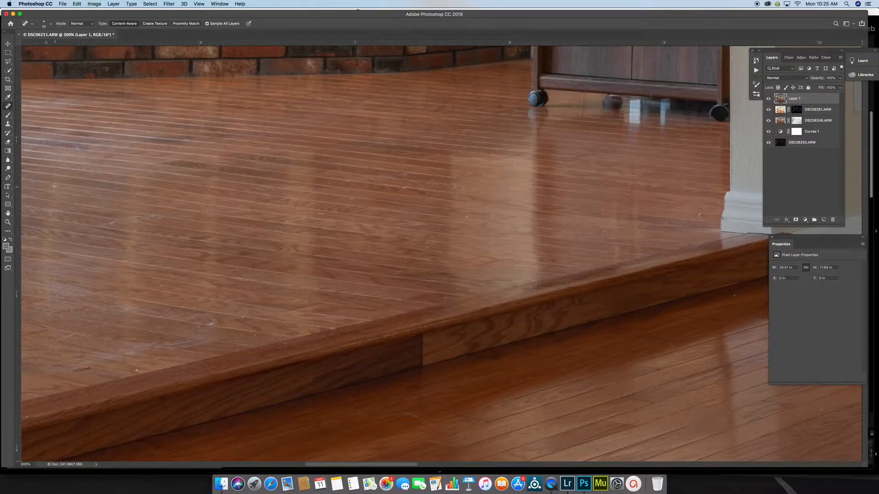
Add a Hue/Saturation adjustment layer above Layer 1 and set its blend mode to Color
{"action": "key", "text": "super+minus"}
{"action": "key", "text": "super+minus"}
{"action": "key", "text": "super+minus"}
{"action": "key", "text": "super+minus"}
{"action": "key", "text": "super+minus"}
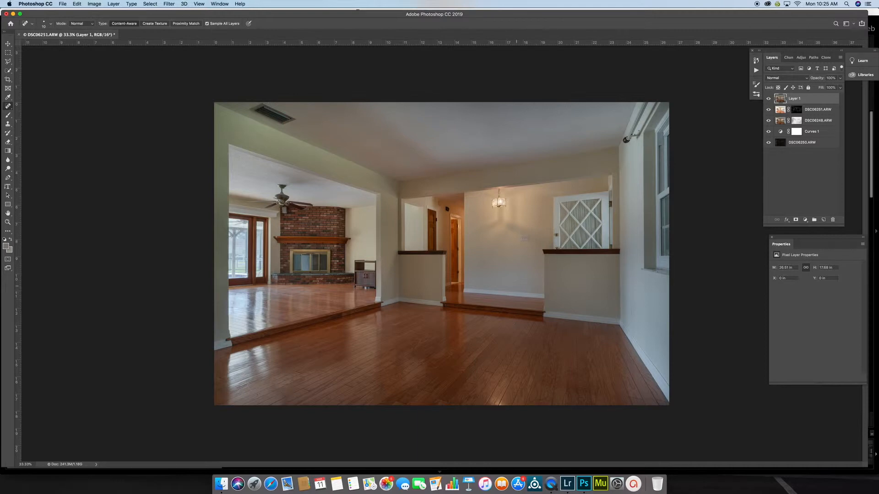
{"action": "key", "text": "b"}
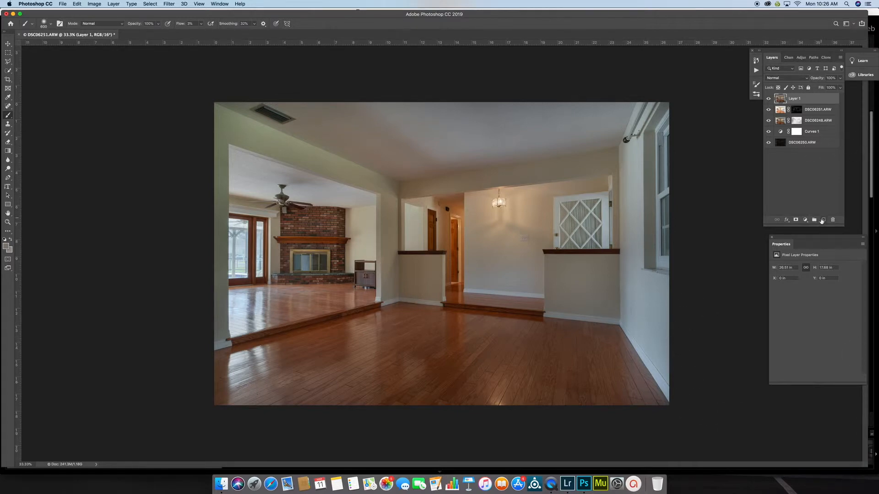
{"action": "left_click", "coordinate": [805, 220]}
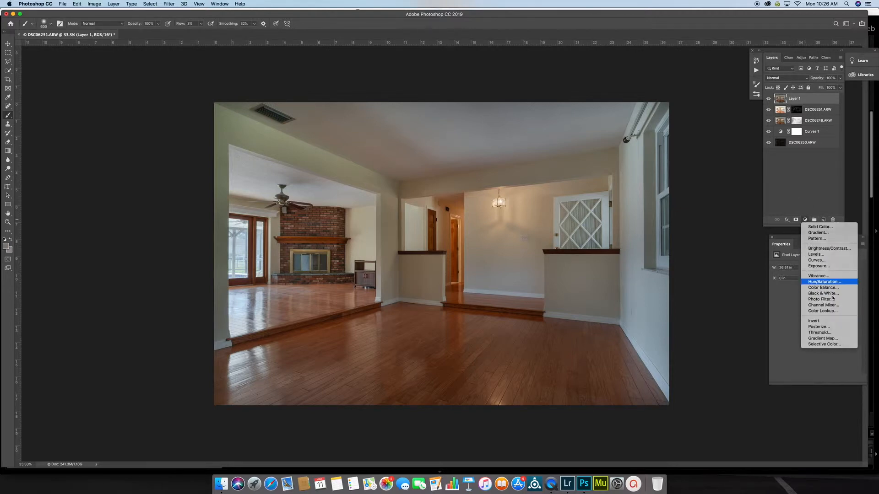
{"action": "left_click", "coordinate": [833, 282]}
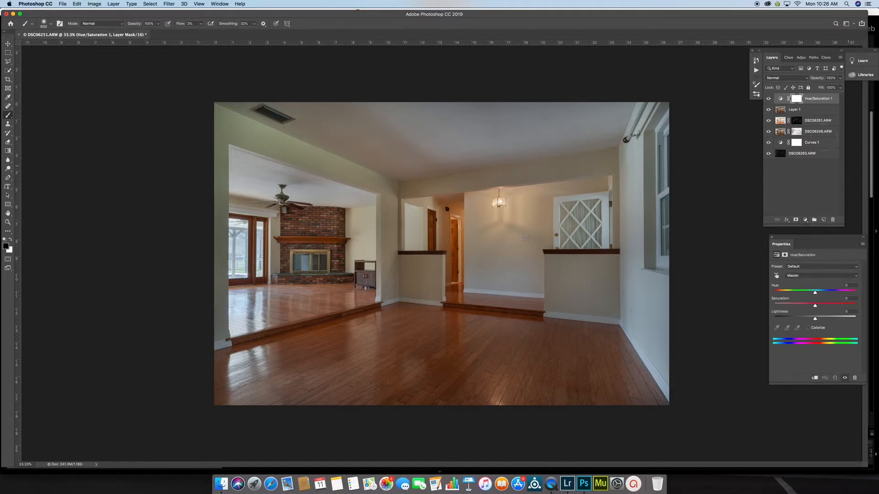
{"action": "left_click", "coordinate": [785, 79]}
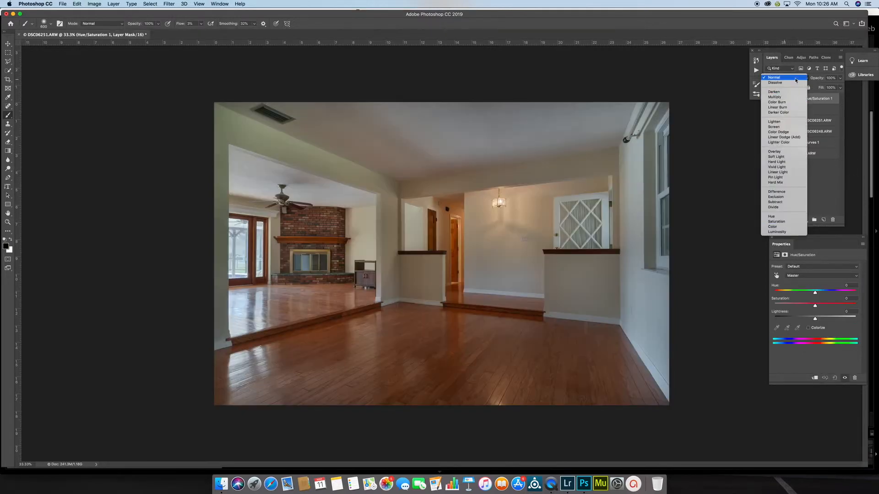
{"action": "left_click", "coordinate": [790, 78]}
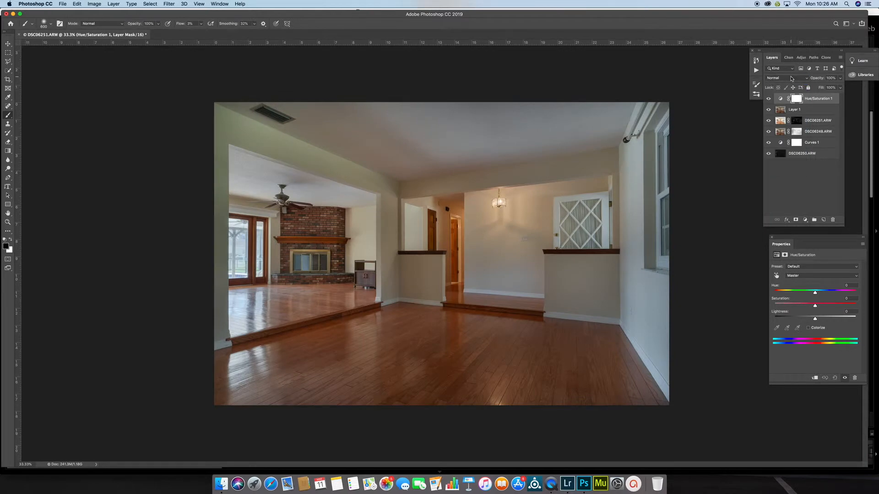
{"action": "left_click", "coordinate": [791, 79]}
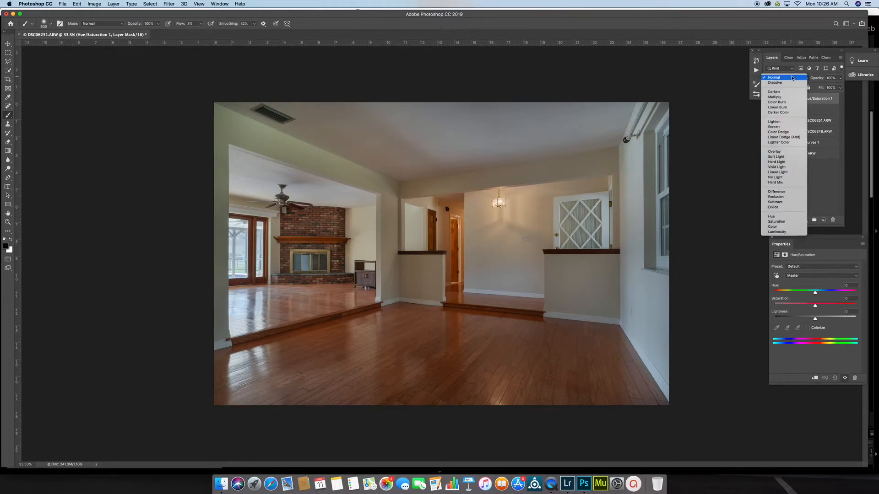
{"action": "left_click", "coordinate": [788, 228]}
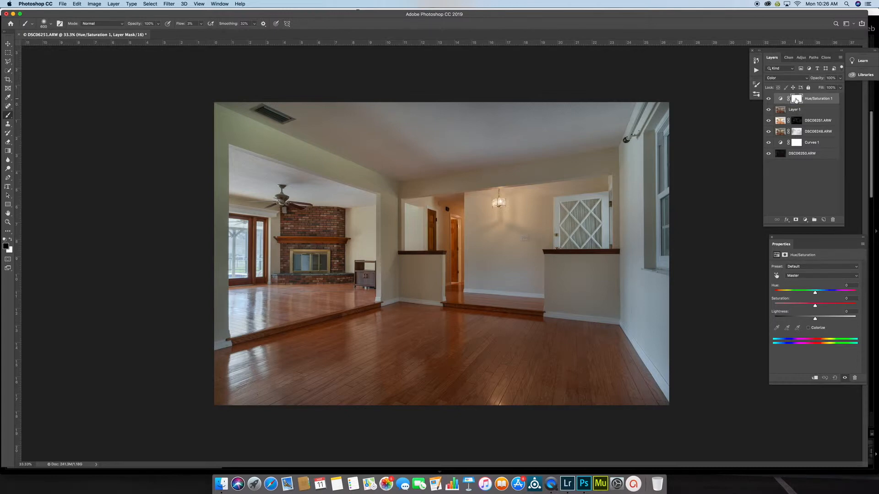
Sample the ceiling with the Hue/Saturation targeted adjustment and lower the Yellows saturation to -100
{"action": "left_click", "coordinate": [795, 100]}
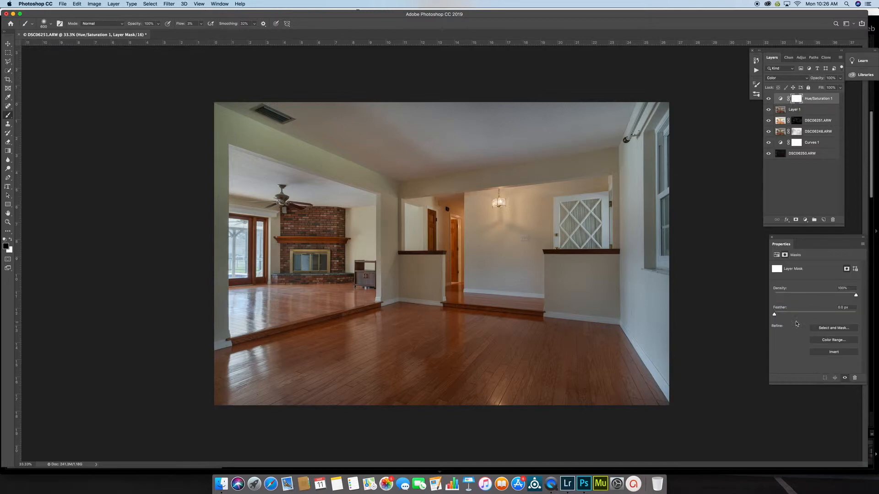
{"action": "left_click", "coordinate": [779, 98]}
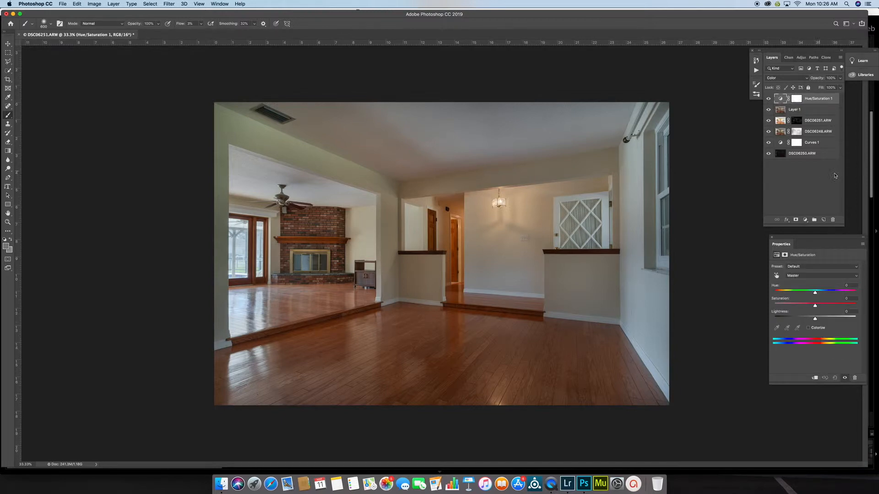
{"action": "left_click", "coordinate": [776, 276]}
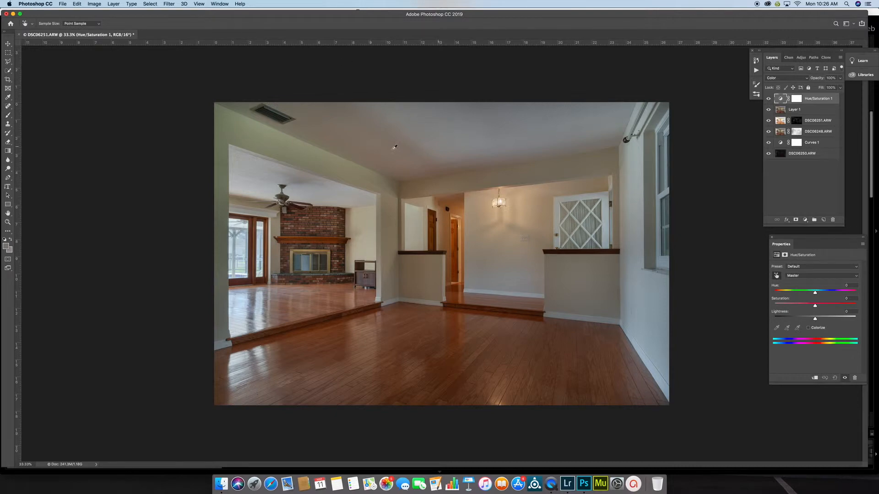
{"action": "left_click_drag", "start_coordinate": [425, 159], "coordinate": [75, 57]}
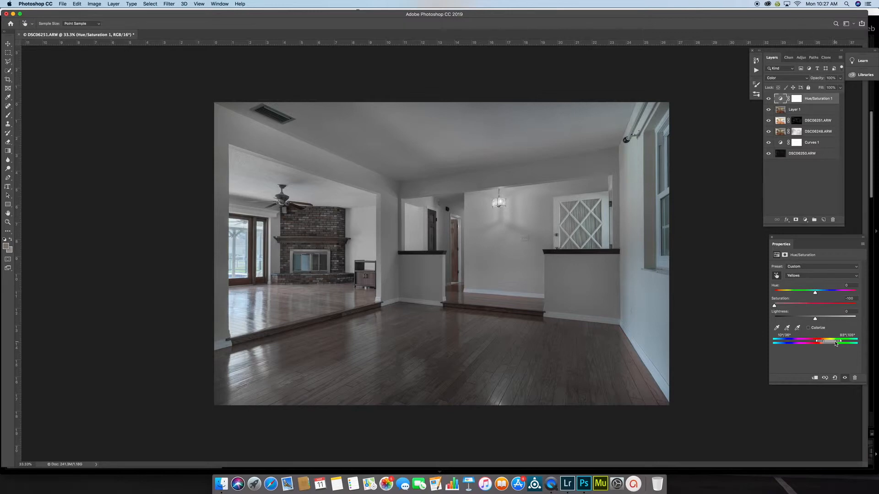
Invert the Hue/Saturation layer's mask to black and activate the Brush tool for painting on it
{"action": "left_click", "coordinate": [796, 99]}
{"action": "key", "text": "b"}
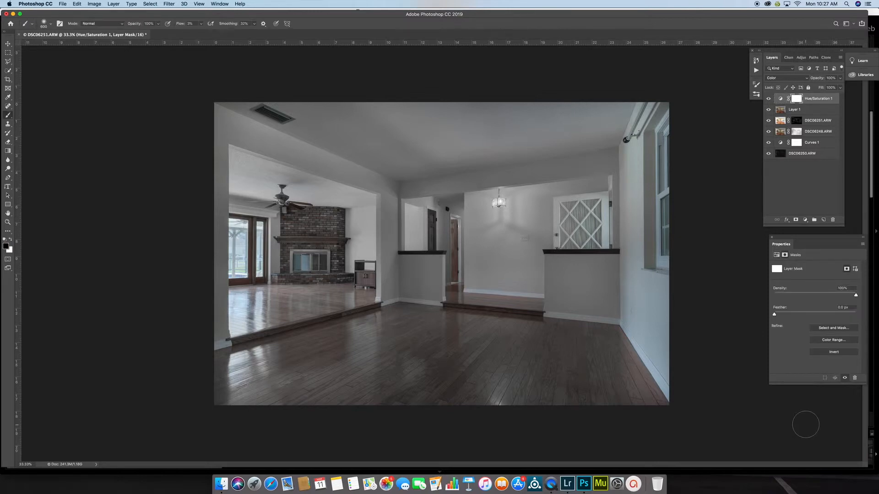
{"action": "left_click", "coordinate": [849, 353]}
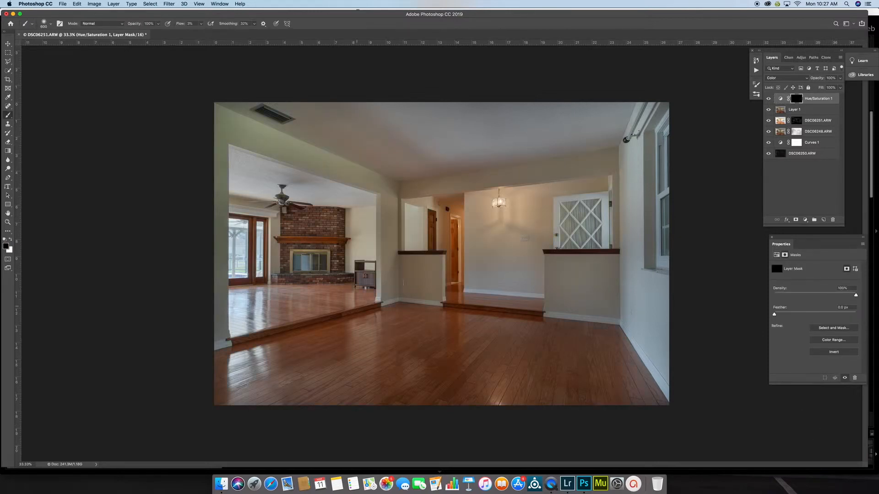
Select the main room's ceiling with the Polygonal Lasso, following its edges along the beams and the window wall
{"action": "left_click", "coordinate": [8, 61]}
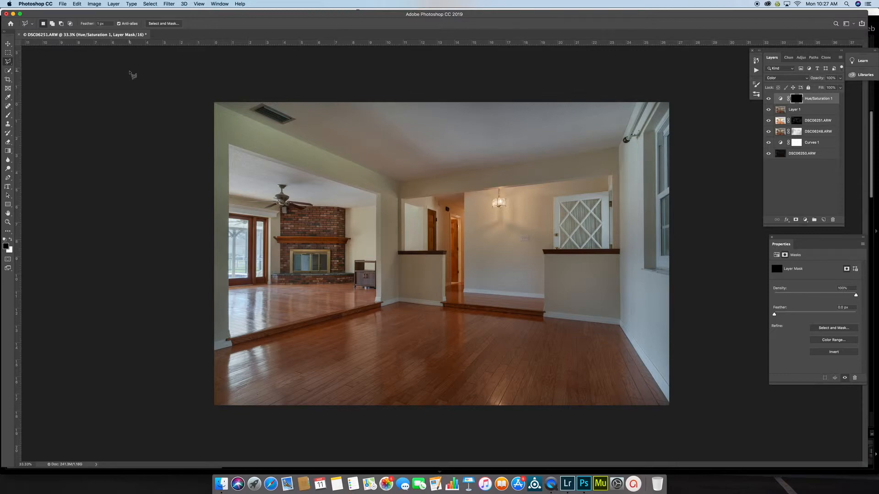
{"action": "mouse_move", "coordinate": [151, 72]}
{"action": "left_mouse_down"}
{"action": "mouse_move", "coordinate": [205, 93]}
{"action": "mouse_move", "coordinate": [236, 120]}
{"action": "mouse_move", "coordinate": [544, 273]}
{"action": "mouse_move", "coordinate": [633, 298]}
{"action": "mouse_move", "coordinate": [610, 278]}
{"action": "left_mouse_up"}
{"action": "key", "text": "super+equal"}
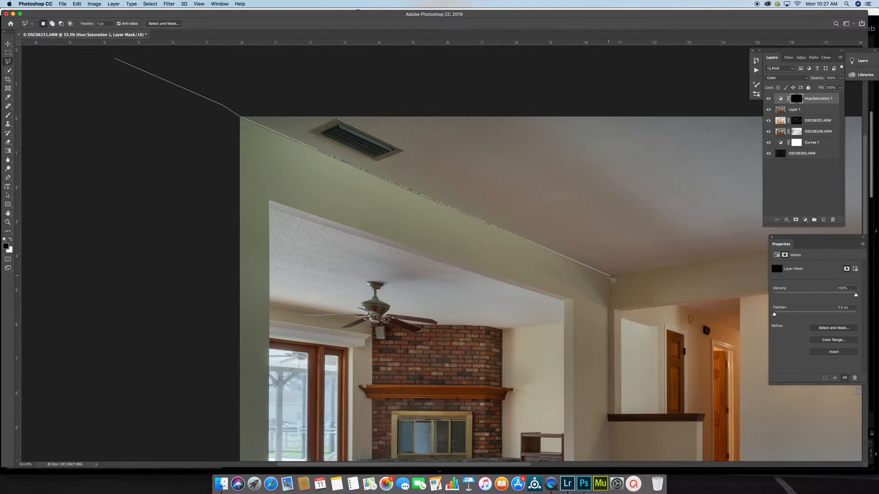
{"action": "left_click", "coordinate": [608, 276]}
{"action": "scroll", "coordinate": [599, 284], "scroll_direction": "right", "scroll_amount": 10}
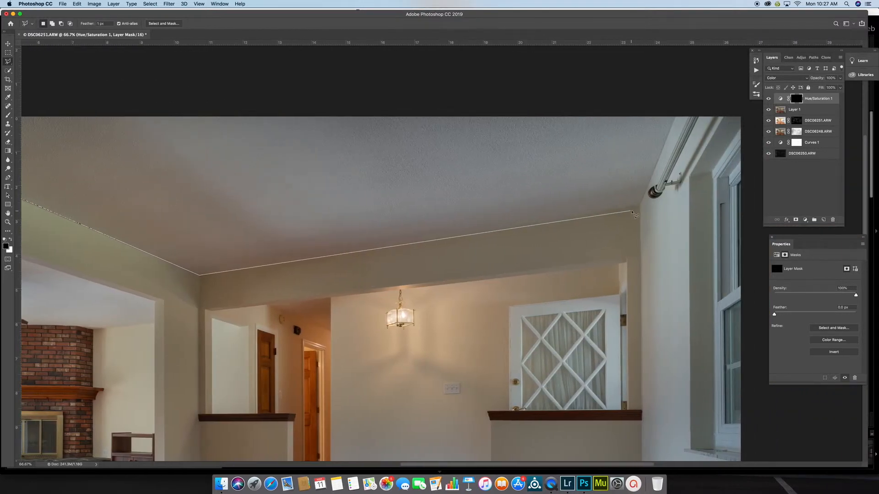
{"action": "left_click", "coordinate": [640, 207]}
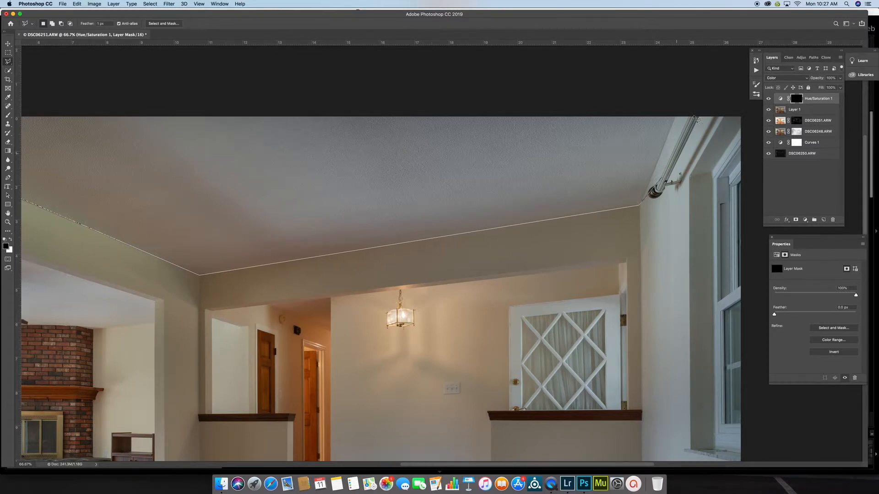
{"action": "left_click", "coordinate": [688, 85]}
{"action": "scroll", "coordinate": [131, 84], "scroll_direction": "left", "scroll_amount": 5}
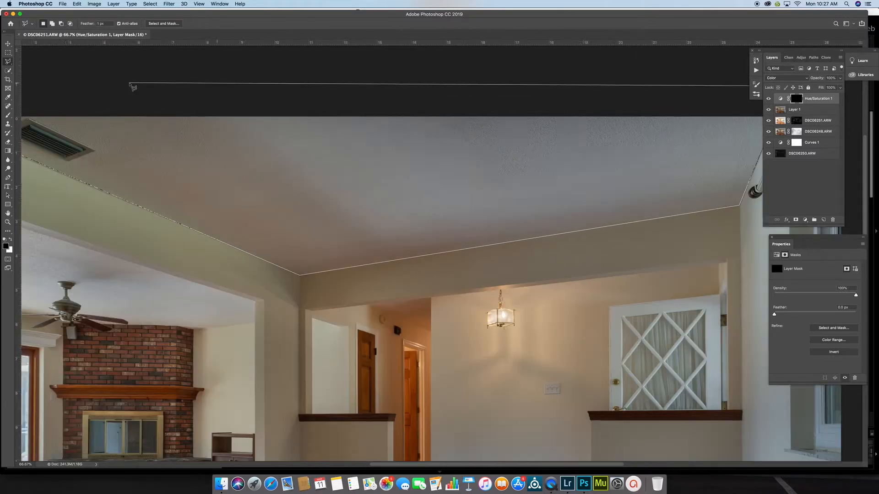
{"action": "left_click", "coordinate": [131, 83]}
{"action": "scroll", "coordinate": [64, 108], "scroll_direction": "left", "scroll_amount": 3}
{"action": "left_click", "coordinate": [109, 82]}
{"action": "double_click", "coordinate": [113, 108]}
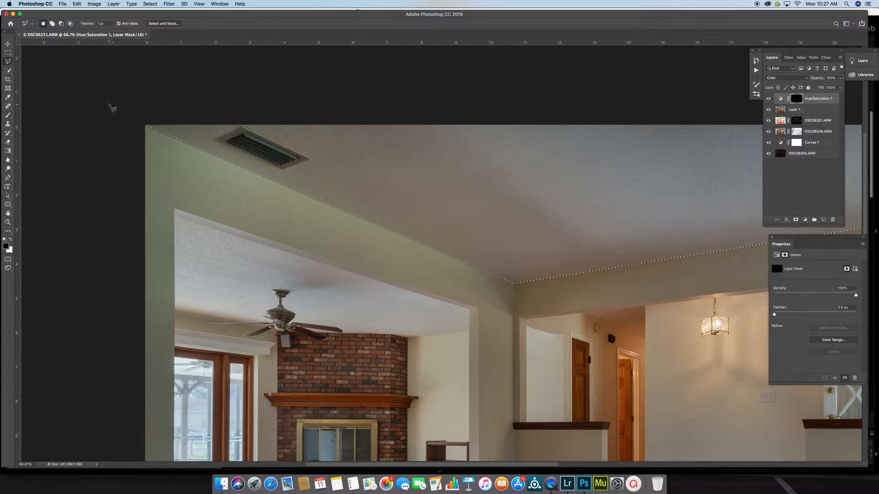
Add a straight-edged area along the ceiling's edge above the fireplace opening to the selection, from the beam corner to beyond the image
{"action": "key", "text": "shift"}
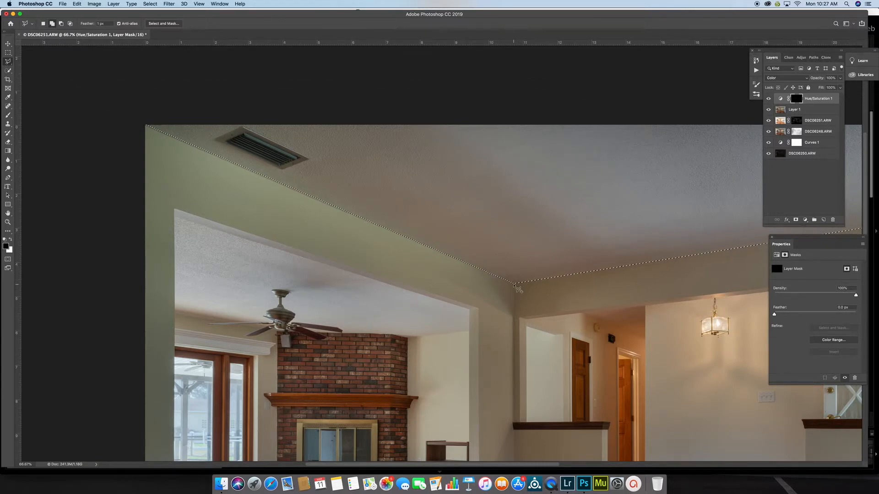
{"action": "left_click", "coordinate": [514, 284]}
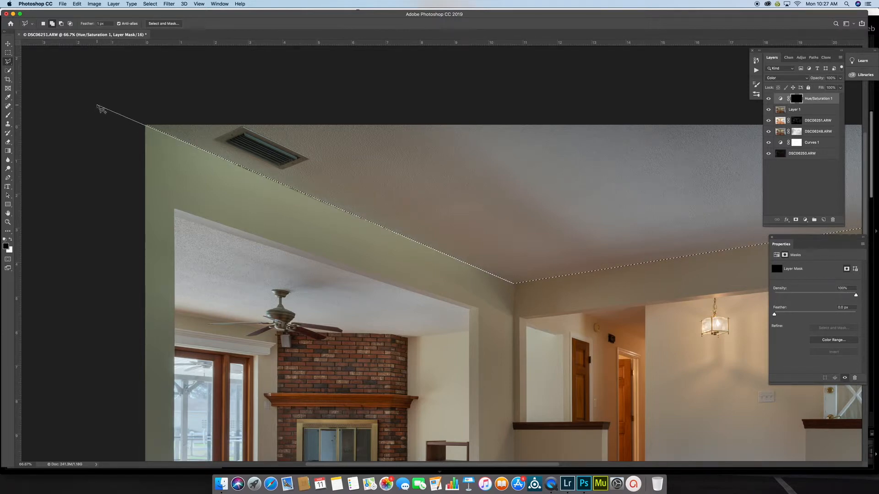
{"action": "left_click", "coordinate": [97, 105]}
{"action": "left_click", "coordinate": [483, 128]}
{"action": "left_click", "coordinate": [515, 284]}
Feather the ceiling selection
{"action": "key", "text": "shift+F6"}
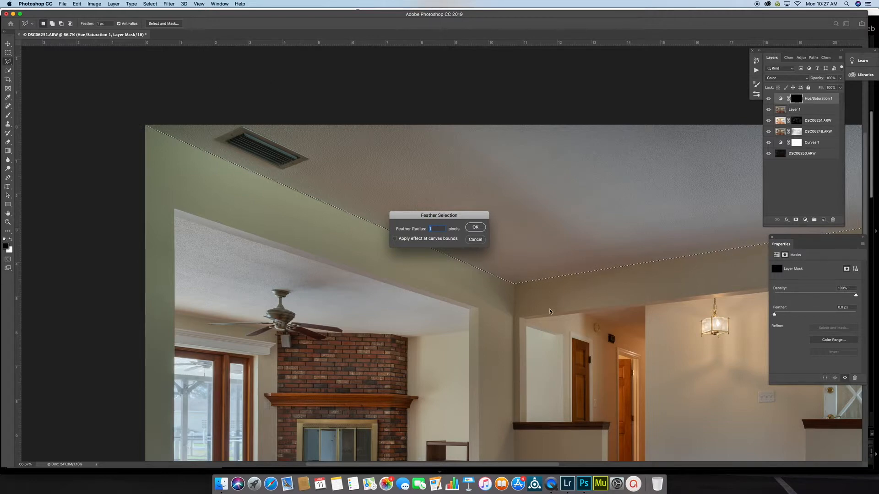
{"action": "key", "text": "Return"}
{"action": "left_click", "coordinate": [145, 2]}
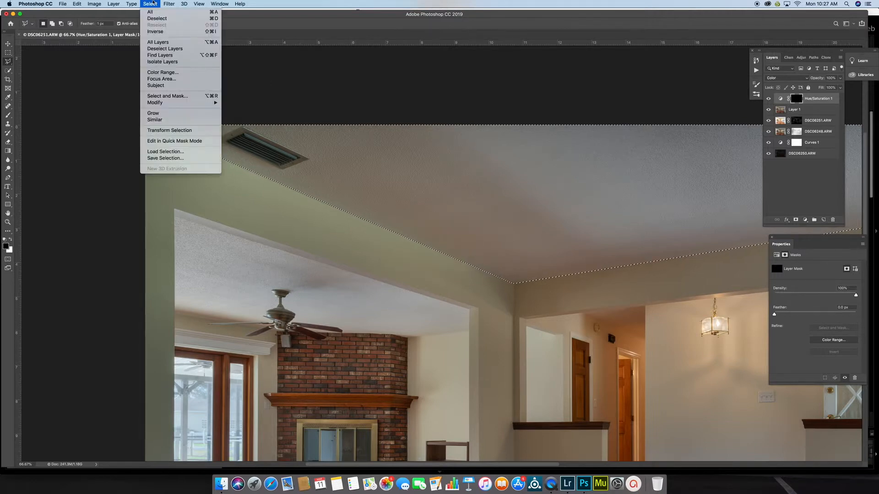
{"action": "mouse_move", "coordinate": [206, 103]}
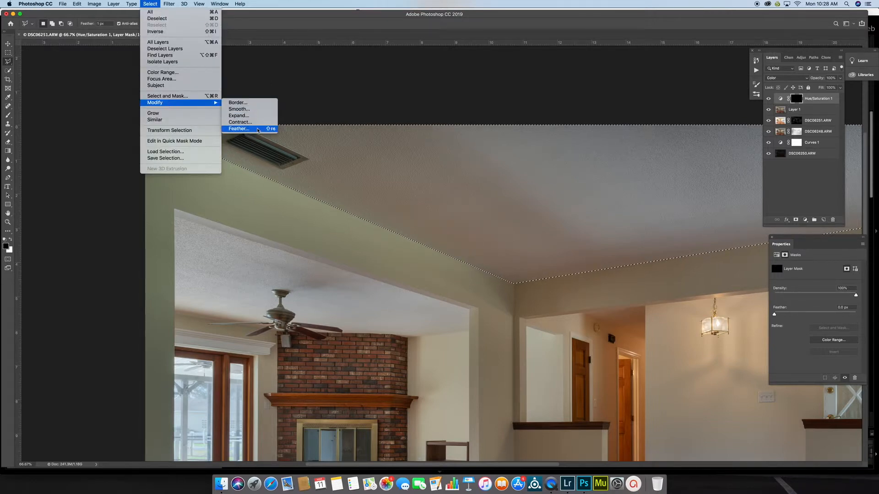
{"action": "left_click", "coordinate": [130, 3]}
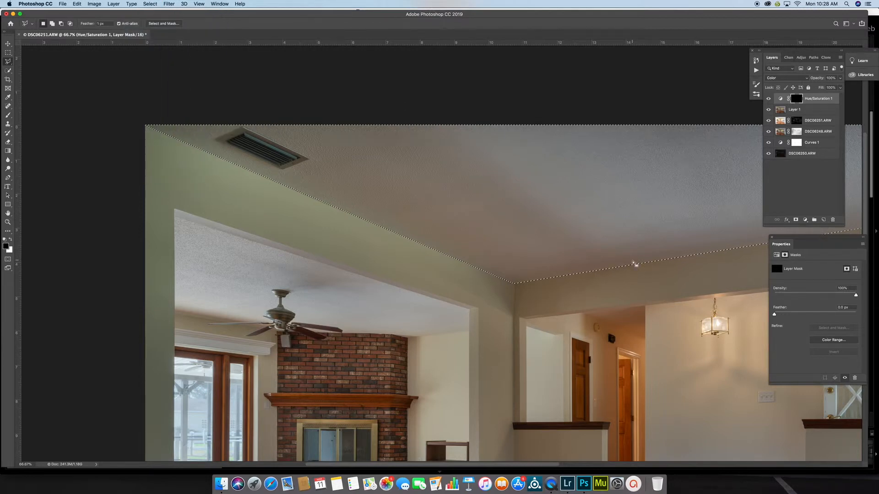
Paint the selected ceiling white on the Hue/Saturation 1 mask with a 2100 px brush at 33% flow, and deselect
{"action": "key", "text": "super+minus"}
{"action": "key", "text": "super+minus"}
{"action": "key", "text": "super+minus"}
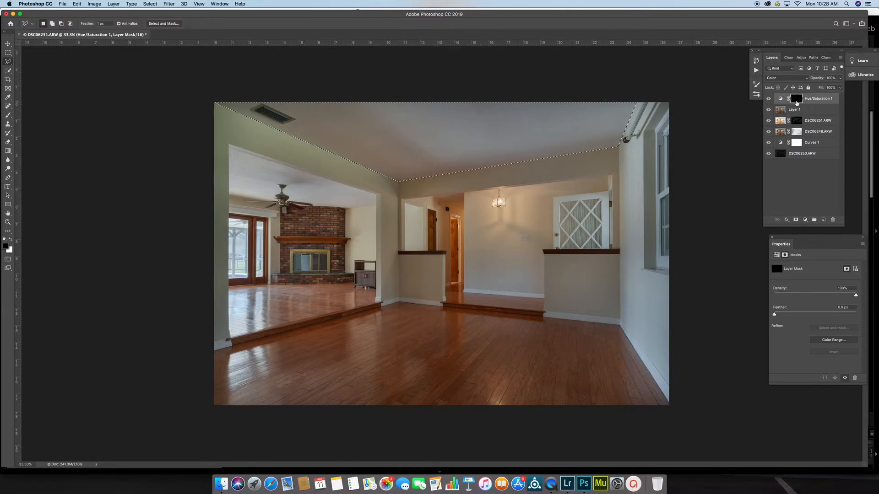
{"action": "left_click", "coordinate": [11, 239]}
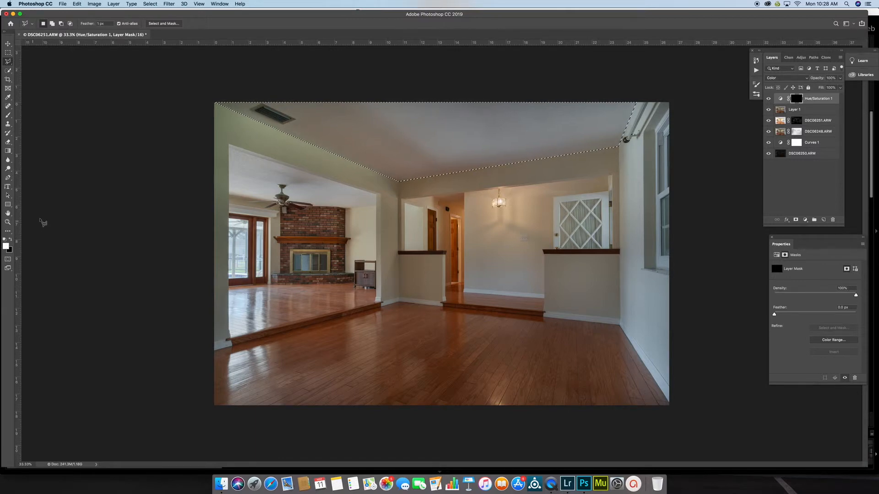
{"action": "key", "text": "b"}
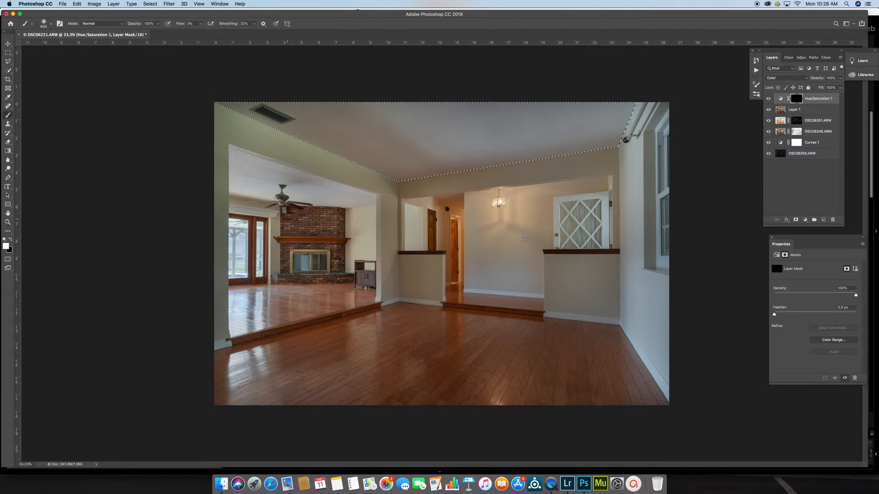
{"action": "left_click", "coordinate": [189, 23]}
{"action": "type", "text": "33"}
{"action": "key", "text": "Return"}
{"action": "key", "text": "]"}
{"action": "key", "text": "]"}
{"action": "key", "text": "]"}
{"action": "key", "text": "]"}
{"action": "key", "text": "]"}
{"action": "key", "text": "]"}
{"action": "key", "text": "]"}
{"action": "key", "text": "]"}
{"action": "key", "text": "]"}
{"action": "key", "text": "]"}
{"action": "key", "text": "]"}
{"action": "key", "text": "]"}
{"action": "key", "text": "]"}
{"action": "key", "text": "]"}
{"action": "key", "text": "]"}
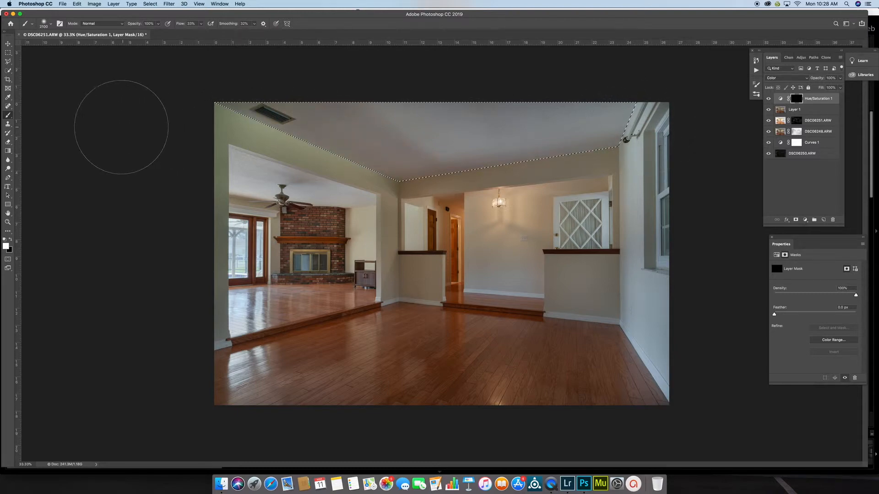
{"action": "mouse_move", "coordinate": [218, 112]}
{"action": "left_mouse_down"}
{"action": "mouse_move", "coordinate": [457, 147]}
{"action": "mouse_move", "coordinate": [702, 151]}
{"action": "left_mouse_up"}
{"action": "key", "text": "super+d"}
Lower the Hue/Saturation 1 layer's opacity to 73% and compare the ceiling with and without the adjustment
{"action": "left_click", "coordinate": [840, 78]}
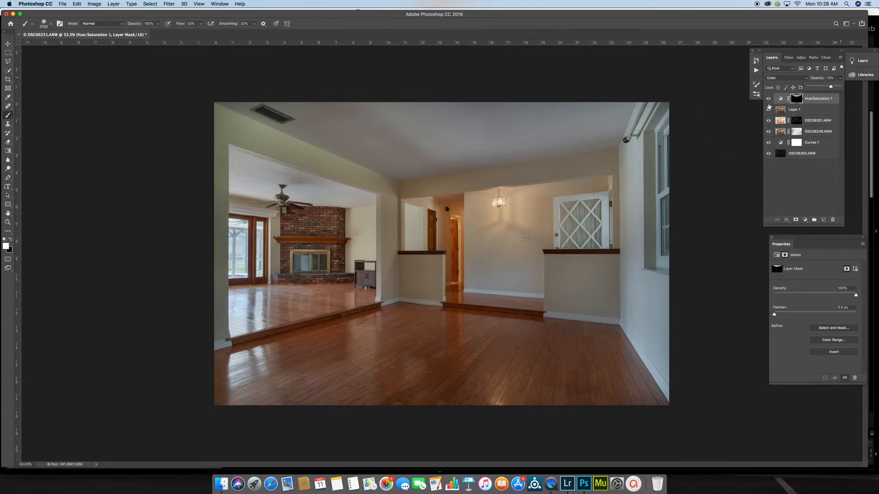
{"action": "left_click", "coordinate": [769, 100]}
Add a new empty layer above Hue/Saturation 1 and set its blend mode to Color
{"action": "left_click", "coordinate": [823, 221]}
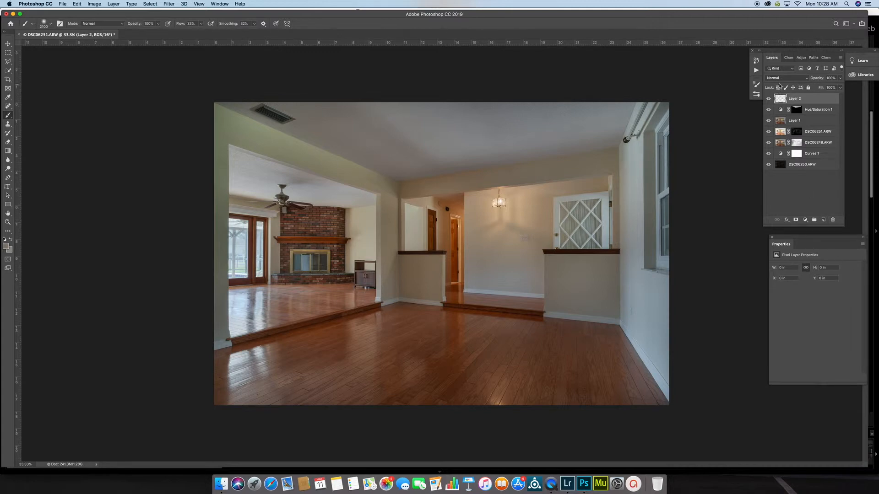
{"action": "left_click", "coordinate": [785, 79]}
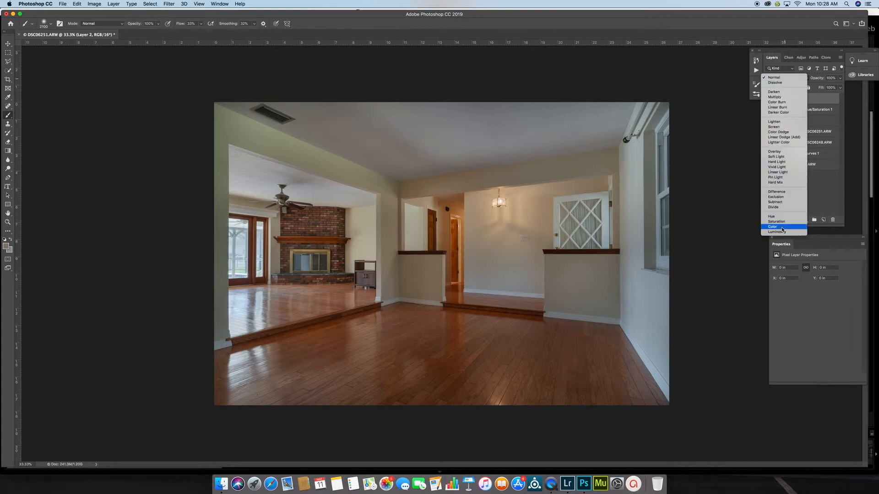
{"action": "left_click", "coordinate": [782, 228]}
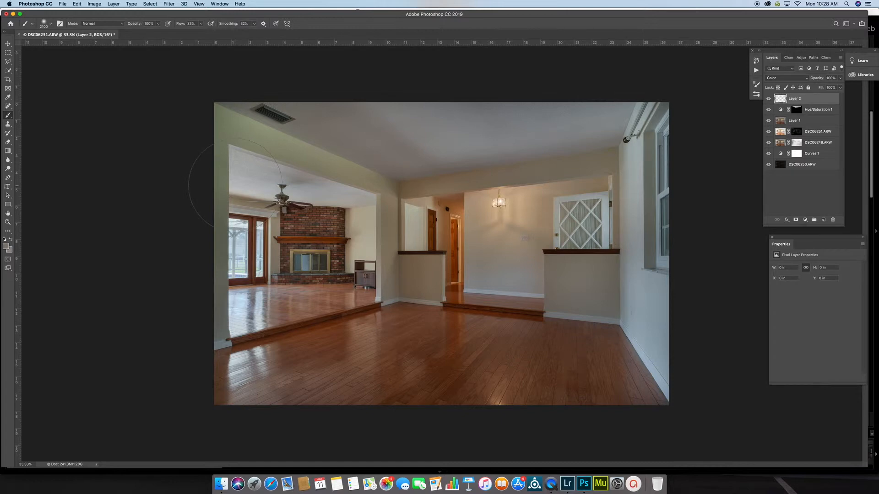
Examine the wood floors up close for color casts, from the raised steps to the window wall and the reflections near the fireplace room
{"action": "key", "text": "super+equal"}
{"action": "key", "text": "super+equal"}
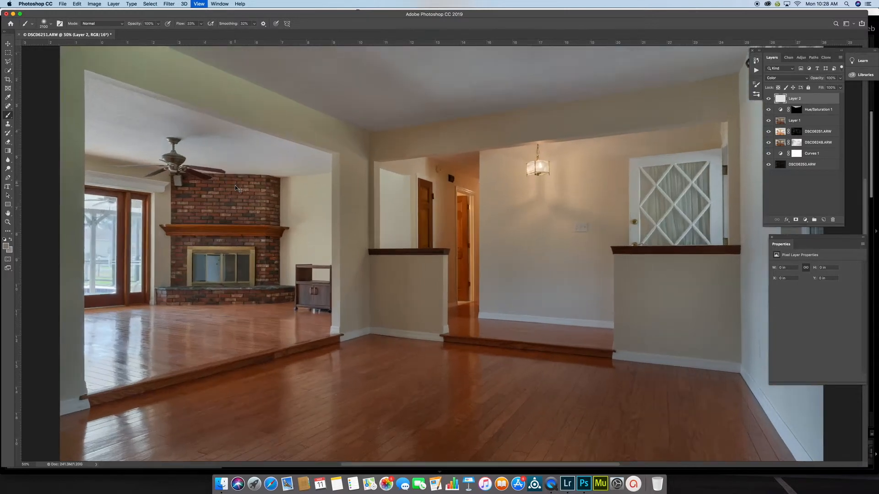
{"action": "scroll", "coordinate": [320, 321], "scroll_direction": "right", "scroll_amount": 3}
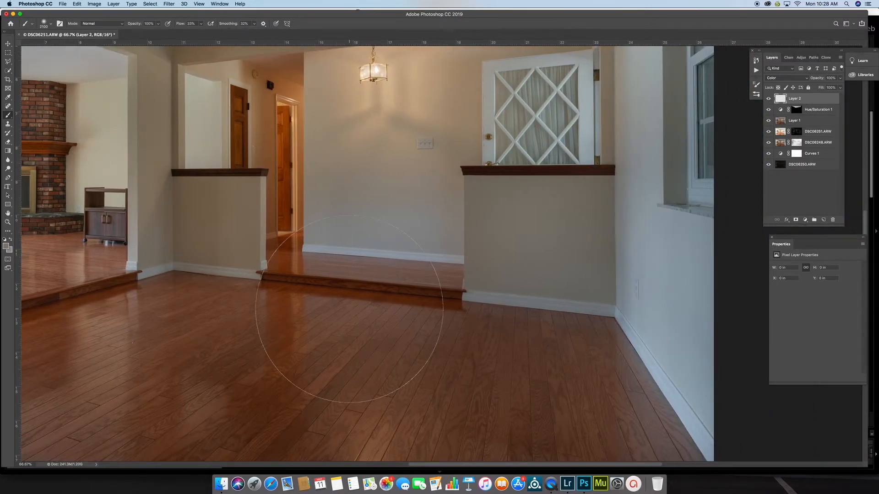
{"action": "key", "text": "super+equal"}
{"action": "scroll", "coordinate": [289, 287], "scroll_direction": "left", "scroll_amount": 9}
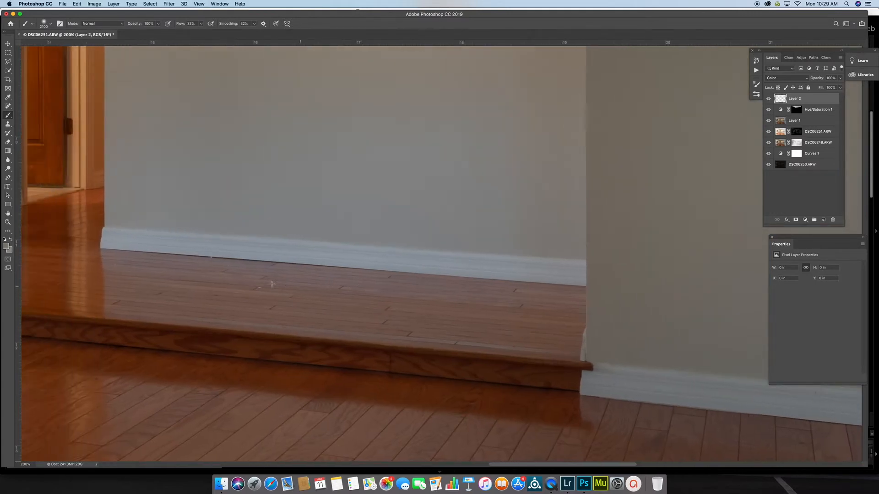
{"action": "scroll", "coordinate": [414, 272], "scroll_direction": "right", "scroll_amount": 10}
{"action": "scroll", "coordinate": [415, 273], "scroll_direction": "down", "scroll_amount": 5}
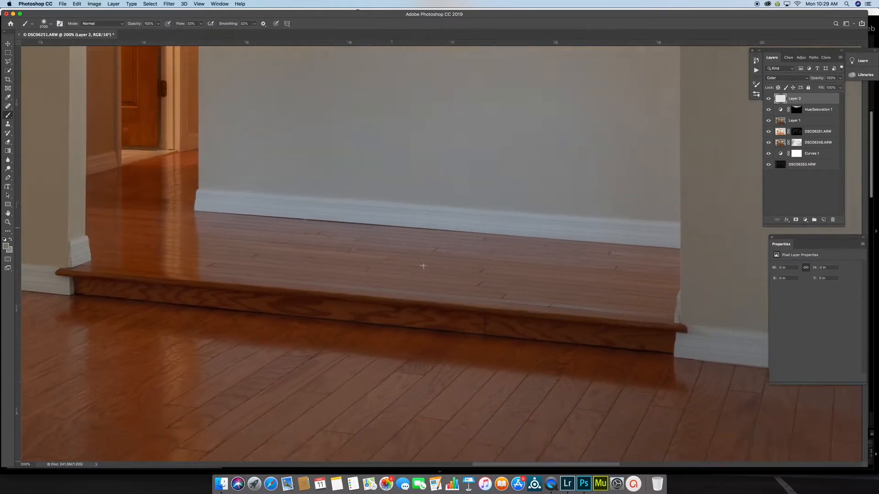
{"action": "scroll", "coordinate": [423, 265], "scroll_direction": "right", "scroll_amount": 4}
{"action": "scroll", "coordinate": [424, 266], "scroll_direction": "down", "scroll_amount": 5}
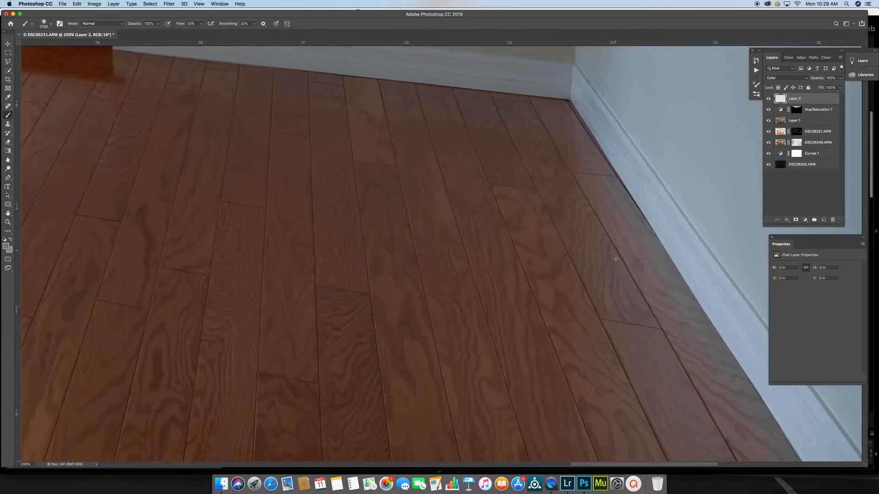
{"action": "key", "text": "super+minus"}
{"action": "key", "text": "super+minus"}
{"action": "scroll", "coordinate": [255, 284], "scroll_direction": "left", "scroll_amount": 10}
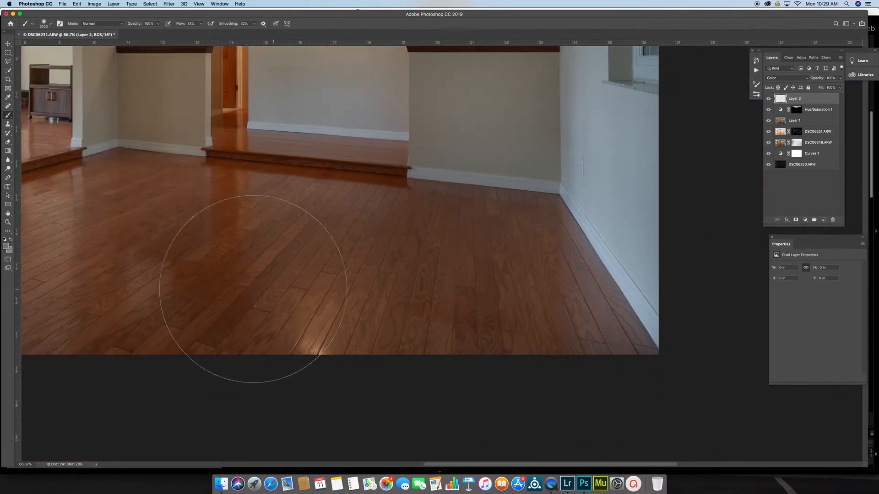
{"action": "scroll", "coordinate": [255, 287], "scroll_direction": "right", "scroll_amount": 8}
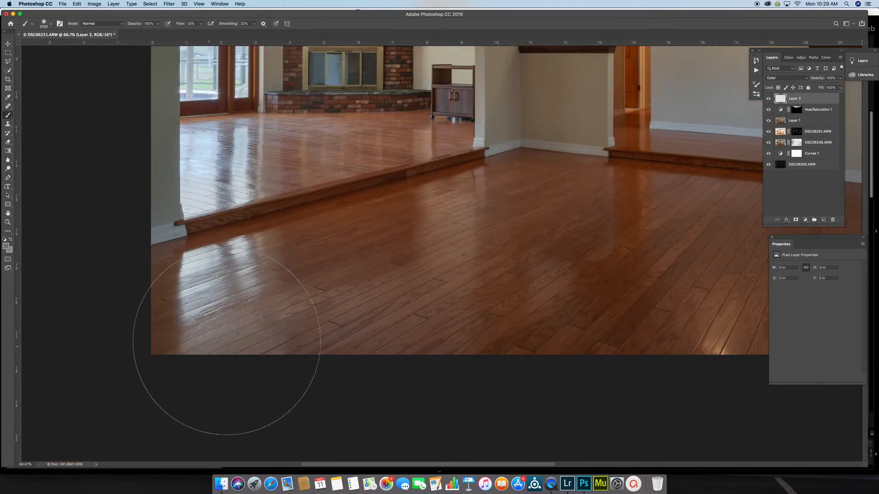
{"action": "key", "text": "super+plus"}
{"action": "scroll", "coordinate": [220, 337], "scroll_direction": "left", "scroll_amount": 10}
{"action": "scroll", "coordinate": [221, 338], "scroll_direction": "up", "scroll_amount": 4}
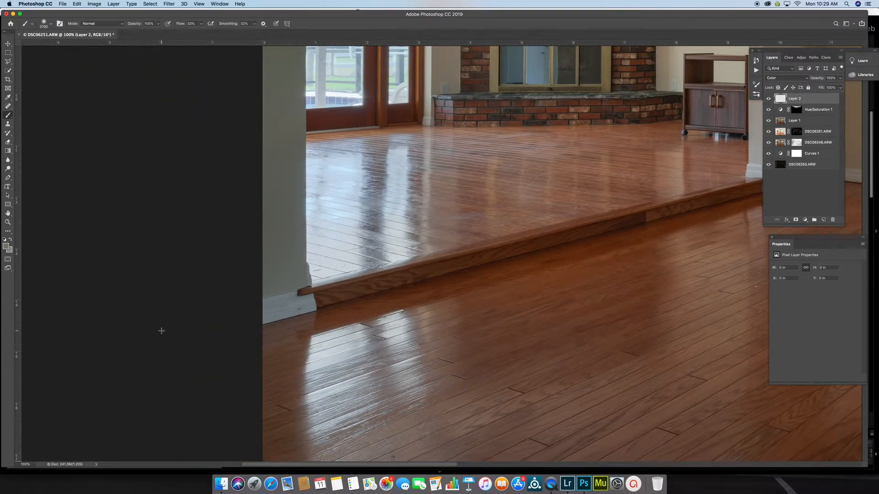
Select the raised fireplace-room floor and the adjoining part of the lower wood floor with the Polygonal Lasso
{"action": "left_click", "coordinate": [8, 61]}
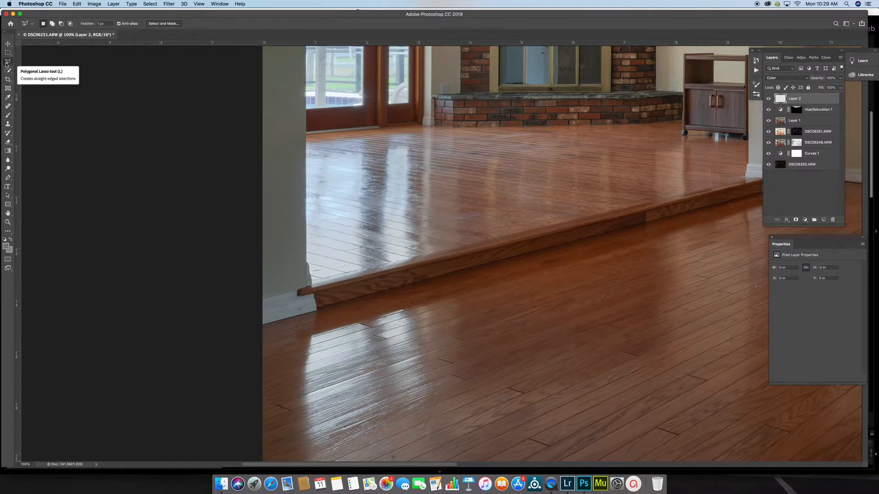
{"action": "scroll", "coordinate": [202, 84], "scroll_direction": "right", "scroll_amount": 5}
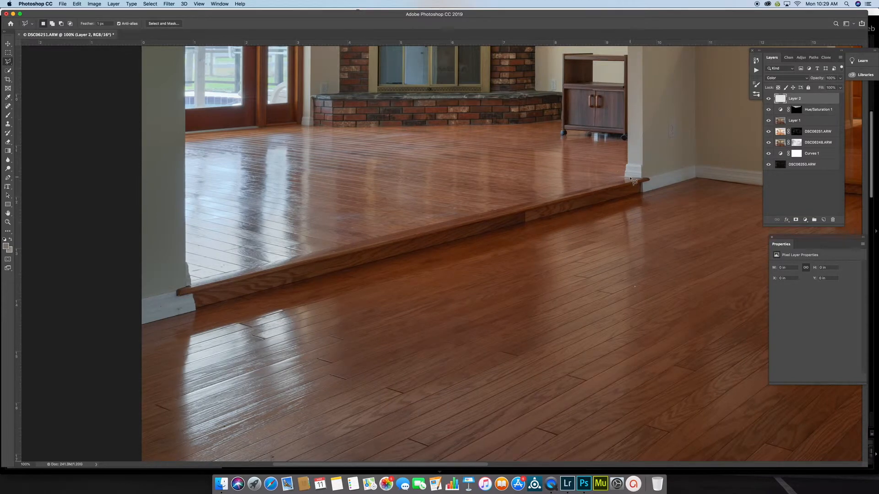
{"action": "left_click", "coordinate": [601, 176]}
{"action": "left_click", "coordinate": [493, 125]}
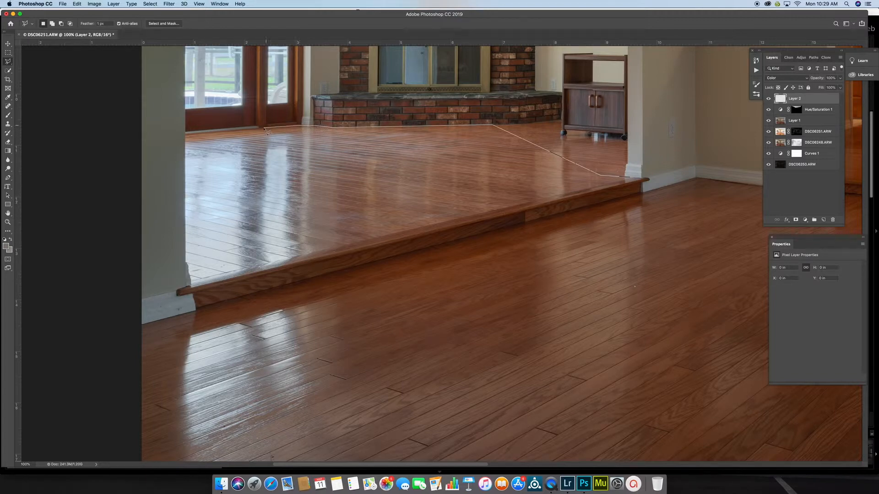
{"action": "left_click", "coordinate": [186, 135]}
{"action": "left_click", "coordinate": [162, 339]}
{"action": "scroll", "coordinate": [163, 341], "scroll_direction": "down", "scroll_amount": 5}
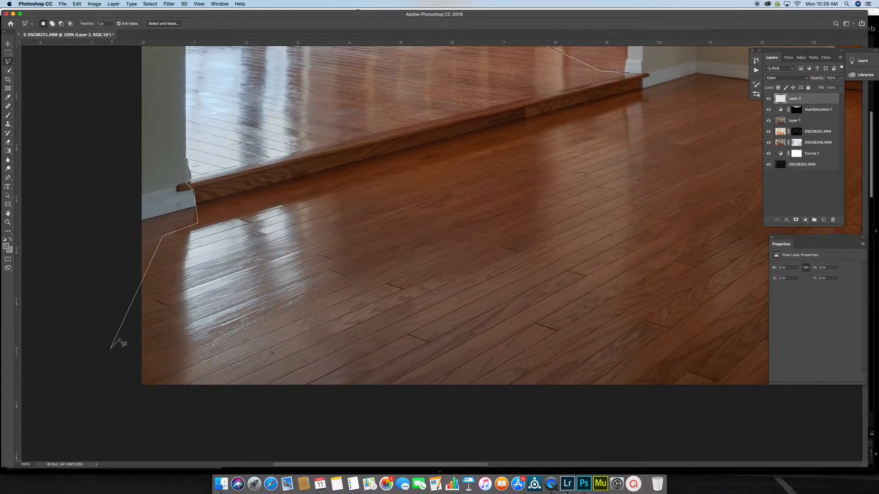
{"action": "left_click", "coordinate": [82, 407]}
{"action": "left_click", "coordinate": [553, 425]}
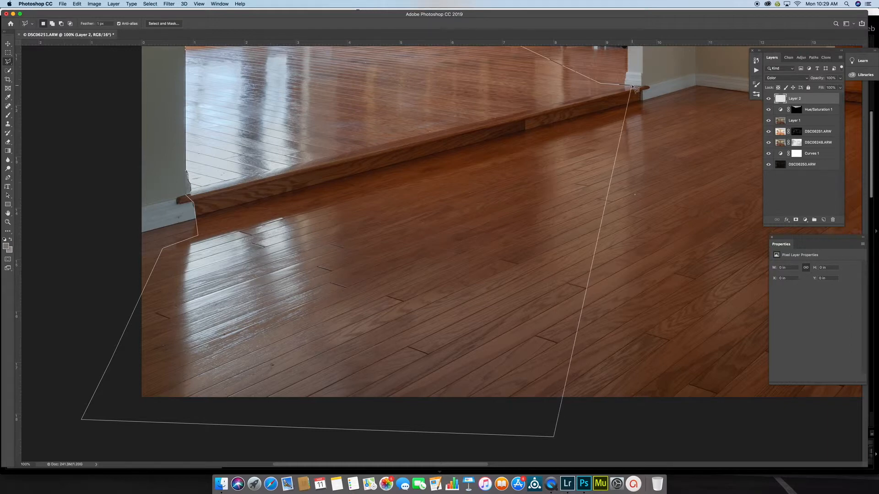
{"action": "left_click", "coordinate": [633, 87]}
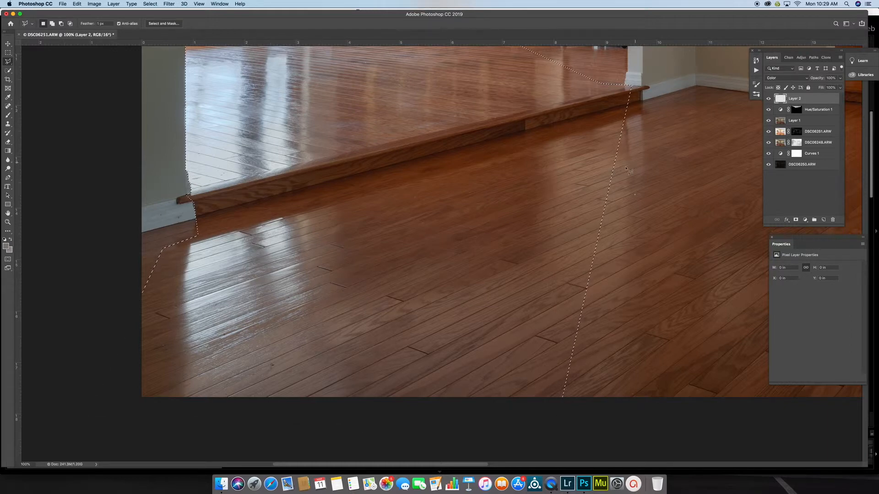
{"action": "scroll", "coordinate": [543, 196], "scroll_direction": "right", "scroll_amount": 20}
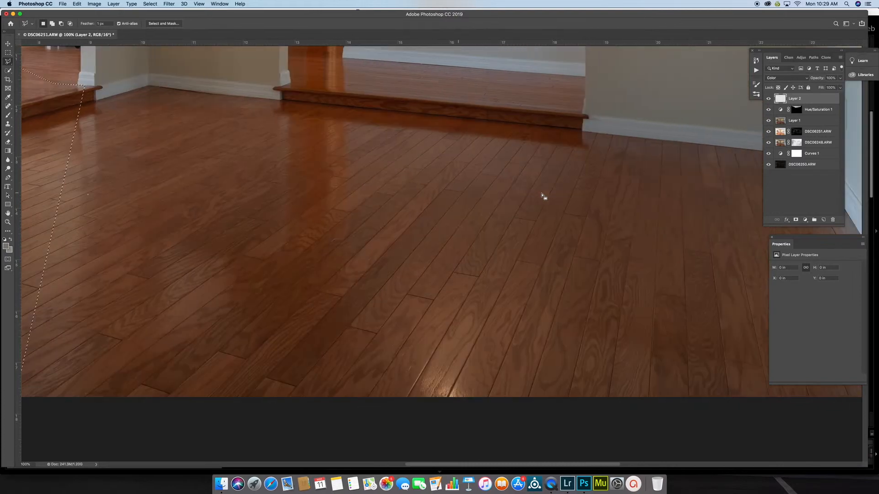
Add the lower wood floor beside the window wall to the selection with the Polygonal Lasso and feather the selection
{"action": "scroll", "coordinate": [543, 196], "scroll_direction": "right", "scroll_amount": 2}
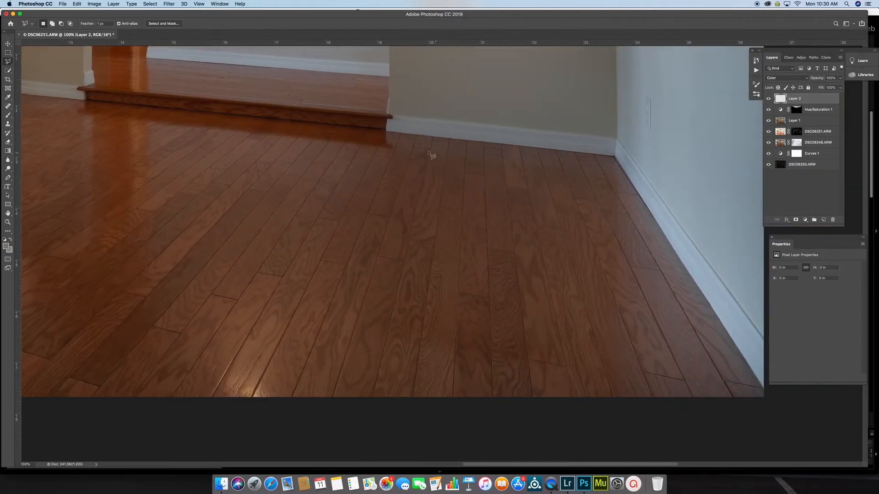
{"action": "left_click", "coordinate": [386, 131]}
{"action": "left_click", "coordinate": [614, 156]}
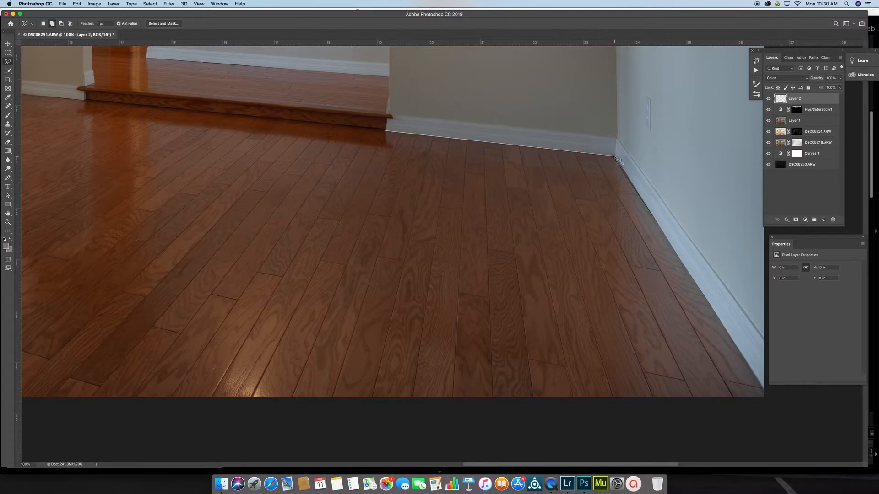
{"action": "left_click", "coordinate": [772, 403]}
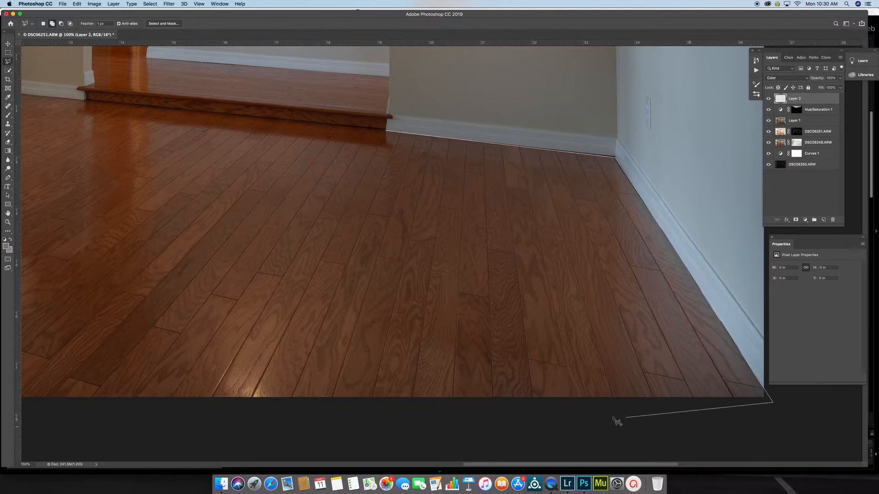
{"action": "left_click", "coordinate": [536, 414]}
{"action": "left_click", "coordinate": [387, 132]}
{"action": "key", "text": "shift+F6"}
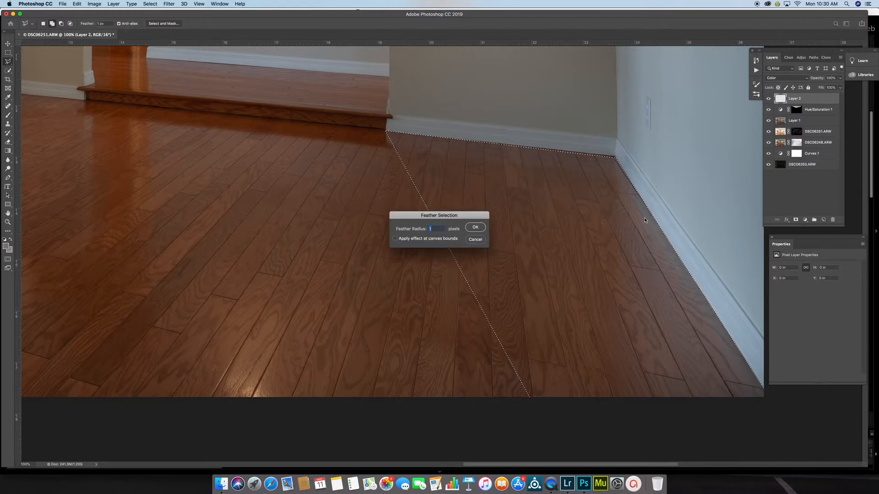
{"action": "key", "text": "Return"}
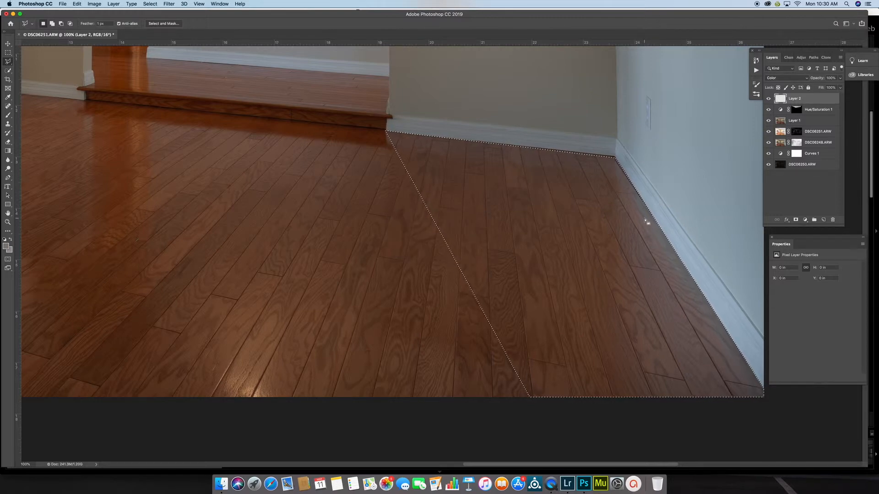
Set up the Brush tool with a smaller tip and 17% flow for painting the selected floor areas
{"action": "key", "text": "super+minus"}
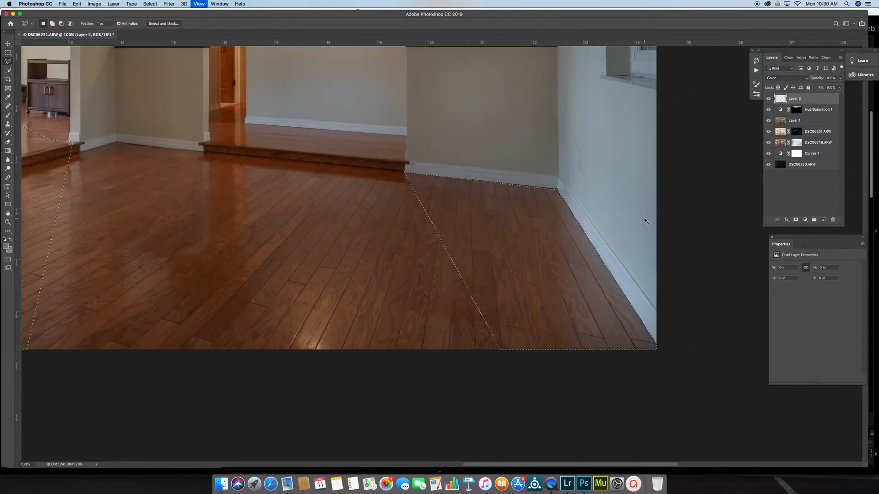
{"action": "scroll", "coordinate": [417, 270], "scroll_direction": "left", "scroll_amount": 5}
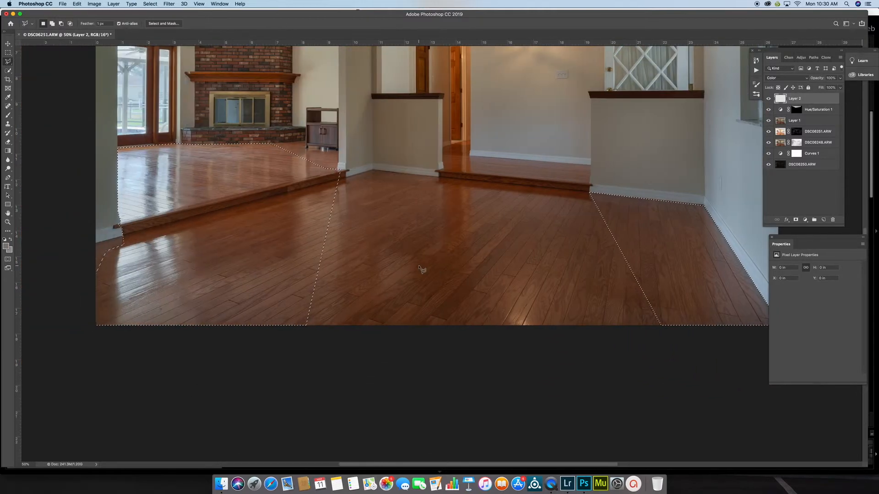
{"action": "key", "text": "b"}
{"action": "key", "text": "bracketleft"}
{"action": "key", "text": "bracketleft"}
{"action": "key", "text": "bracketleft"}
{"action": "key", "text": "bracketleft"}
{"action": "key", "text": "bracketleft"}
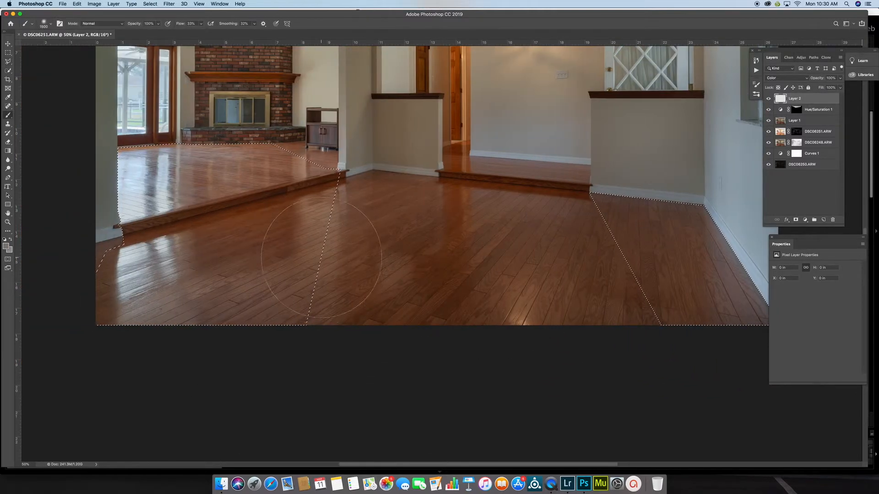
{"action": "left_click", "coordinate": [201, 23]}
{"action": "left_click_drag", "start_coordinate": [200, 32], "coordinate": [194, 33]}
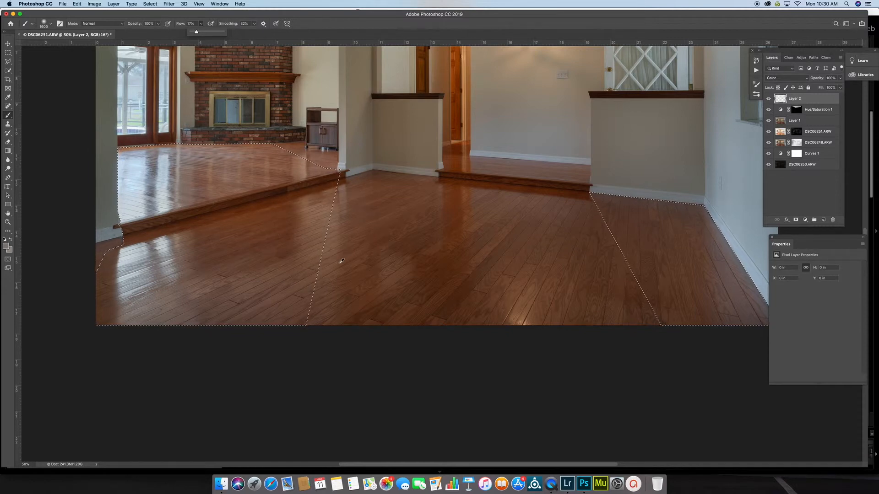
Sample the warm brown of the central floor and paint it on Layer 2 over the selected fireplace-side and window-side floor areas
{"action": "left_click", "coordinate": [360, 265], "text": "alt"}
{"action": "mouse_move", "coordinate": [369, 261]}
{"action": "left_mouse_down"}
{"action": "mouse_move", "coordinate": [250, 316]}
{"action": "mouse_move", "coordinate": [160, 285]}
{"action": "mouse_move", "coordinate": [98, 278]}
{"action": "mouse_move", "coordinate": [159, 270]}
{"action": "mouse_move", "coordinate": [144, 270]}
{"action": "mouse_move", "coordinate": [93, 318]}
{"action": "mouse_move", "coordinate": [184, 248]}
{"action": "mouse_move", "coordinate": [151, 180]}
{"action": "mouse_move", "coordinate": [130, 185]}
{"action": "mouse_move", "coordinate": [150, 174]}
{"action": "mouse_move", "coordinate": [239, 165]}
{"action": "mouse_move", "coordinate": [201, 165]}
{"action": "left_mouse_up"}
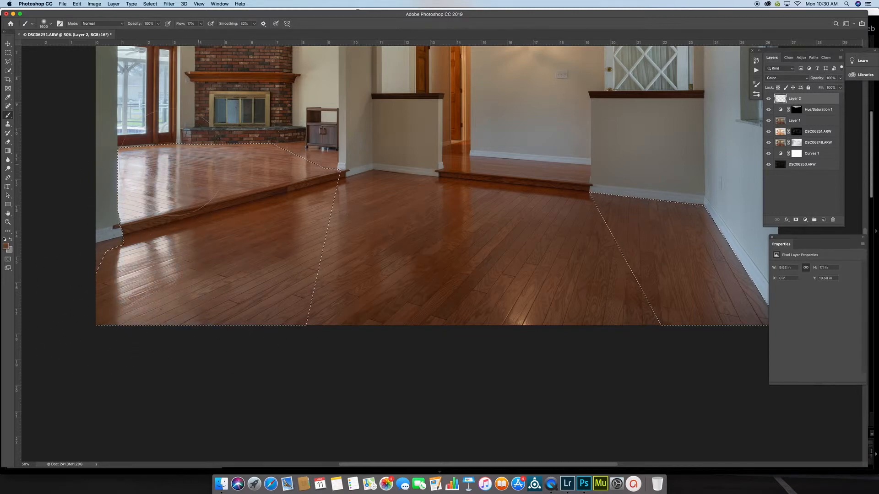
{"action": "left_click_drag", "start_coordinate": [144, 161], "coordinate": [202, 159]}
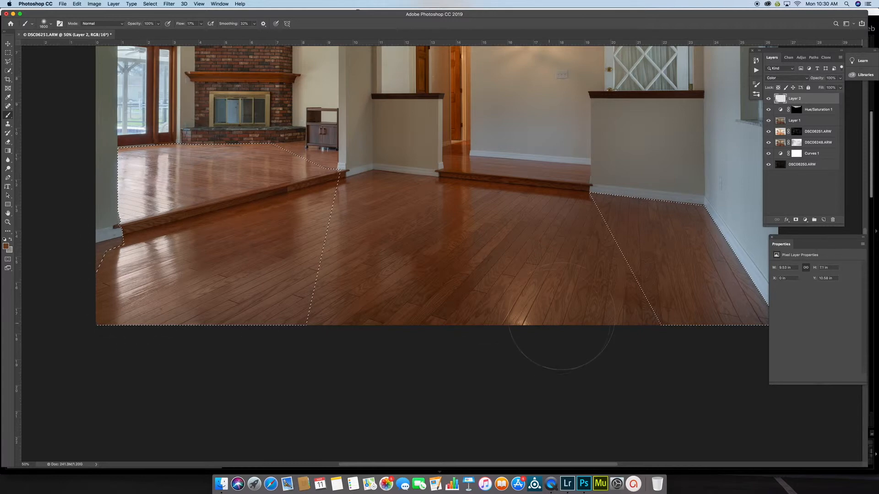
{"action": "scroll", "coordinate": [569, 324], "scroll_direction": "right", "scroll_amount": 5}
{"action": "mouse_move", "coordinate": [556, 221]}
{"action": "left_mouse_down"}
{"action": "mouse_move", "coordinate": [471, 206]}
{"action": "mouse_move", "coordinate": [618, 314]}
{"action": "mouse_move", "coordinate": [466, 216]}
{"action": "mouse_move", "coordinate": [453, 271]}
{"action": "left_mouse_up"}
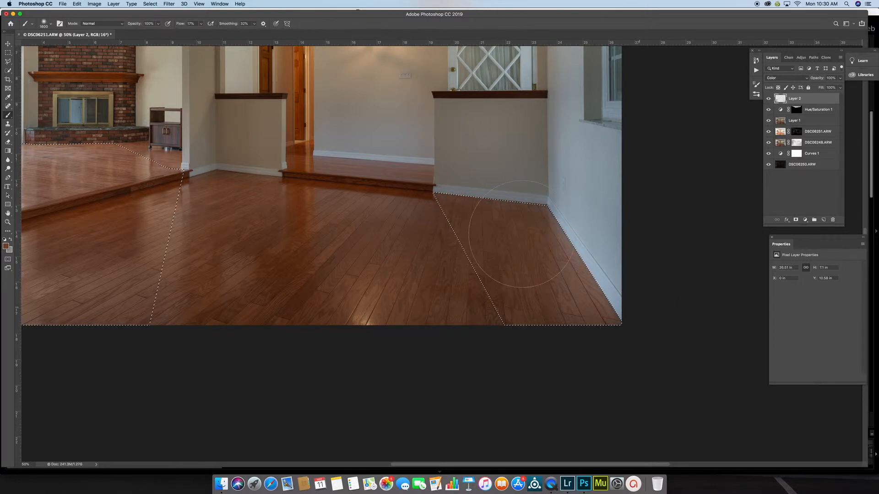
Hide the selection outline and compare the wood floors with and without Layer 2
{"action": "scroll", "coordinate": [289, 193], "scroll_direction": "left", "scroll_amount": 8}
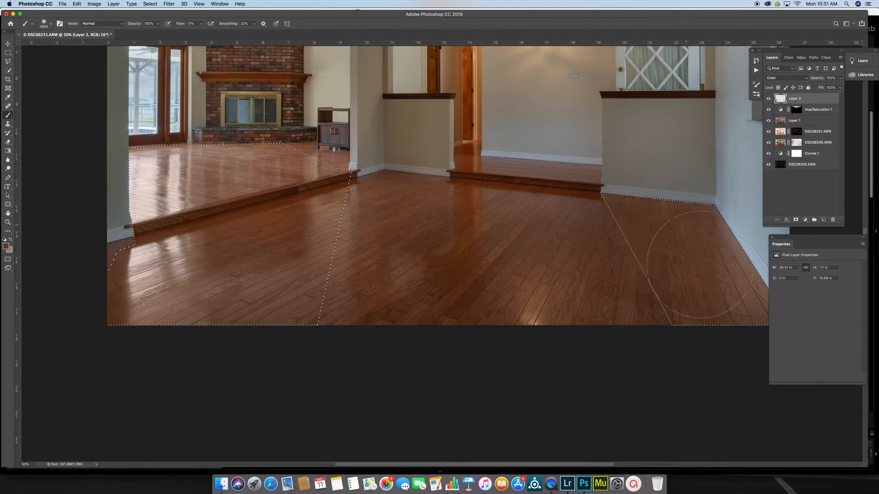
{"action": "scroll", "coordinate": [697, 247], "scroll_direction": "right", "scroll_amount": 3}
{"action": "key", "text": "super+h"}
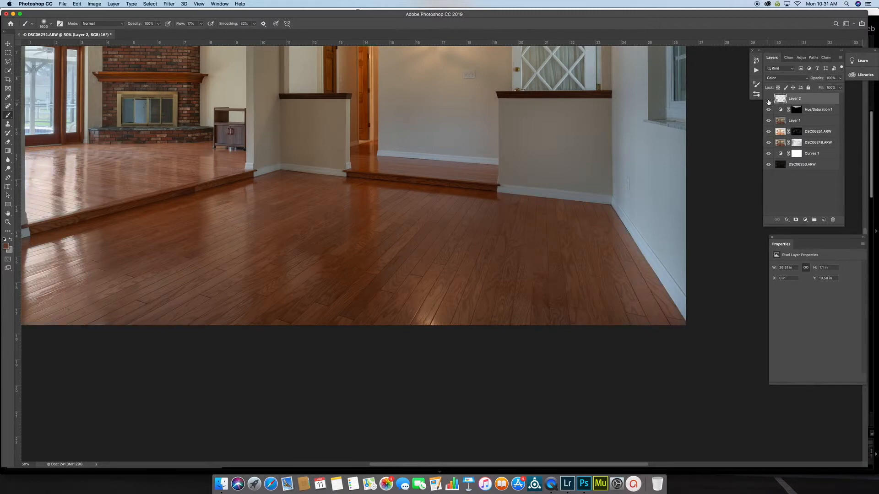
{"action": "left_click", "coordinate": [768, 99]}
Apply the Add Noise filter with uniform distribution to the painted color on Layer 2
{"action": "left_click", "coordinate": [173, 2]}
{"action": "mouse_move", "coordinate": [206, 106]}
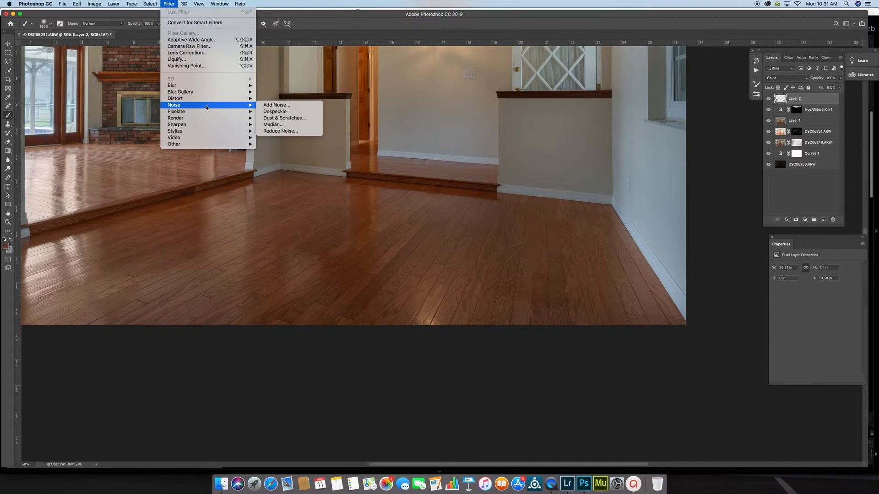
{"action": "left_click", "coordinate": [268, 105]}
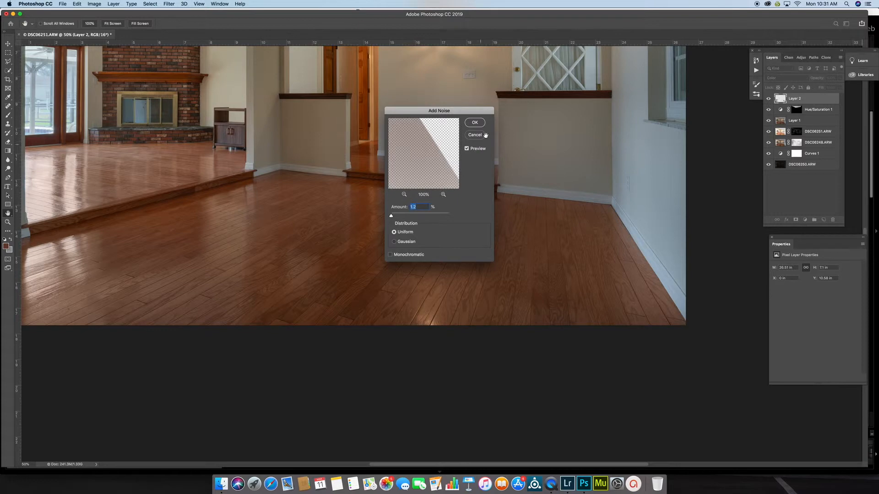
{"action": "left_click", "coordinate": [475, 123]}
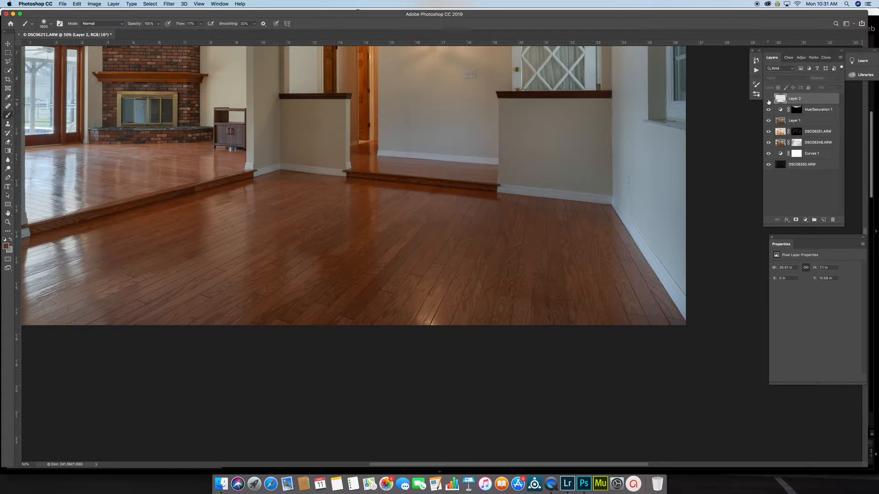
Lower Layer 2's opacity to 77% and compare the floors with and without the painted color
{"action": "left_click", "coordinate": [840, 79]}
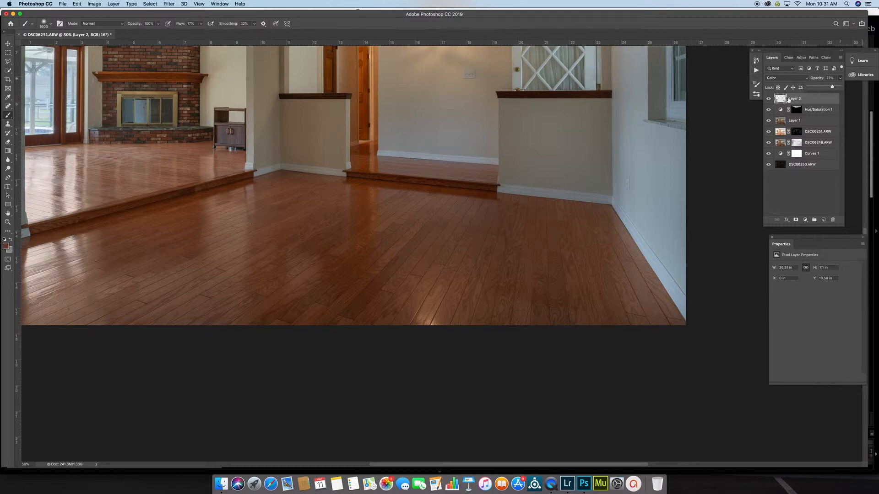
{"action": "left_click", "coordinate": [769, 100]}
{"action": "left_click", "coordinate": [768, 100]}
{"action": "scroll", "coordinate": [403, 245], "scroll_direction": "left", "scroll_amount": 5}
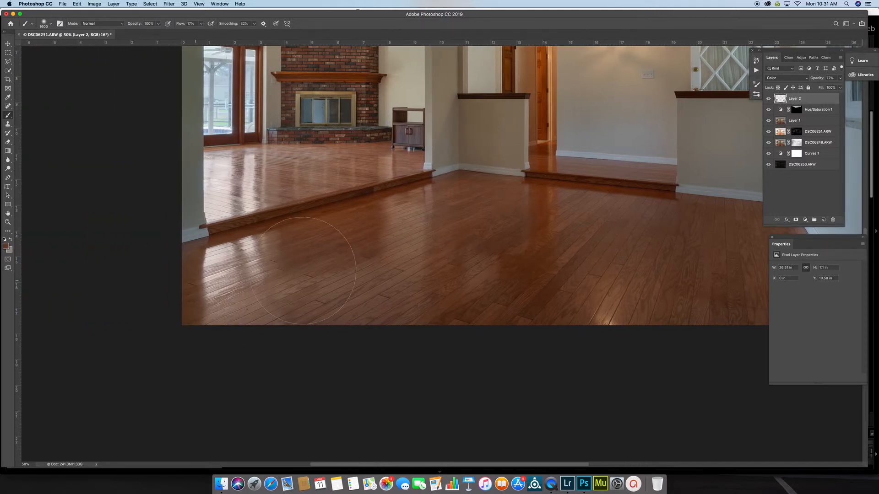
{"action": "left_click", "coordinate": [768, 100]}
{"action": "scroll", "coordinate": [200, 207], "scroll_direction": "up", "scroll_amount": 5}
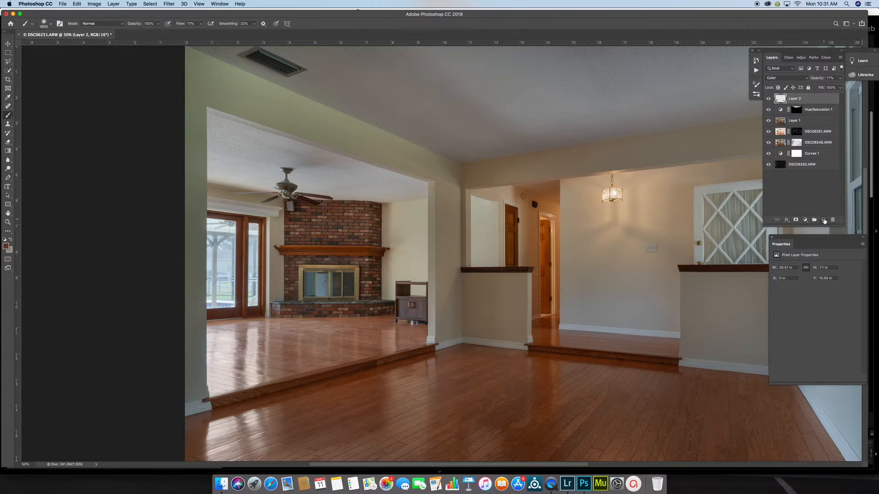
Add a new empty layer above Layer 2 and set its blend mode to Color
{"action": "left_click", "coordinate": [824, 220]}
{"action": "left_click", "coordinate": [808, 81]}
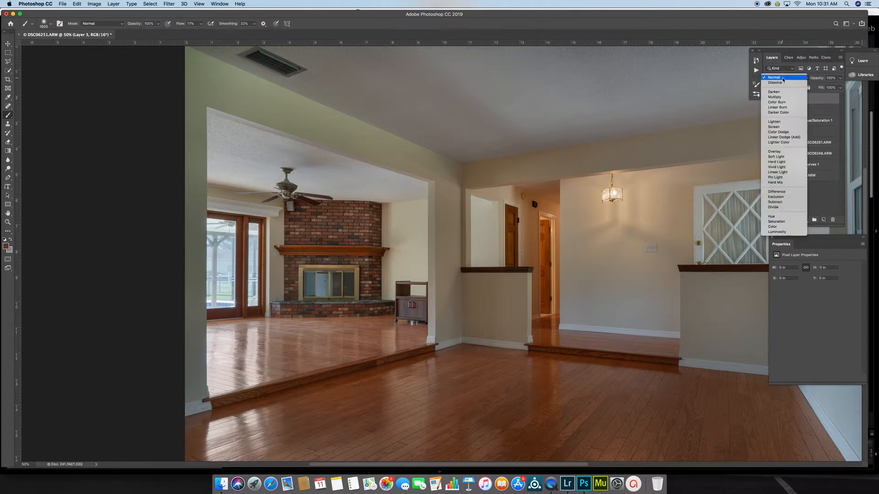
{"action": "left_click", "coordinate": [773, 226]}
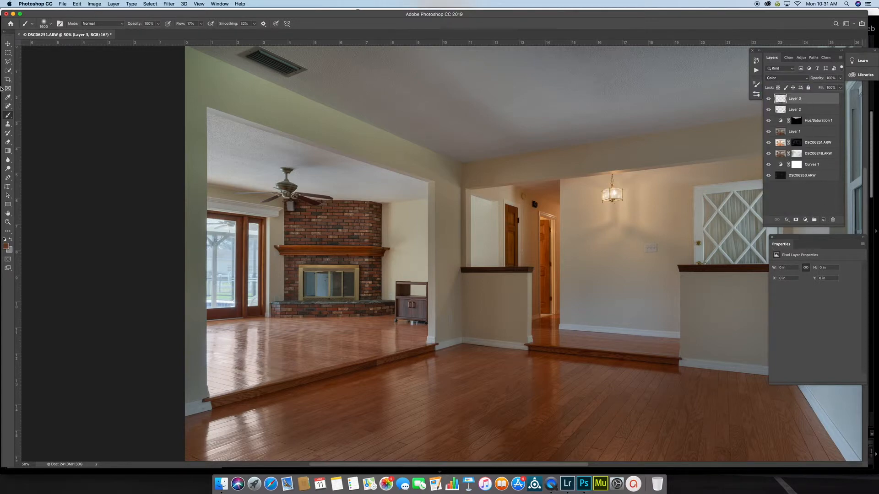
Select the green-tinted wall and header around the fireplace-room opening with the Polygonal Lasso, from the baseboard up to the ceiling corner
{"action": "left_click", "coordinate": [8, 62]}
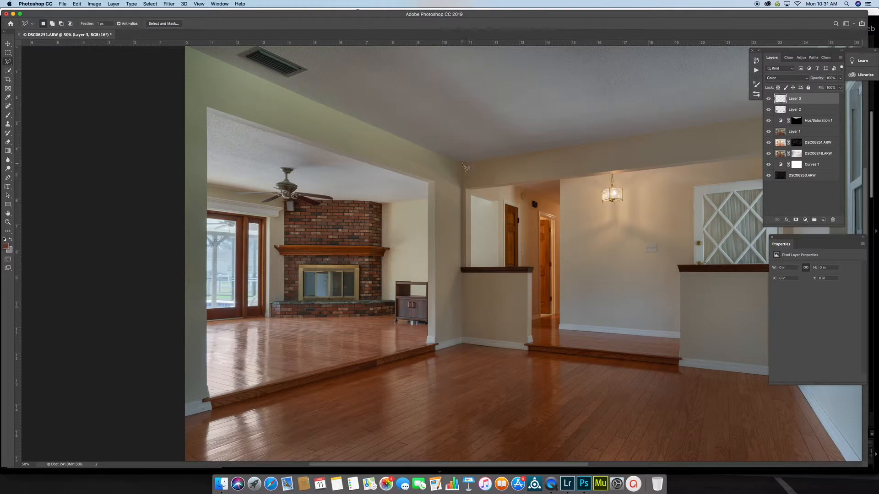
{"action": "left_click", "coordinate": [462, 164]}
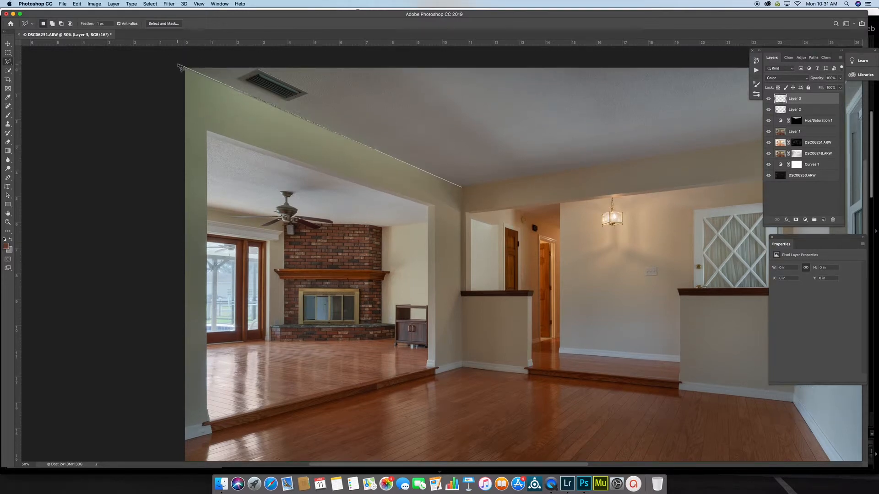
{"action": "scroll", "coordinate": [180, 68], "scroll_direction": "up", "scroll_amount": 3}
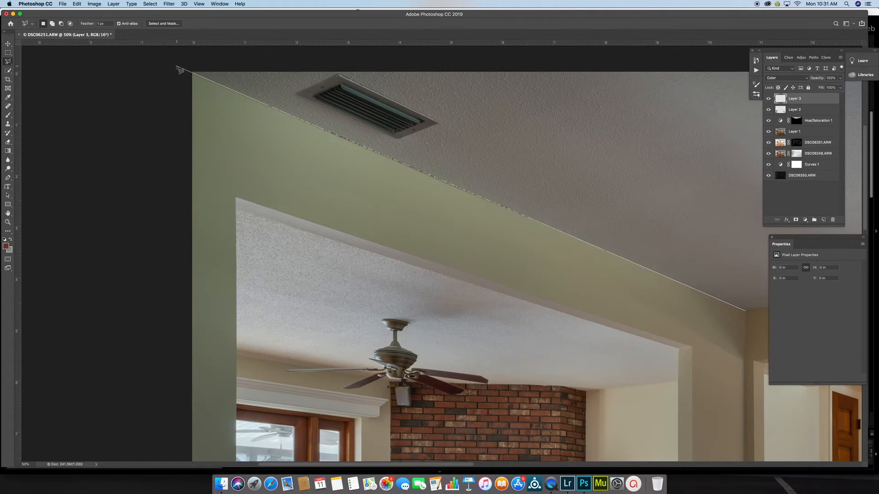
{"action": "scroll", "coordinate": [161, 196], "scroll_direction": "down", "scroll_amount": 10}
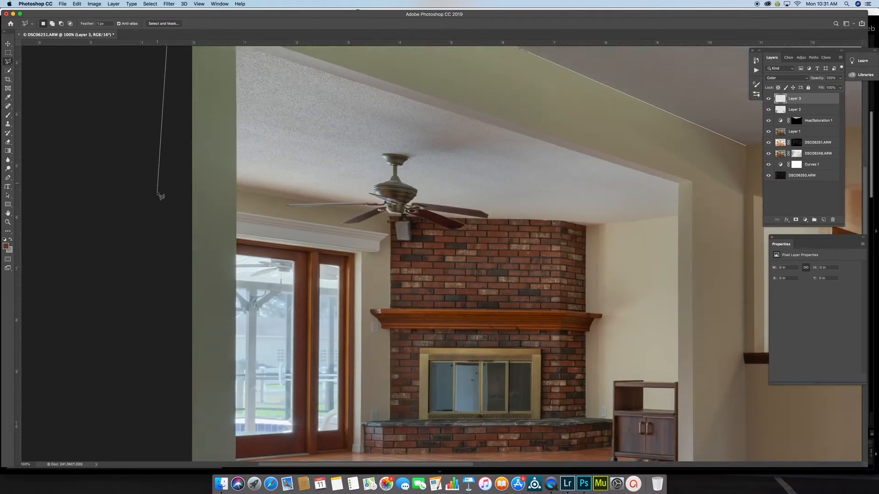
{"action": "scroll", "coordinate": [160, 195], "scroll_direction": "down", "scroll_amount": 5}
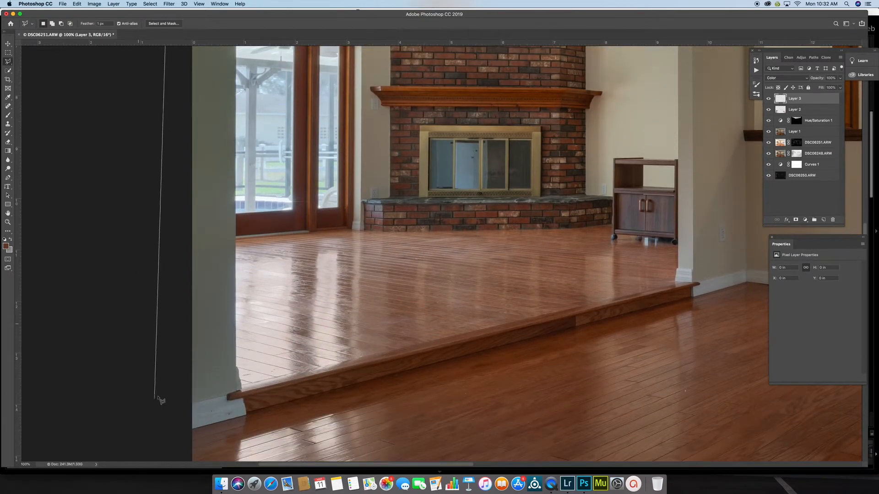
{"action": "left_click", "coordinate": [171, 405]}
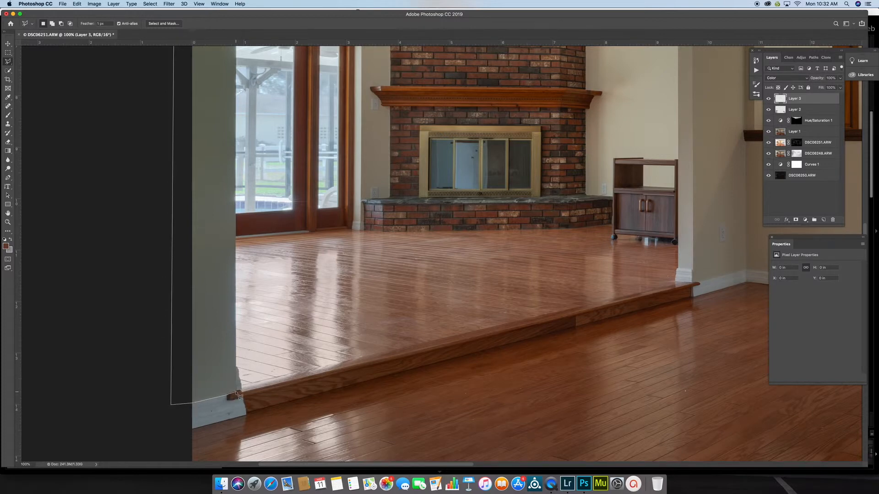
{"action": "left_click", "coordinate": [238, 393]}
{"action": "scroll", "coordinate": [240, 297], "scroll_direction": "up", "scroll_amount": 9}
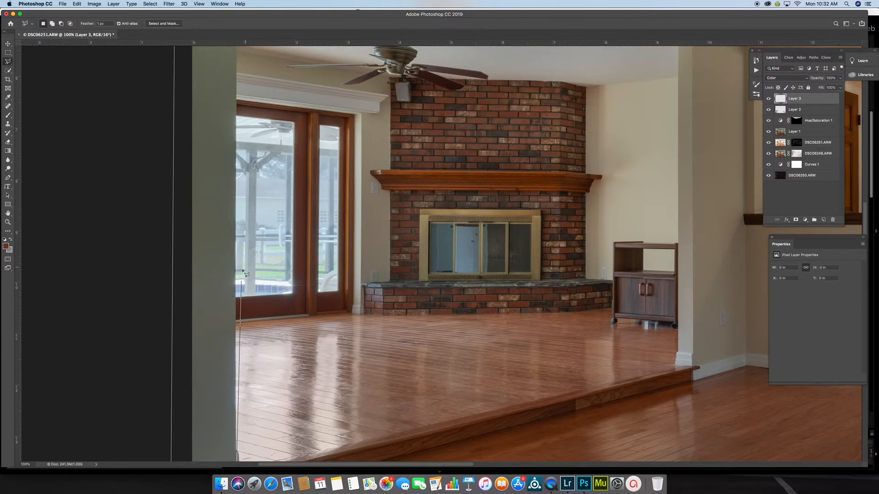
{"action": "scroll", "coordinate": [238, 220], "scroll_direction": "left", "scroll_amount": 2}
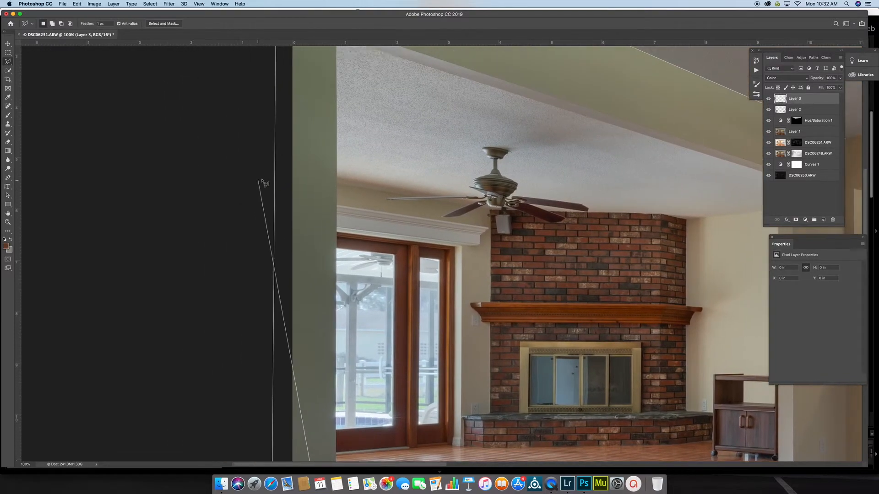
{"action": "scroll", "coordinate": [265, 183], "scroll_direction": "up", "scroll_amount": 3}
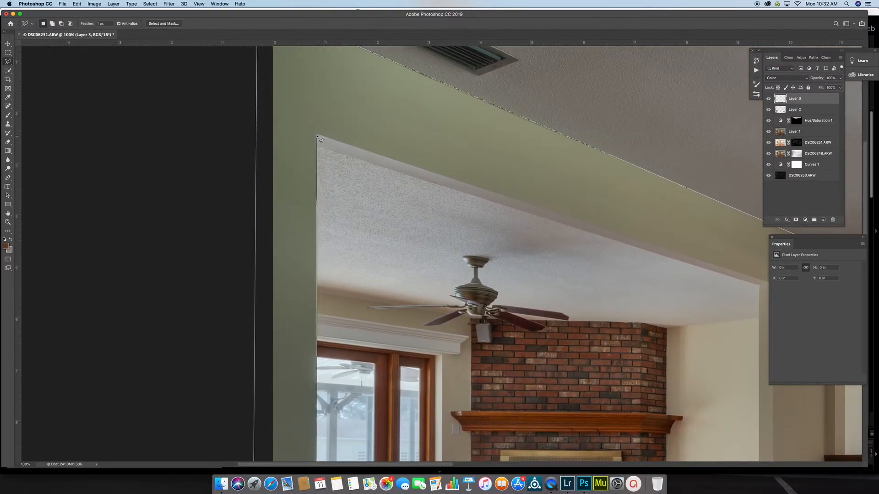
{"action": "left_click", "coordinate": [316, 136]}
{"action": "scroll", "coordinate": [458, 210], "scroll_direction": "right", "scroll_amount": 6}
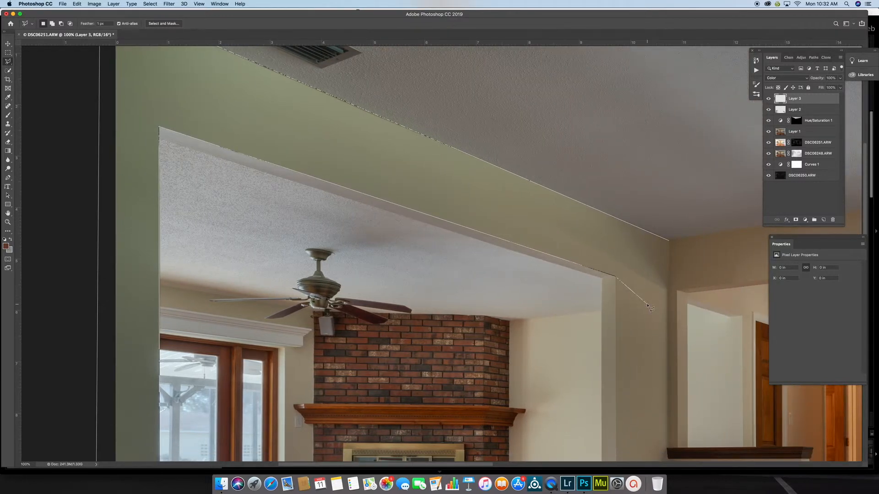
{"action": "scroll", "coordinate": [670, 245], "scroll_direction": "right", "scroll_amount": 15}
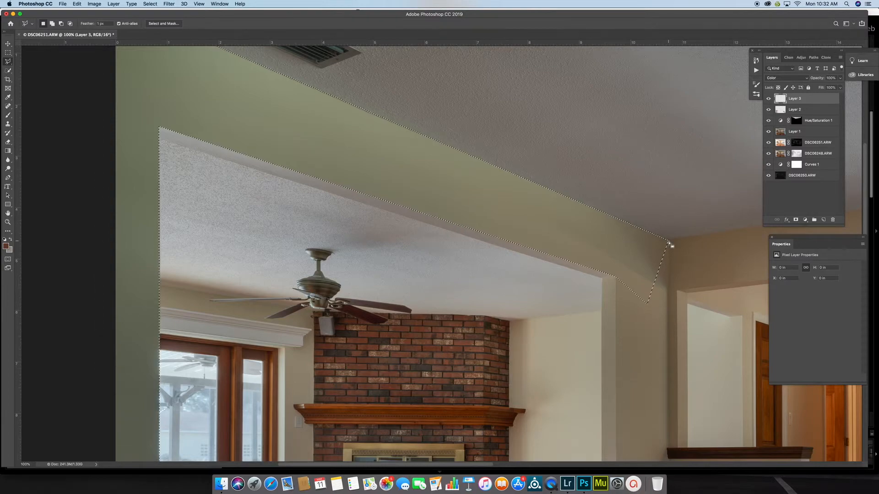
Feather the edges of the selection covering the green-tinted wall and header
{"action": "scroll", "coordinate": [670, 244], "scroll_direction": "right", "scroll_amount": 20}
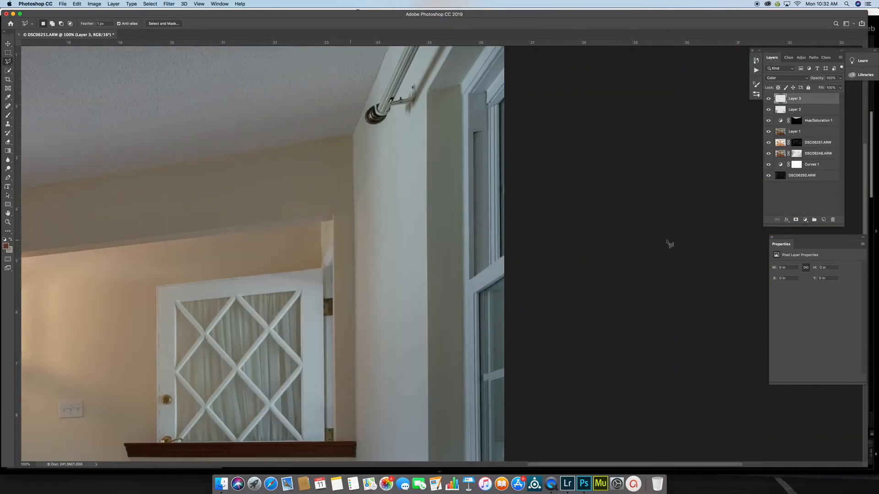
{"action": "scroll", "coordinate": [670, 244], "scroll_direction": "left", "scroll_amount": 8}
{"action": "scroll", "coordinate": [669, 244], "scroll_direction": "down", "scroll_amount": 10}
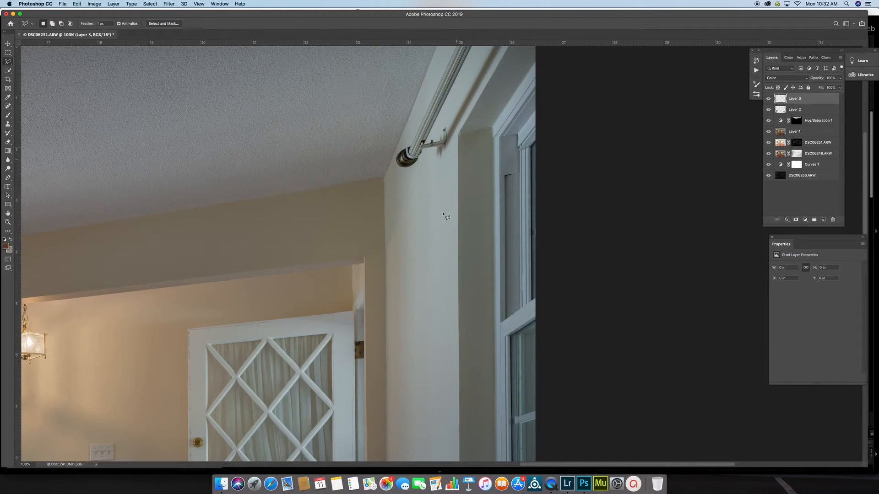
{"action": "scroll", "coordinate": [446, 215], "scroll_direction": "left", "scroll_amount": 20}
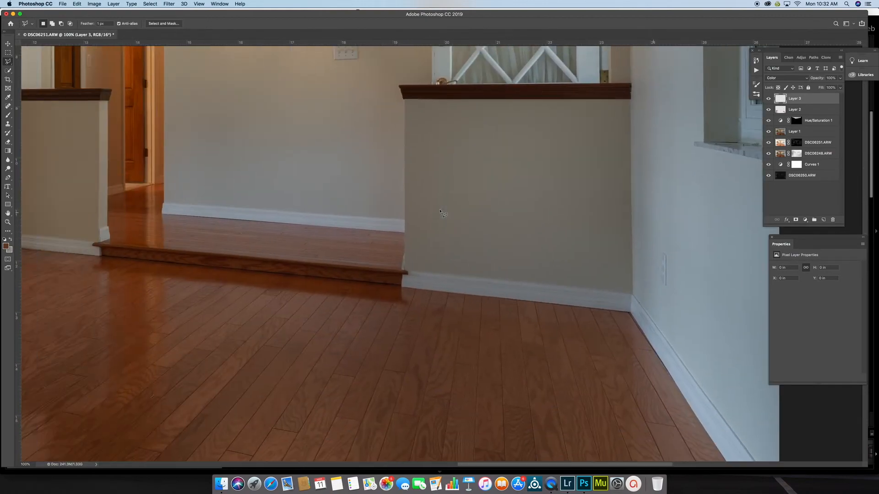
{"action": "scroll", "coordinate": [443, 213], "scroll_direction": "up", "scroll_amount": 5}
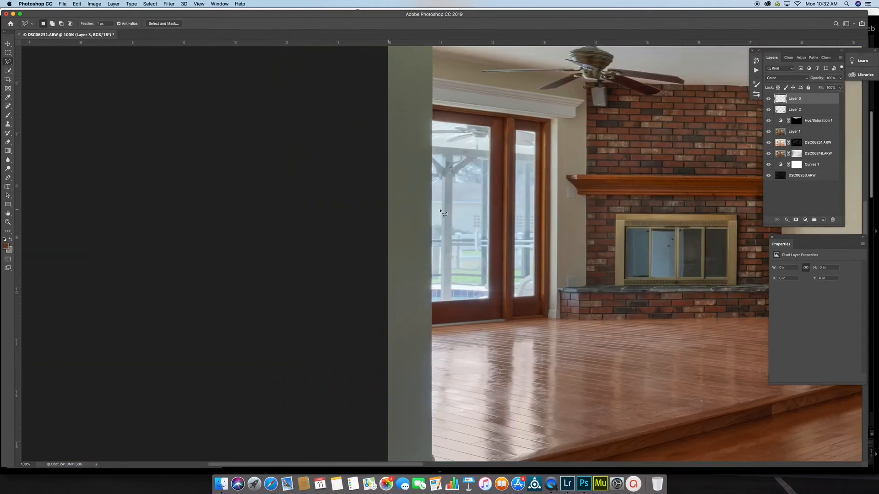
{"action": "scroll", "coordinate": [443, 213], "scroll_direction": "right", "scroll_amount": 2}
{"action": "key", "text": "super+minus"}
{"action": "key", "text": "super+minus"}
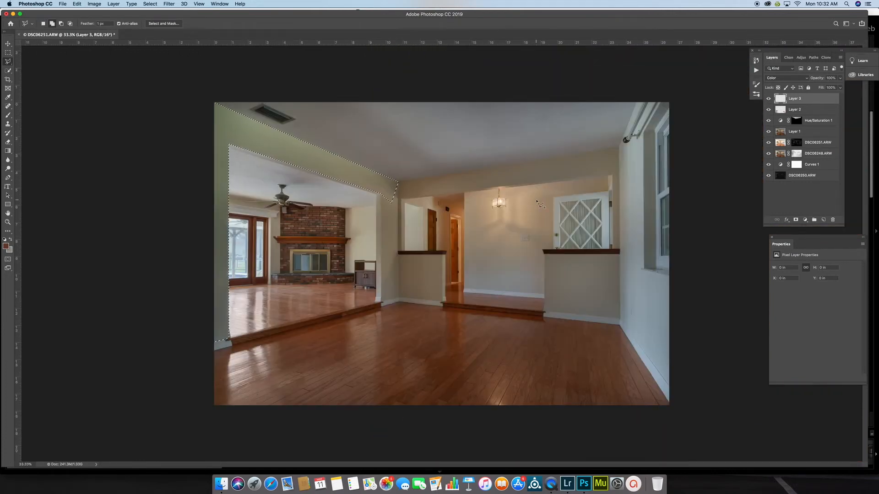
{"action": "key", "text": "shift+F6"}
{"action": "key", "text": "Return"}
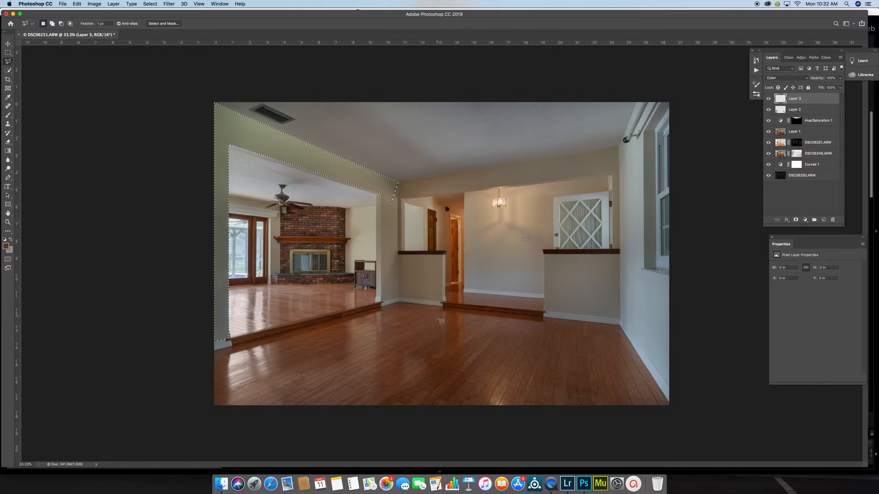
Paint the neighboring beige wall color over the selected green-tinted wall and header on Layer 3, and deselect
{"action": "key", "text": "b"}
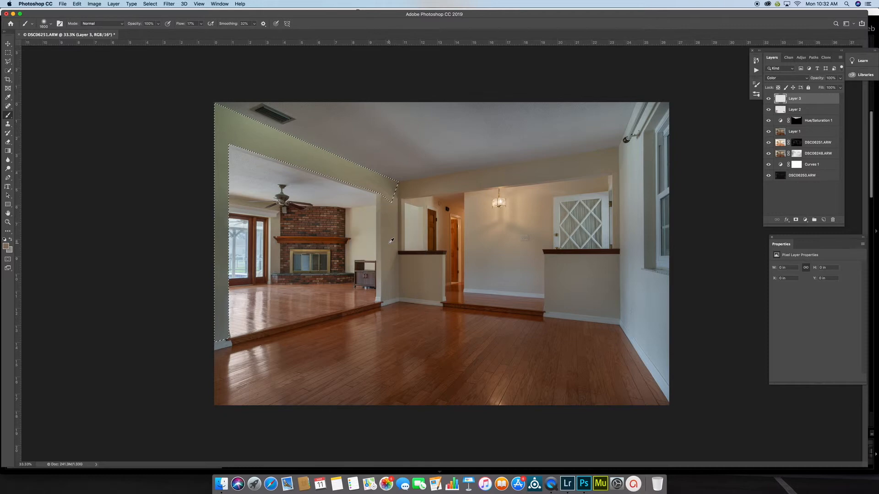
{"action": "left_click_drag", "start_coordinate": [388, 185], "coordinate": [118, 120]}
{"action": "left_click_drag", "start_coordinate": [224, 126], "coordinate": [331, 153]}
{"action": "mouse_move", "coordinate": [168, 177]}
{"action": "left_mouse_down"}
{"action": "mouse_move", "coordinate": [218, 277]}
{"action": "mouse_move", "coordinate": [220, 310]}
{"action": "mouse_move", "coordinate": [204, 341]}
{"action": "left_mouse_up"}
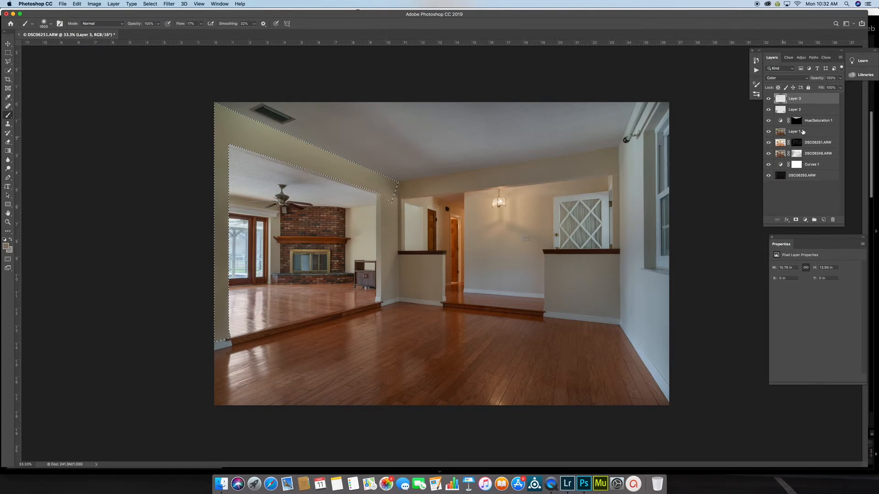
{"action": "key", "text": "super+d"}
Compare the fireplace-room wall and header with and without the color painted on Layer 3
{"action": "left_click", "coordinate": [770, 100]}
{"action": "left_click", "coordinate": [770, 99]}
{"action": "left_click", "coordinate": [769, 100]}
{"action": "left_click", "coordinate": [769, 99]}
{"action": "left_click", "coordinate": [769, 99]}
{"action": "left_click", "coordinate": [769, 99]}
Add a new empty layer above Layer 3 and set its blend mode to Color
{"action": "left_click", "coordinate": [823, 219]}
{"action": "key", "text": "super+plus"}
{"action": "key", "text": "super+plus"}
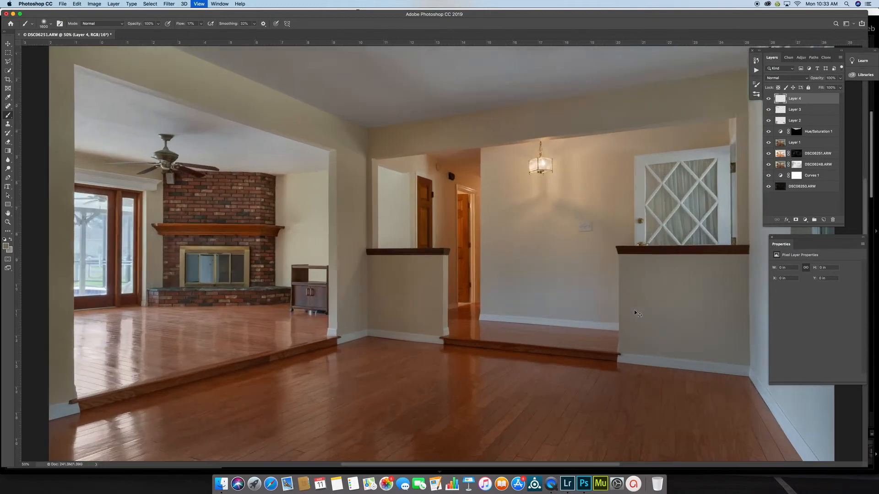
{"action": "scroll", "coordinate": [634, 313], "scroll_direction": "right", "scroll_amount": 10}
{"action": "left_click", "coordinate": [776, 78]}
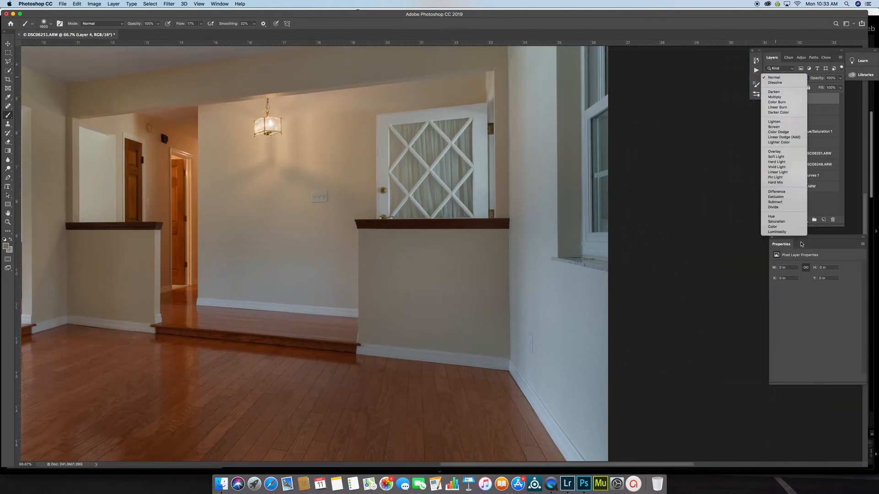
{"action": "left_click", "coordinate": [782, 226]}
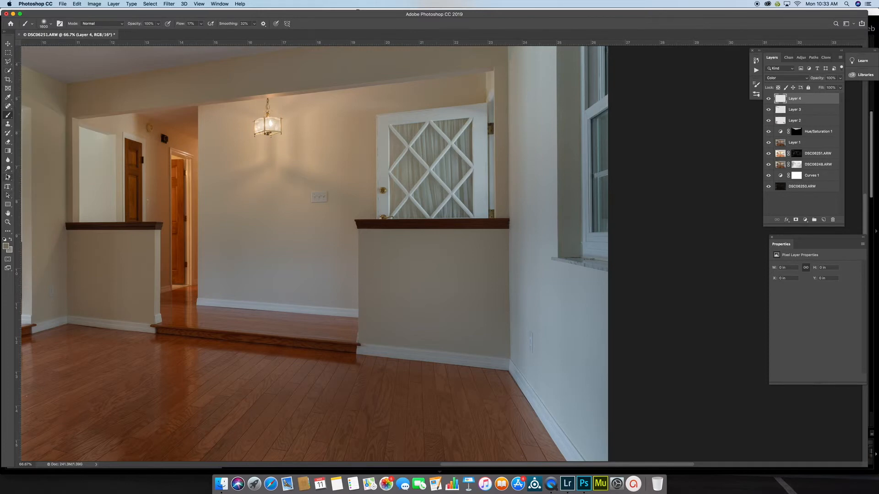
Start a Pen path around the blue-tinted window wall, tracing the sill, window edge and curtain rod up to the ceiling
{"action": "left_click", "coordinate": [7, 178]}
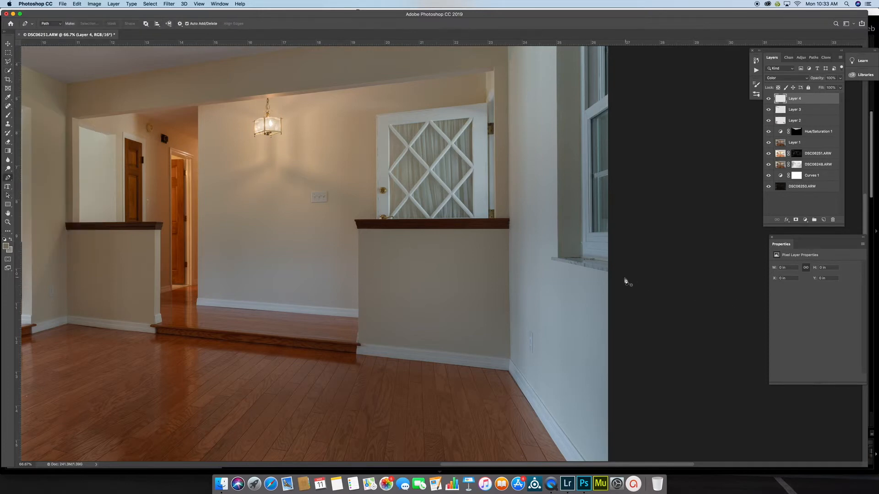
{"action": "left_click", "coordinate": [606, 271]}
{"action": "scroll", "coordinate": [561, 250], "scroll_direction": "up", "scroll_amount": 5}
{"action": "left_click", "coordinate": [581, 423]}
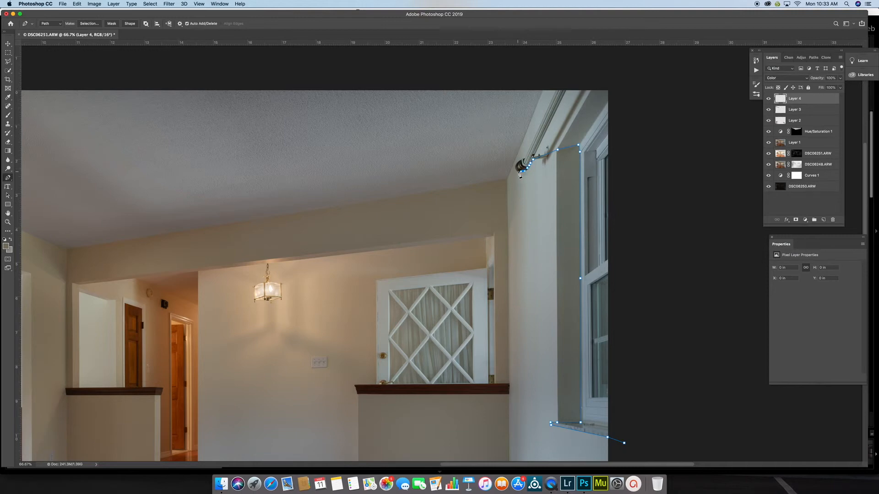
{"action": "left_click", "coordinate": [516, 164]}
{"action": "left_click", "coordinate": [520, 161]}
{"action": "left_click", "coordinate": [523, 159]}
{"action": "left_click", "coordinate": [525, 158]}
{"action": "left_click", "coordinate": [556, 90]}
{"action": "left_click", "coordinate": [544, 89]}
{"action": "scroll", "coordinate": [509, 182], "scroll_direction": "down", "scroll_amount": 10}
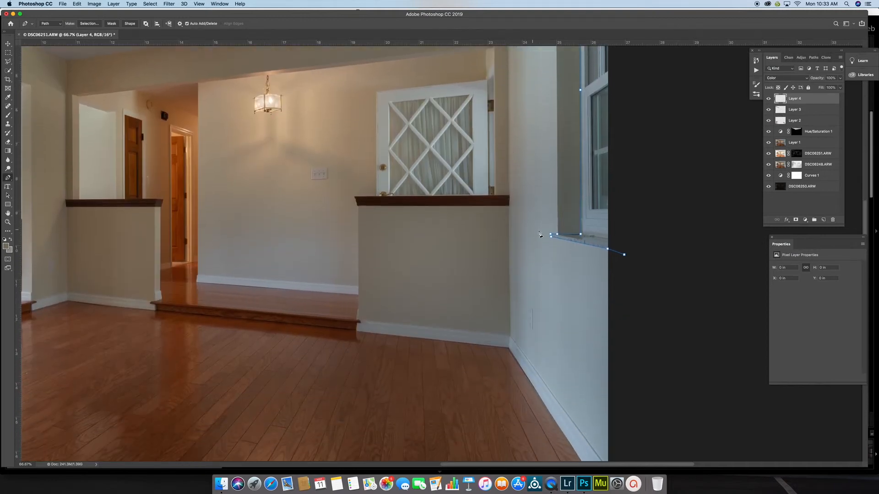
Try to complete the window-wall path down the wall corner, along the baseboard and back to the sill, and finish it
{"action": "left_click", "coordinate": [510, 301]}
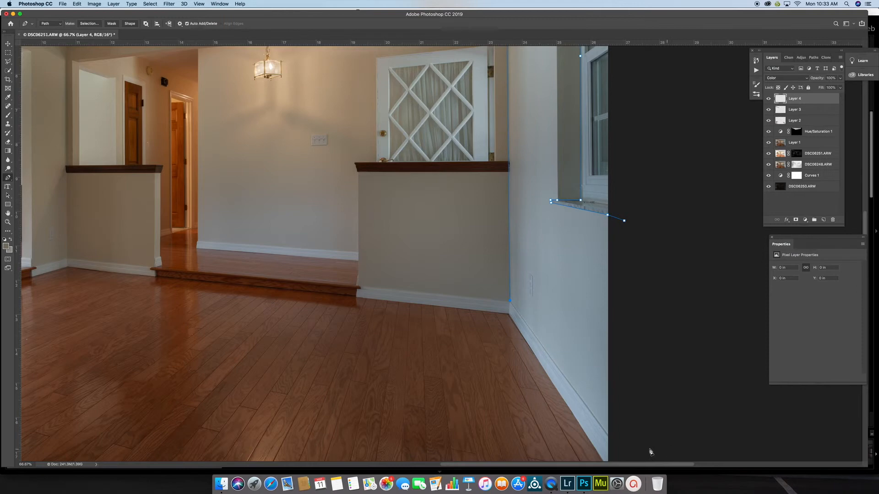
{"action": "left_click", "coordinate": [608, 435]}
{"action": "left_click", "coordinate": [625, 221]}
{"action": "scroll", "coordinate": [625, 227], "scroll_direction": "up", "scroll_amount": 12}
{"action": "scroll", "coordinate": [626, 226], "scroll_direction": "right", "scroll_amount": 4}
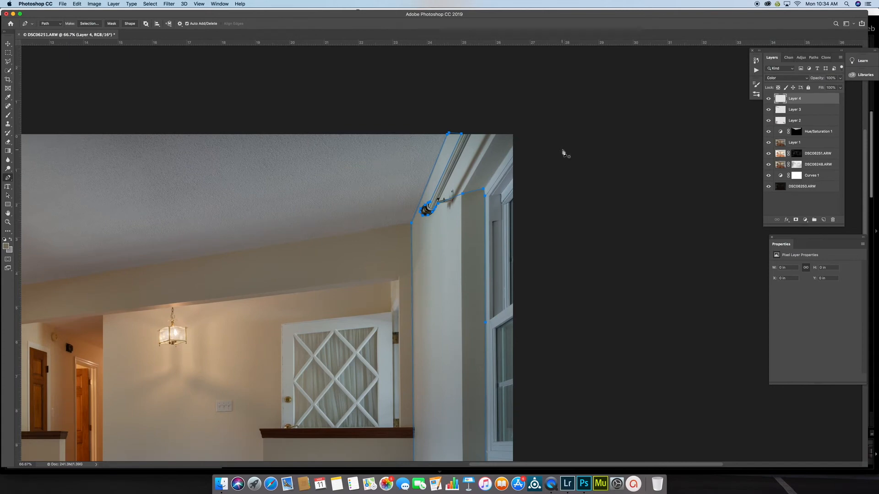
{"action": "scroll", "coordinate": [563, 153], "scroll_direction": "down", "scroll_amount": 1}
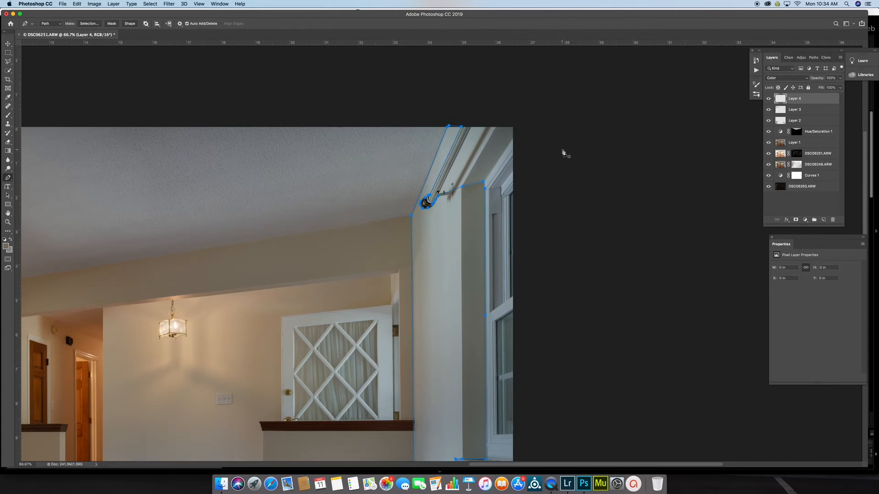
{"action": "scroll", "coordinate": [564, 152], "scroll_direction": "down", "scroll_amount": 1}
{"action": "scroll", "coordinate": [564, 152], "scroll_direction": "left", "scroll_amount": 5}
{"action": "key", "text": "Return"}
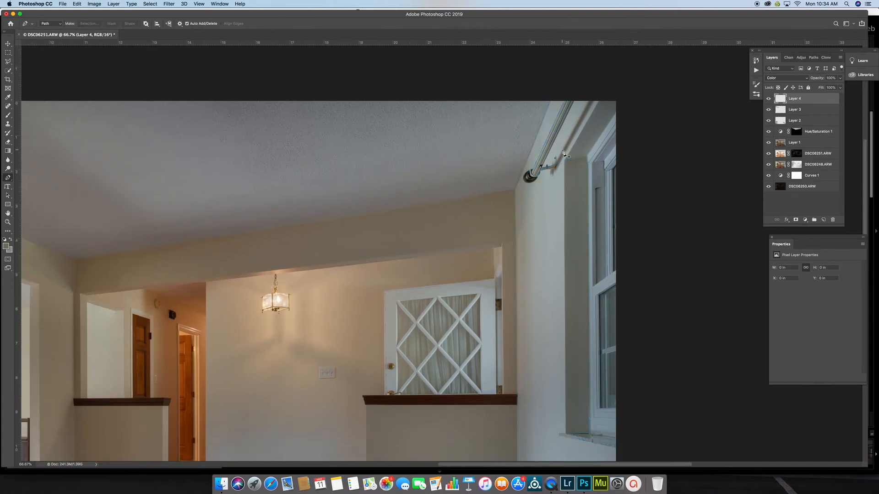
Try to recover the window-wall outline by reselecting the last selection, and deselect it
{"action": "left_click", "coordinate": [150, 3]}
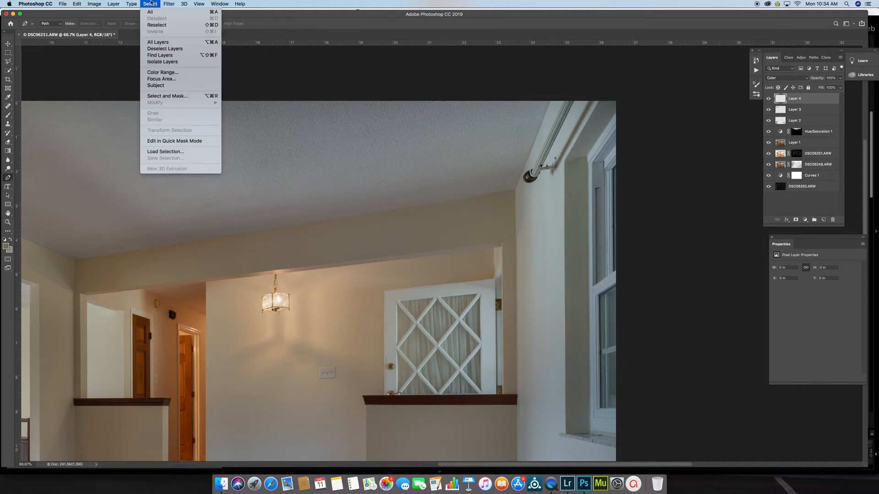
{"action": "left_click", "coordinate": [154, 25]}
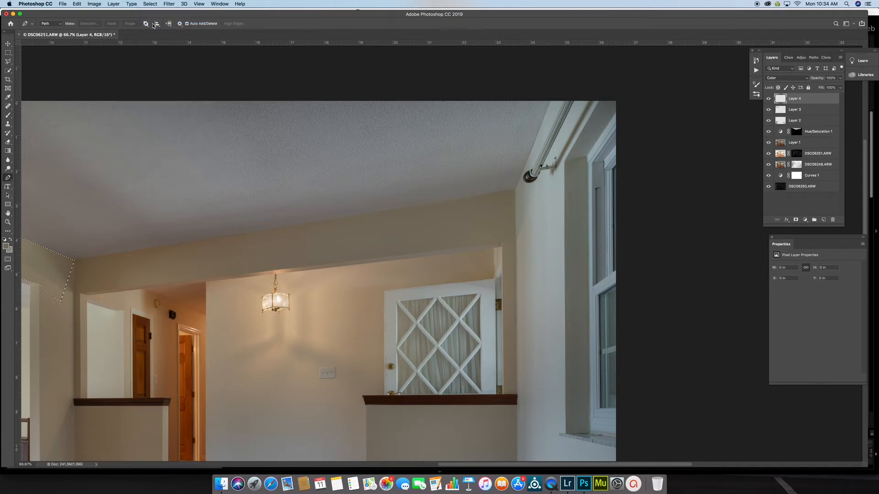
{"action": "key", "text": "super+d"}
{"action": "left_click", "coordinate": [113, 3]}
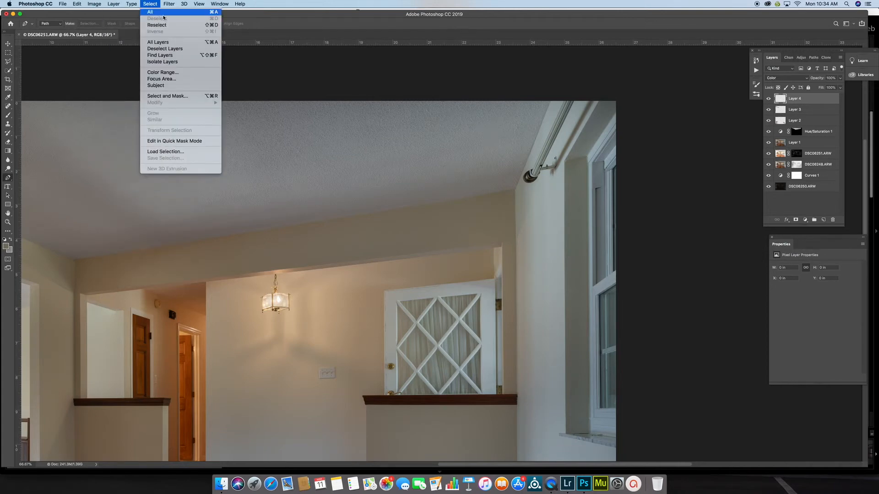
{"action": "left_click", "coordinate": [150, 3]}
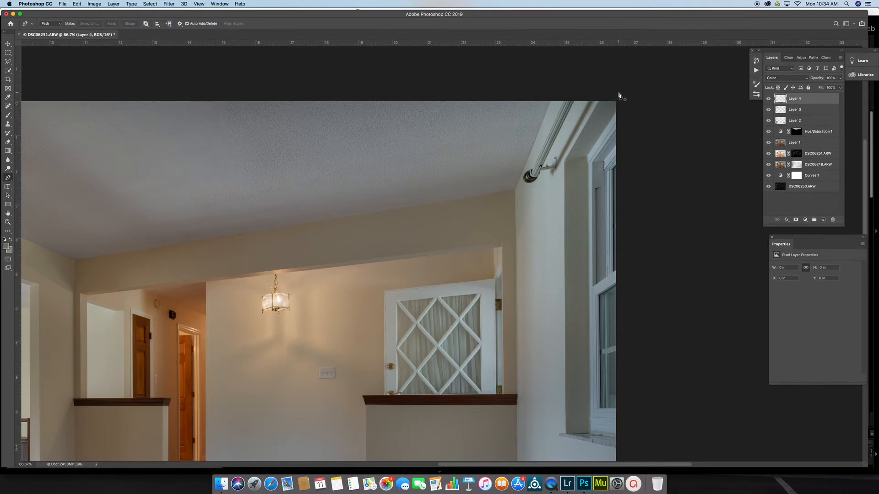
Trace the upper part of the blue-tinted window wall with a Pen path, following the window edge and curtain rod to the ceiling
{"action": "left_click", "coordinate": [587, 157]}
{"action": "left_click", "coordinate": [537, 175]}
{"action": "left_click", "coordinate": [533, 181]}
{"action": "left_click", "coordinate": [528, 183]}
{"action": "left_click", "coordinate": [526, 174]}
{"action": "left_click", "coordinate": [529, 171]}
{"action": "left_click", "coordinate": [533, 170]}
{"action": "left_click", "coordinate": [561, 107]}
{"action": "left_click", "coordinate": [565, 99]}
{"action": "left_click", "coordinate": [551, 98]}
Close the window-wall path down the wall corner, along the top of the baseboard and back outside the image edge
{"action": "scroll", "coordinate": [516, 191], "scroll_direction": "down", "scroll_amount": 10}
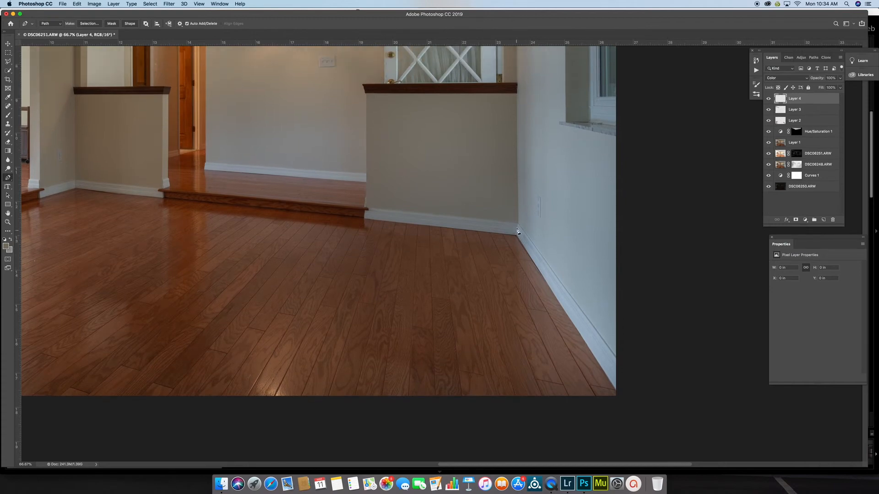
{"action": "left_click", "coordinate": [517, 221]}
{"action": "left_click", "coordinate": [616, 356]}
{"action": "left_click", "coordinate": [672, 306]}
{"action": "left_click", "coordinate": [626, 140]}
{"action": "scroll", "coordinate": [559, 137], "scroll_direction": "up", "scroll_amount": 10}
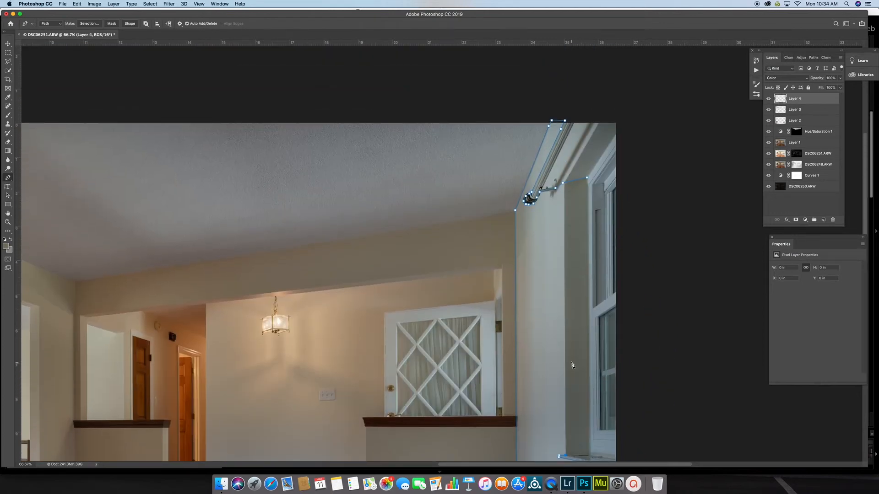
{"action": "scroll", "coordinate": [570, 364], "scroll_direction": "down", "scroll_amount": 1}
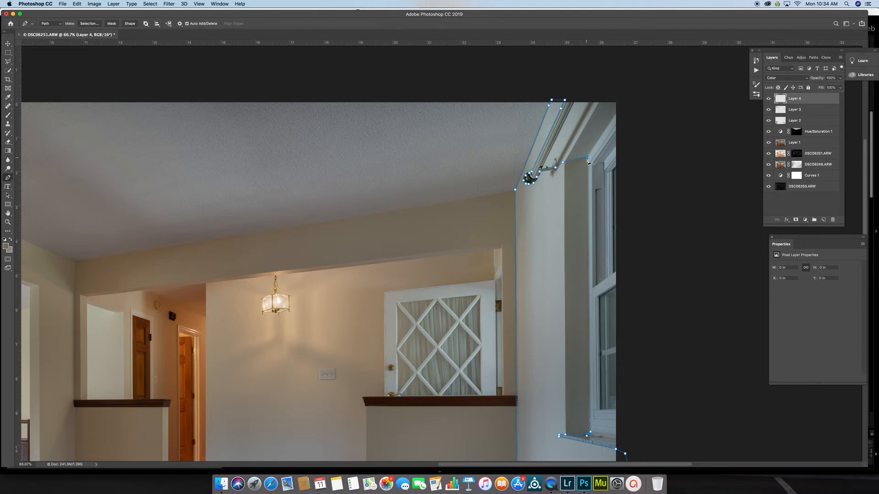
Convert the window-wall path to a selection and feather it
{"action": "key", "text": "ctrl+Return"}
{"action": "key", "text": "shift+F6"}
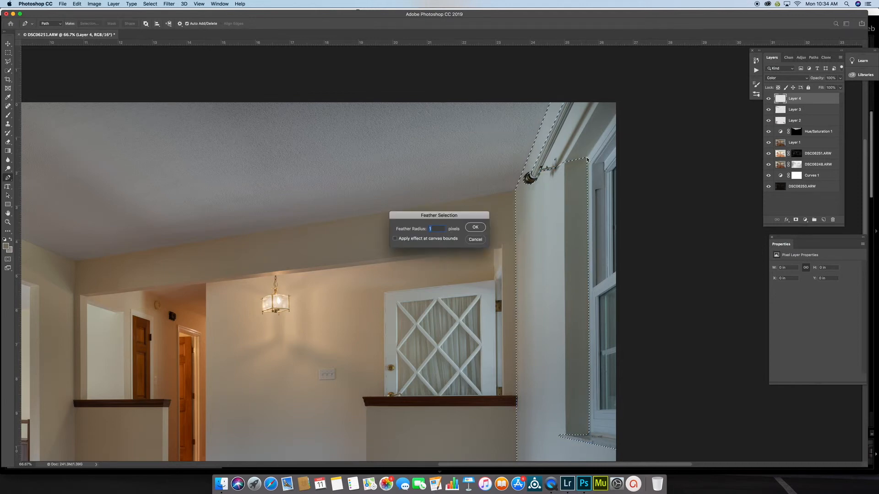
{"action": "key", "text": "Return"}
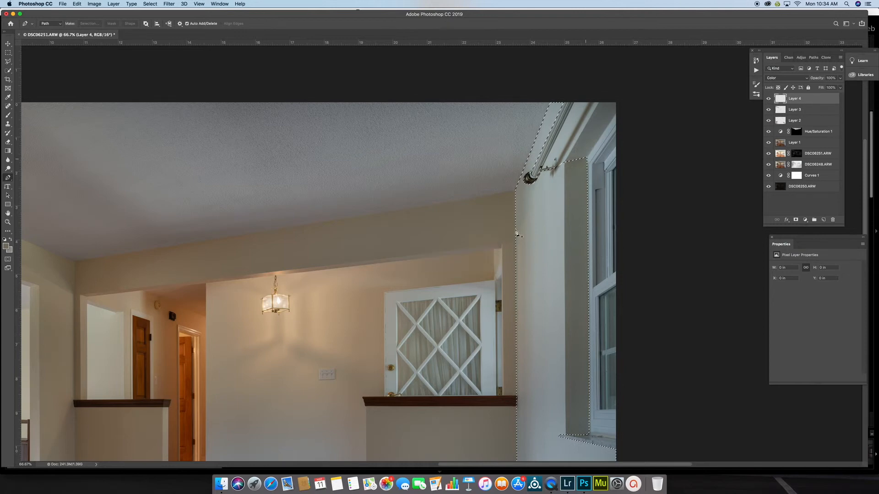
Paint the beige wall color over the selected blue-tinted window wall on Layer 4, down to the baseboard, and deselect
{"action": "key", "text": "b"}
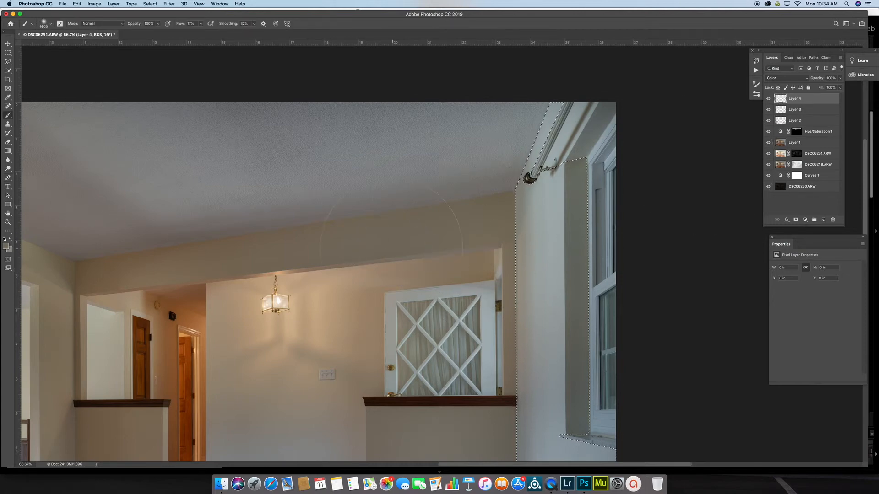
{"action": "left_click_drag", "start_coordinate": [528, 210], "coordinate": [563, 207]}
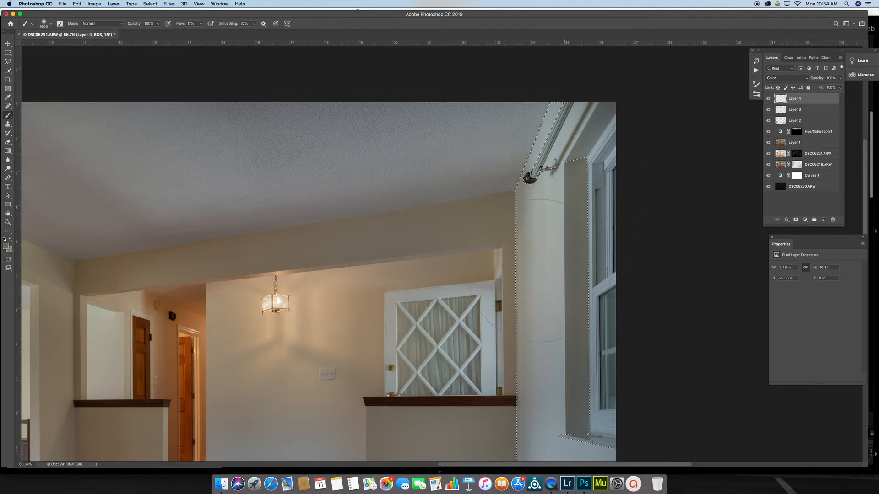
{"action": "scroll", "coordinate": [544, 304], "scroll_direction": "down", "scroll_amount": 5}
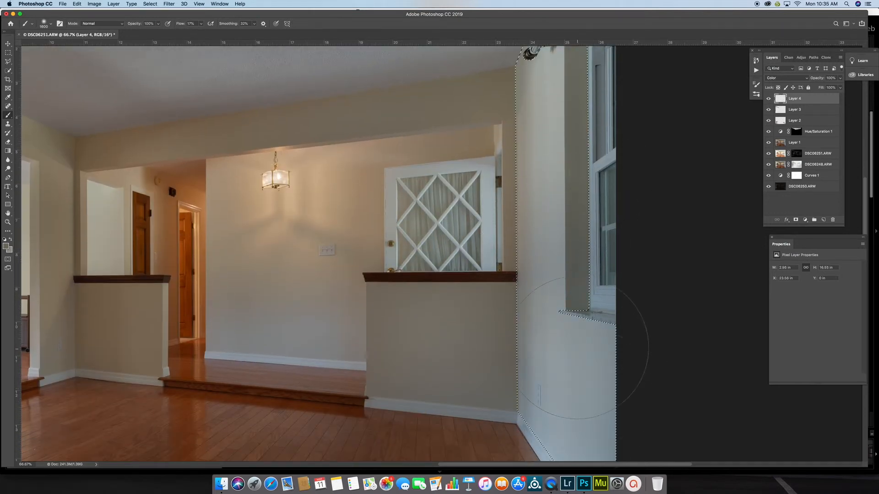
{"action": "scroll", "coordinate": [596, 385], "scroll_direction": "down", "scroll_amount": 3}
{"action": "mouse_move", "coordinate": [586, 383]}
{"action": "left_mouse_down"}
{"action": "mouse_move", "coordinate": [594, 285]}
{"action": "mouse_move", "coordinate": [527, 314]}
{"action": "mouse_move", "coordinate": [581, 402]}
{"action": "mouse_move", "coordinate": [550, 275]}
{"action": "left_mouse_up"}
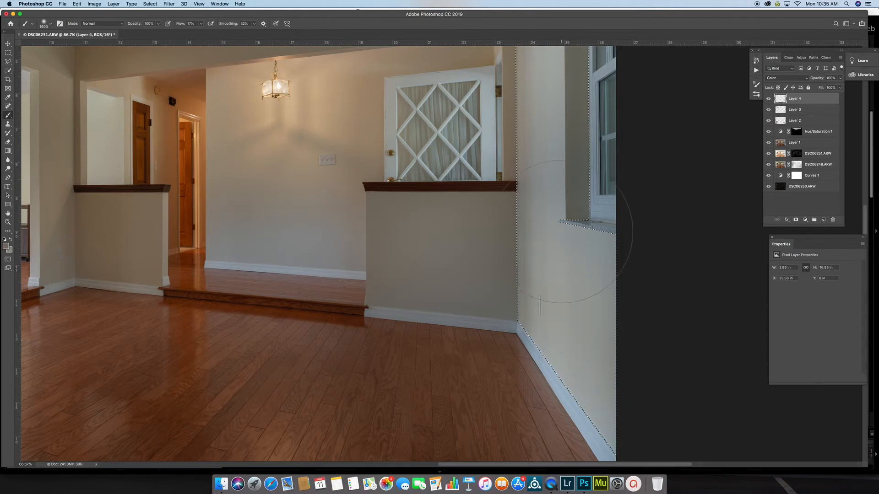
{"action": "scroll", "coordinate": [577, 298], "scroll_direction": "up", "scroll_amount": 6}
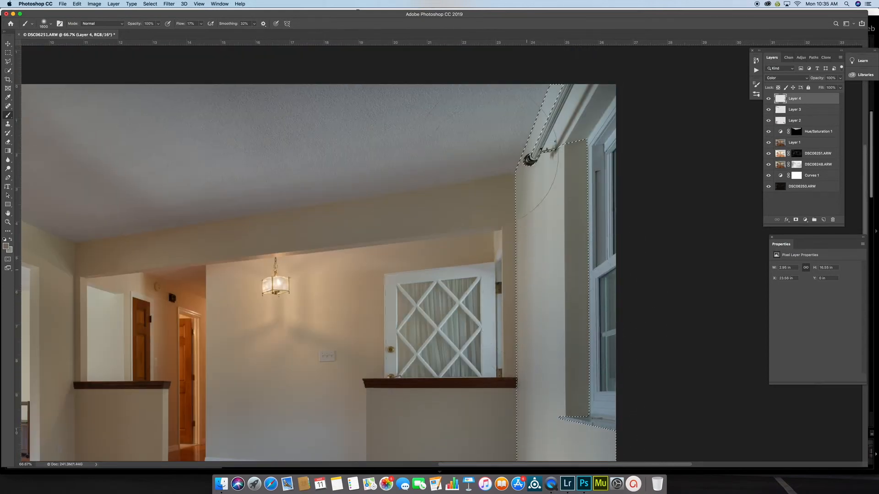
{"action": "key", "text": "super+d"}
Draw a closed Pen path around the remaining wall area above the window, between the curtain rod and the window frame
{"action": "key", "text": "p"}
{"action": "left_click", "coordinate": [622, 92]}
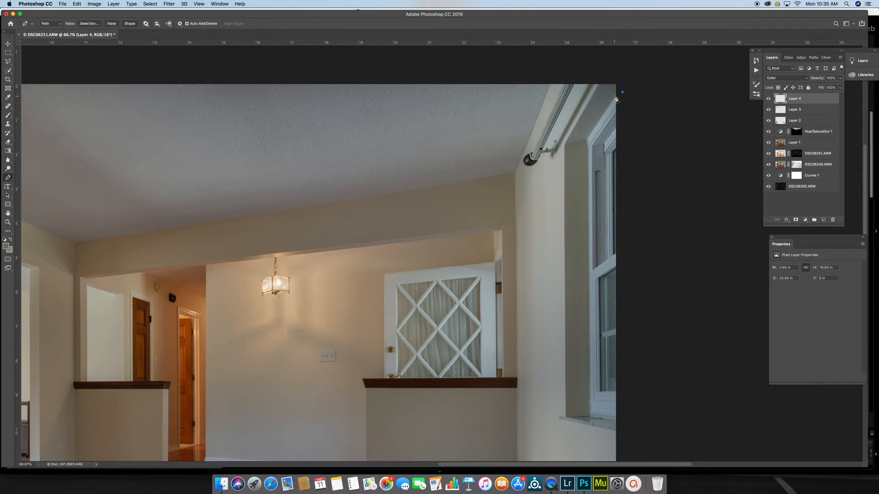
{"action": "left_click", "coordinate": [586, 138]}
{"action": "left_click", "coordinate": [566, 144]}
{"action": "left_click", "coordinate": [551, 149]}
{"action": "left_click", "coordinate": [540, 150]}
{"action": "left_click", "coordinate": [574, 84]}
{"action": "left_click", "coordinate": [607, 67]}
{"action": "left_click", "coordinate": [661, 76]}
{"action": "left_click", "coordinate": [622, 92]}
Turn the path above the window into a feathered selection and hide the selection edges for brushing
{"action": "key", "text": "super+Return"}
{"action": "key", "text": "shift+F6"}
{"action": "key", "text": "Return"}
{"action": "key", "text": "b"}
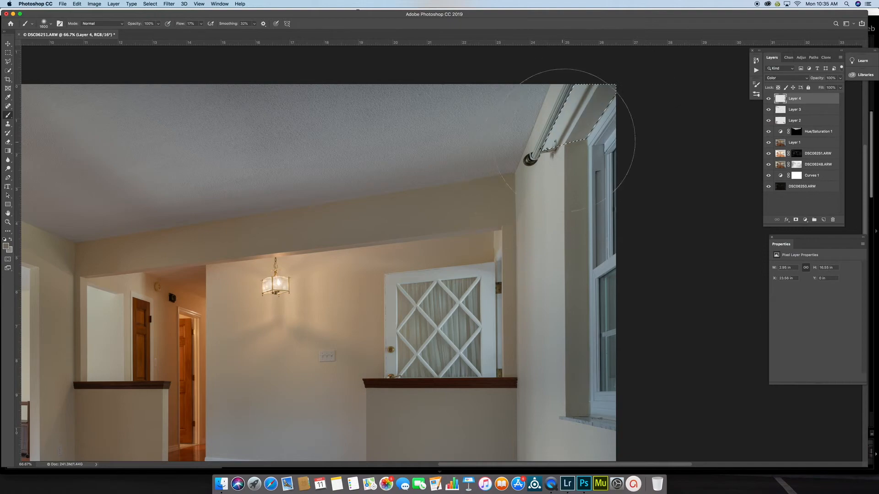
{"action": "key", "text": "super+h"}
{"action": "scroll", "coordinate": [680, 156], "scroll_direction": "down", "scroll_amount": 10}
{"action": "scroll", "coordinate": [681, 156], "scroll_direction": "left", "scroll_amount": 4}
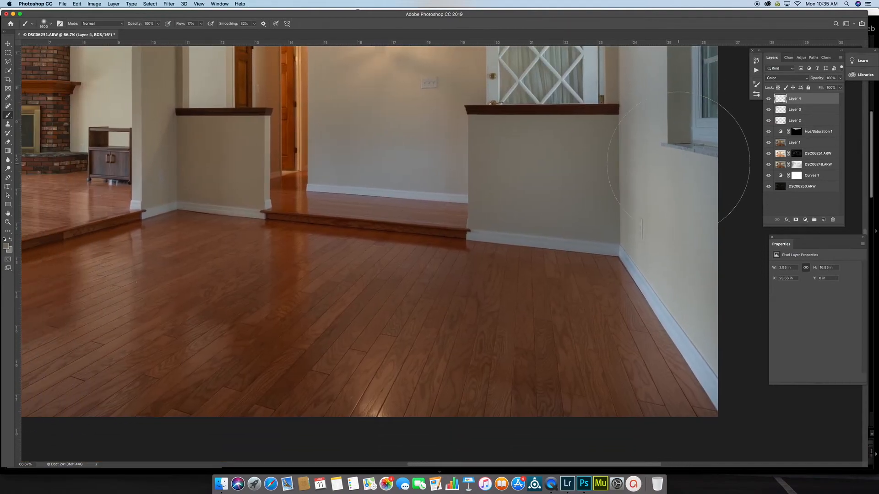
Outline the outlet plate on the window wall with the Polygonal Lasso and feather the selection
{"action": "key", "text": "super+1"}
{"action": "key", "text": "super+plus"}
{"action": "scroll", "coordinate": [681, 166], "scroll_direction": "right", "scroll_amount": 12}
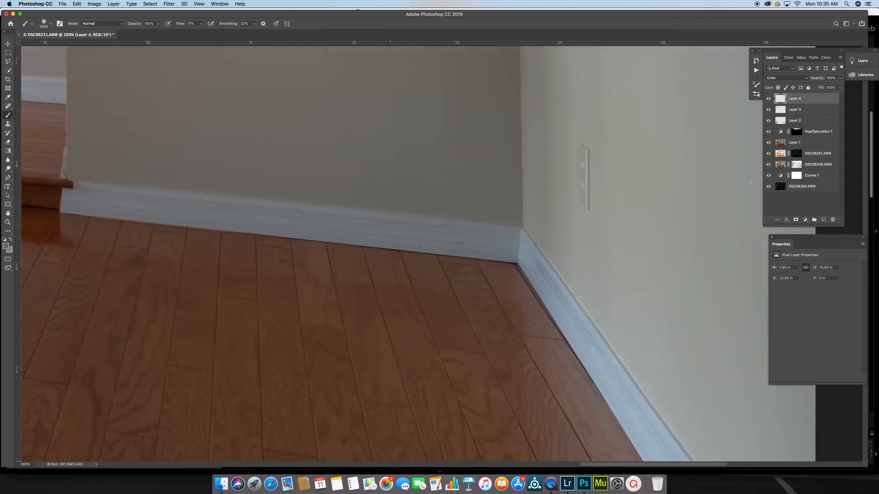
{"action": "left_click", "coordinate": [6, 61]}
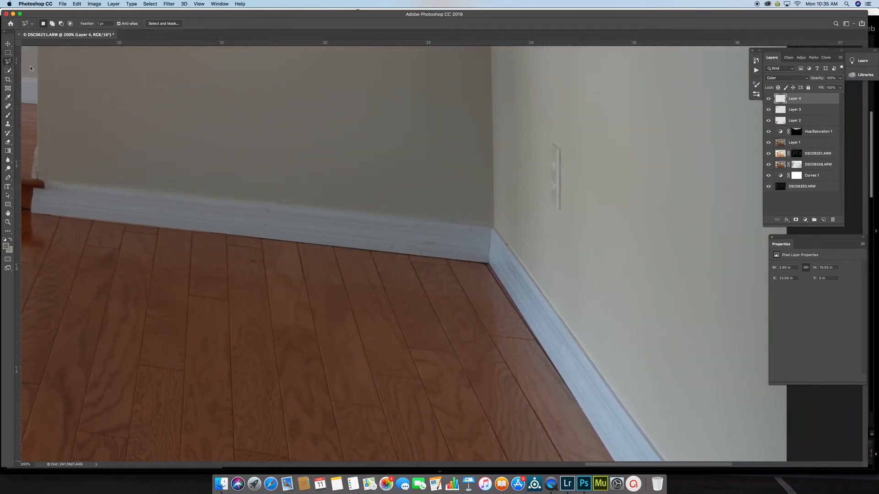
{"action": "left_click", "coordinate": [560, 151]}
{"action": "left_click", "coordinate": [551, 203]}
{"action": "left_click", "coordinate": [552, 142]}
{"action": "left_click", "coordinate": [561, 151]}
{"action": "key", "text": "shift+F6"}
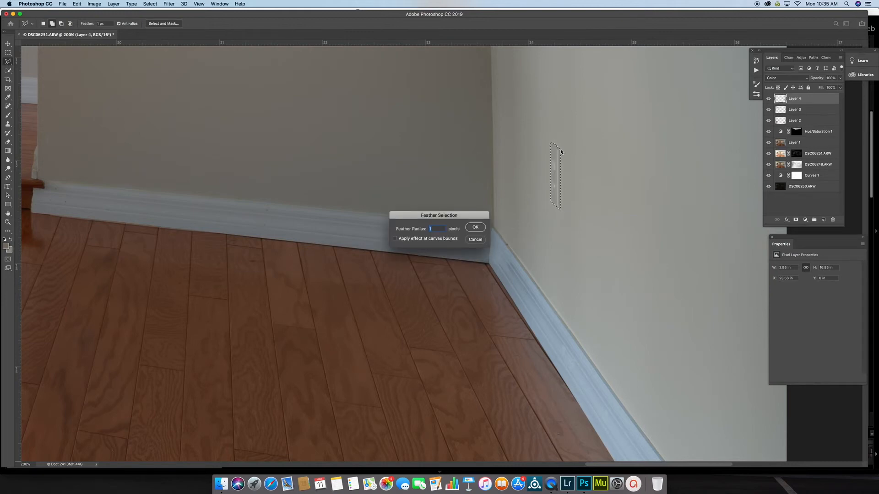
{"action": "key", "text": "Return"}
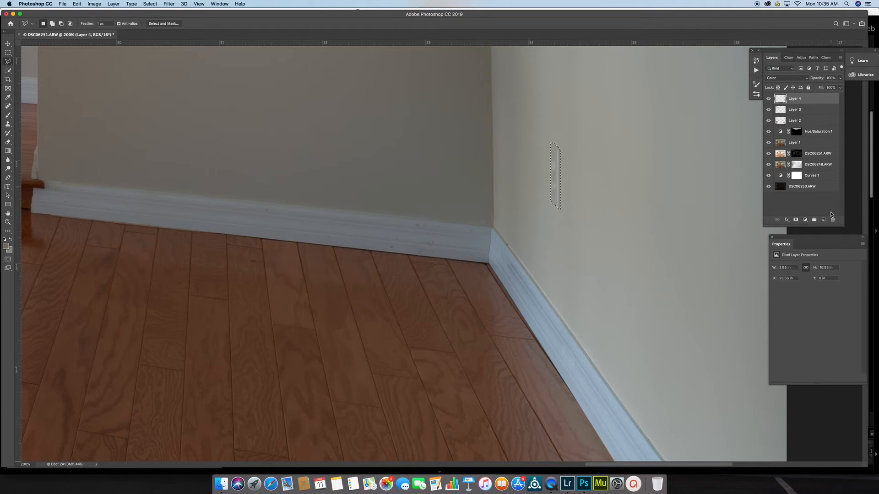
Add a layer mask to Layer 4 from the outlet selection and invert it so the outlet is excluded from the wall color
{"action": "left_click", "coordinate": [795, 221]}
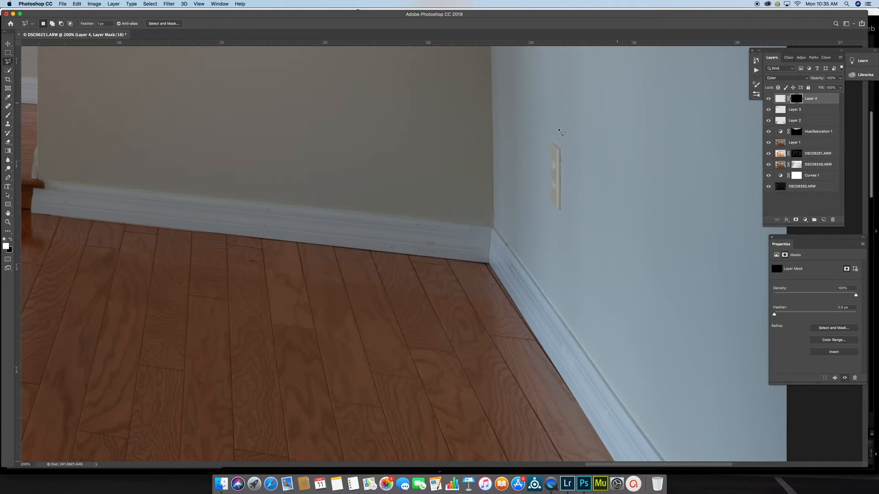
{"action": "left_click", "coordinate": [842, 353]}
{"action": "key", "text": "super+minus"}
{"action": "key", "text": "super+minus"}
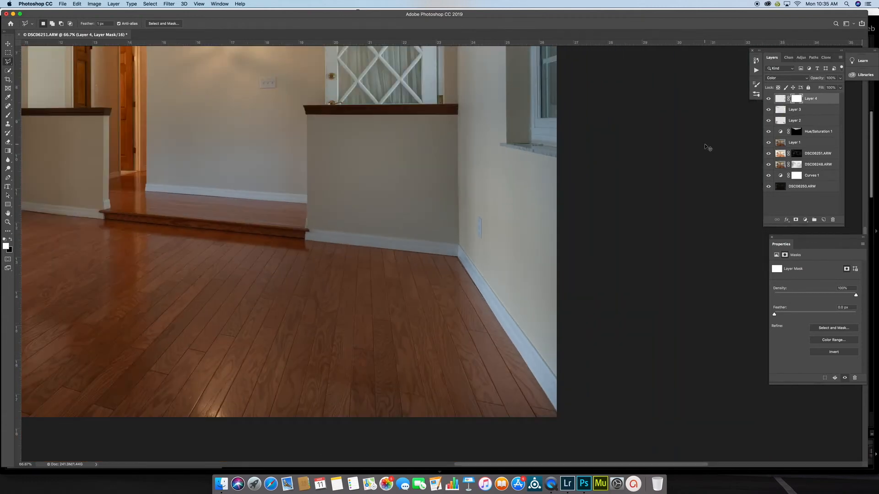
{"action": "key", "text": "super+minus"}
{"action": "key", "text": "super+minus"}
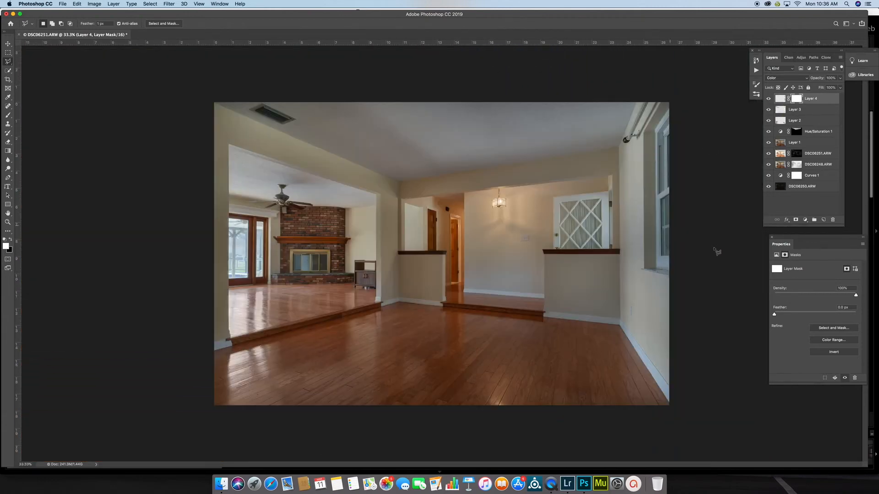
Lower Layer 4's opacity to 76% and compare the wall with and without the layer
{"action": "left_click", "coordinate": [768, 99]}
{"action": "left_click", "coordinate": [840, 77]}
{"action": "left_click_drag", "start_coordinate": [841, 87], "coordinate": [832, 89]}
{"action": "left_click", "coordinate": [769, 100]}
{"action": "left_click", "coordinate": [769, 100]}
Add a Hue/Saturation adjustment layer above Layer 4 and set its blend mode to Color
{"action": "left_click", "coordinate": [805, 220]}
{"action": "left_click", "coordinate": [831, 282]}
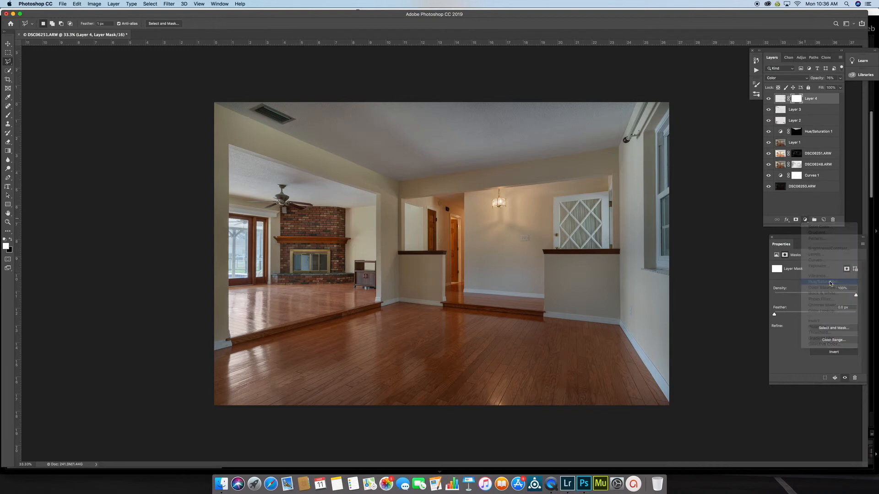
{"action": "left_click", "coordinate": [780, 79]}
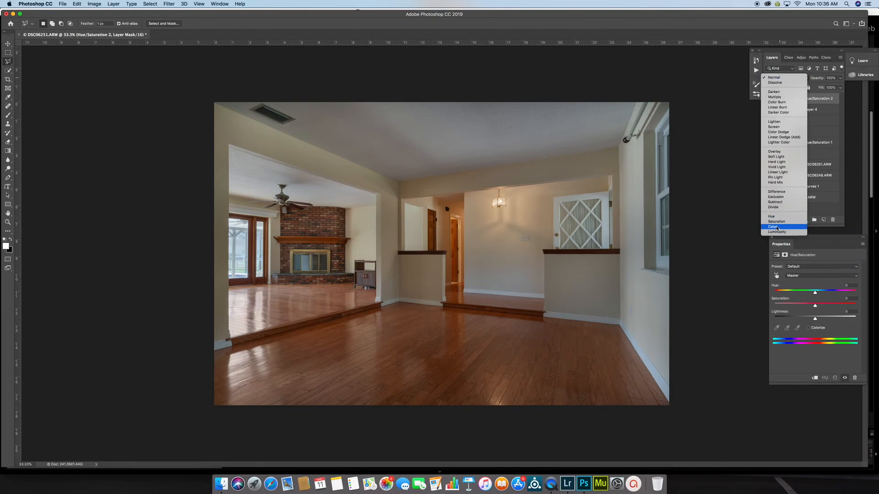
{"action": "left_click", "coordinate": [784, 228]}
Sample the blue-tinted baseboard, reduce the Blues saturation to -100, and lower the adjustment layer's opacity to 89%
{"action": "left_click", "coordinate": [776, 275]}
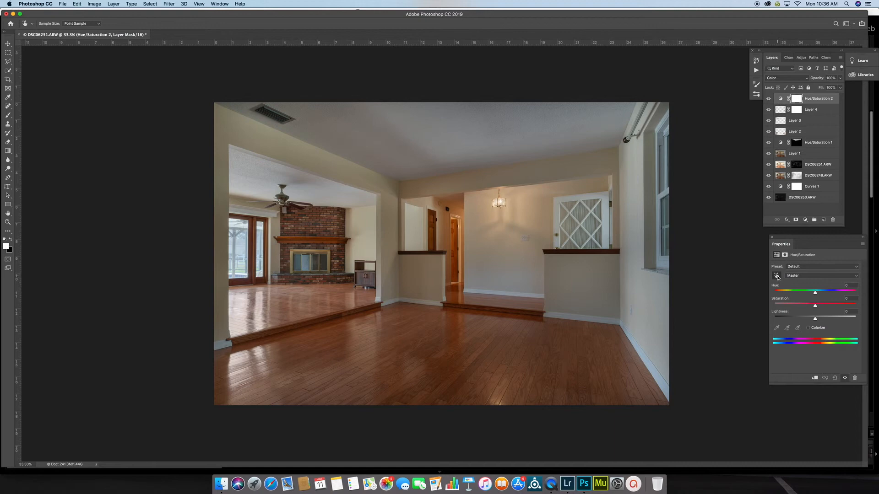
{"action": "left_click_drag", "start_coordinate": [219, 344], "coordinate": [1, 346]}
{"action": "left_click_drag", "start_coordinate": [775, 306], "coordinate": [593, 313]}
{"action": "left_click", "coordinate": [841, 77]}
{"action": "left_click_drag", "start_coordinate": [840, 87], "coordinate": [837, 87]}
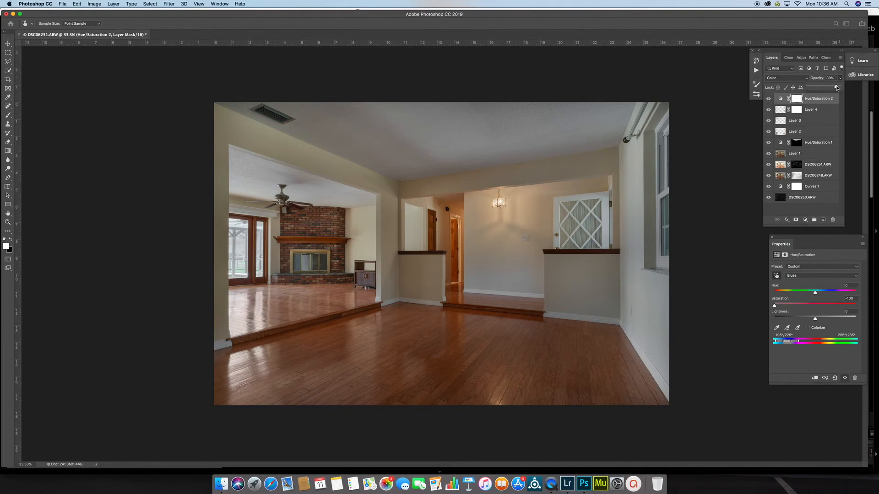
{"action": "left_click", "coordinate": [796, 100]}
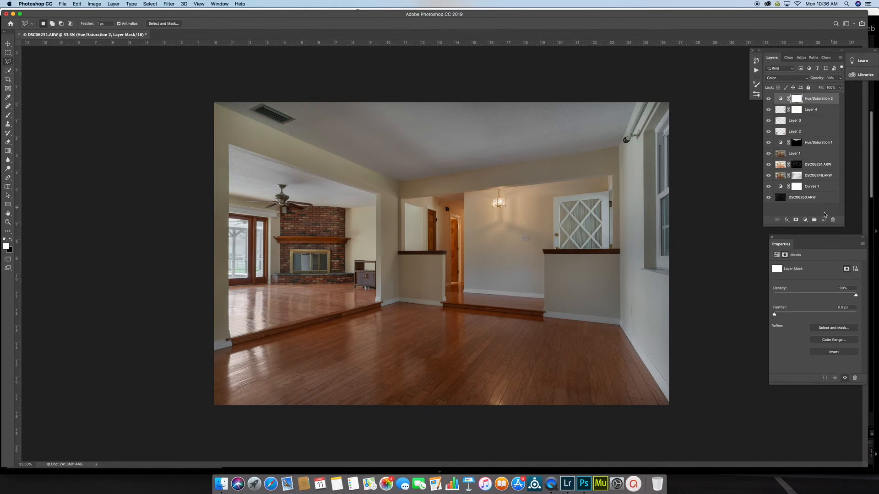
Add another Hue/Saturation adjustment layer in Color blend mode at the top of the layer stack
{"action": "left_click", "coordinate": [805, 219]}
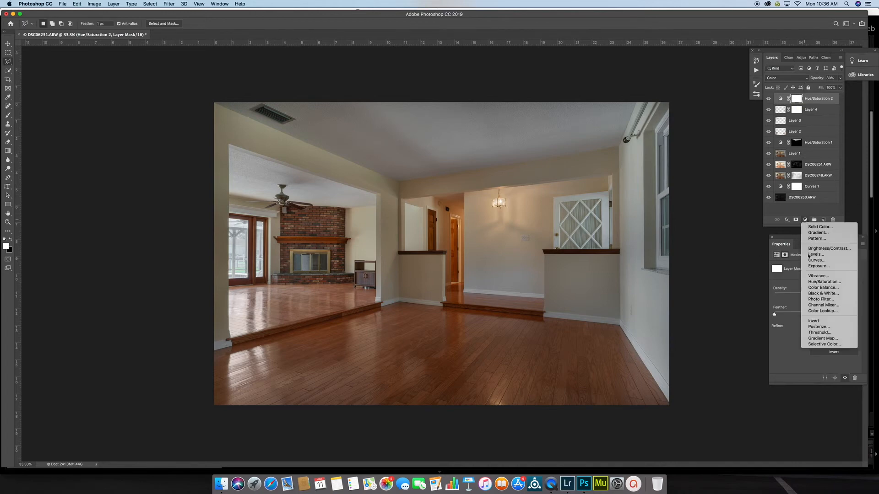
{"action": "left_click", "coordinate": [815, 282]}
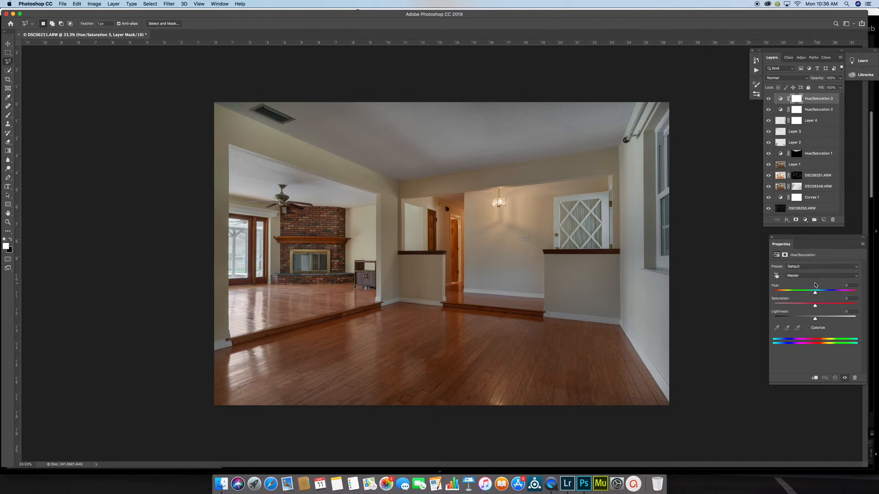
{"action": "left_click", "coordinate": [791, 81]}
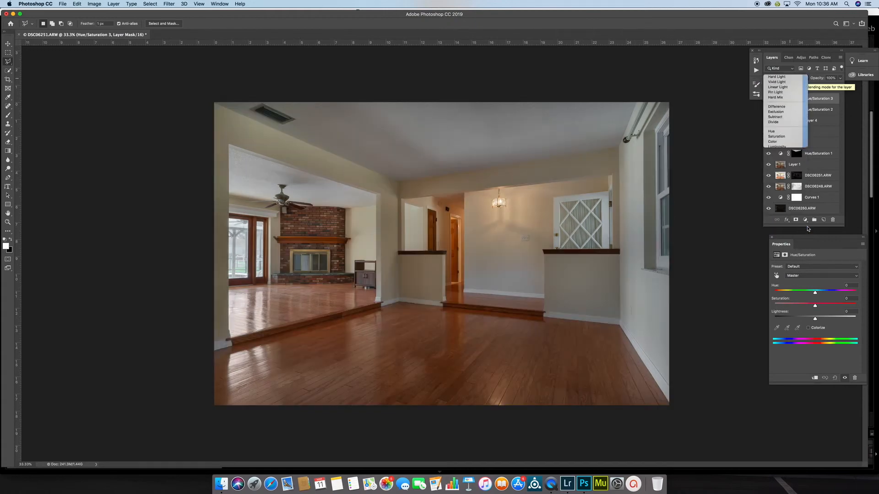
{"action": "left_click", "coordinate": [807, 227]}
Sample the warm hallway wall, reduce the Yellows saturation to -45, and invert the new adjustment layer's mask to black
{"action": "left_click", "coordinate": [775, 275]}
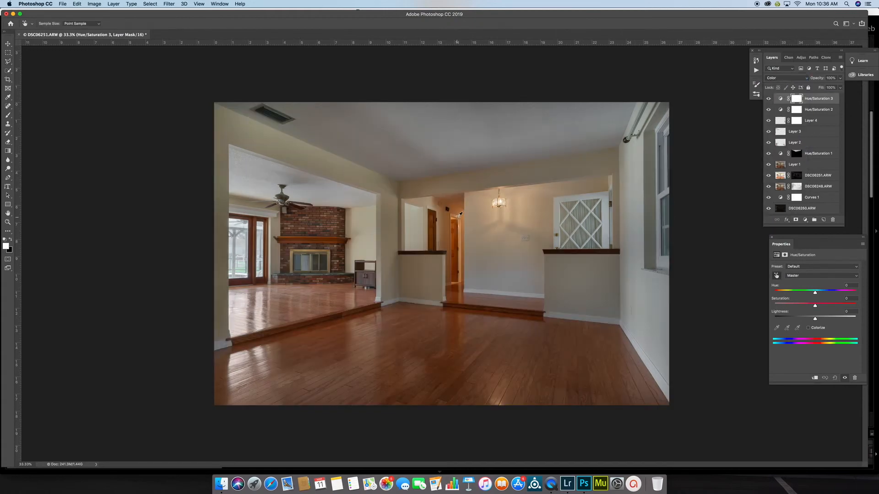
{"action": "left_click_drag", "start_coordinate": [460, 209], "coordinate": [433, 213]}
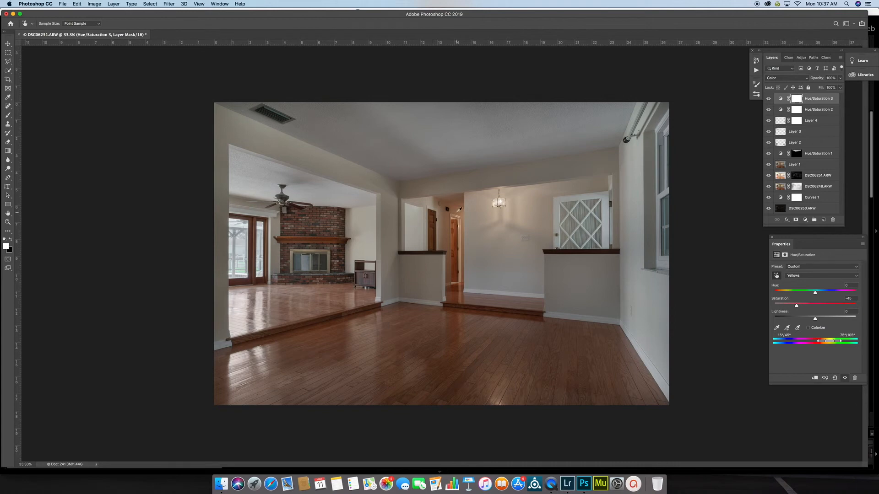
{"action": "left_click", "coordinate": [798, 101]}
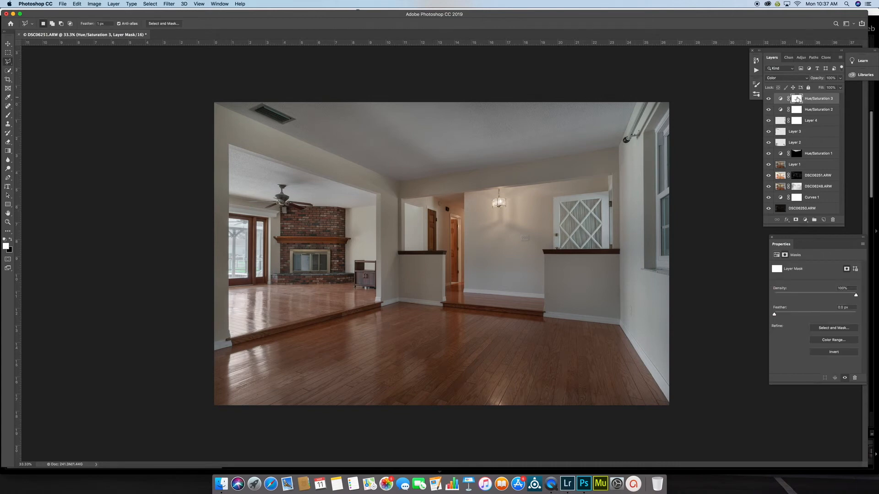
{"action": "left_click", "coordinate": [834, 352]}
Outline the hallway between the half wall and the chandelier wall with the Polygonal Lasso, leaving out the left wooden door
{"action": "key", "text": "super+equal"}
{"action": "key", "text": "super+equal"}
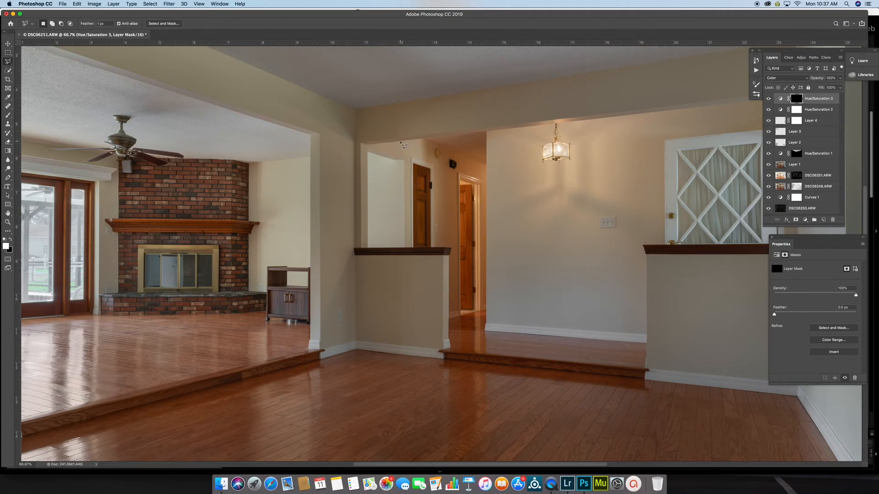
{"action": "left_click", "coordinate": [400, 141]}
{"action": "left_click", "coordinate": [487, 133]}
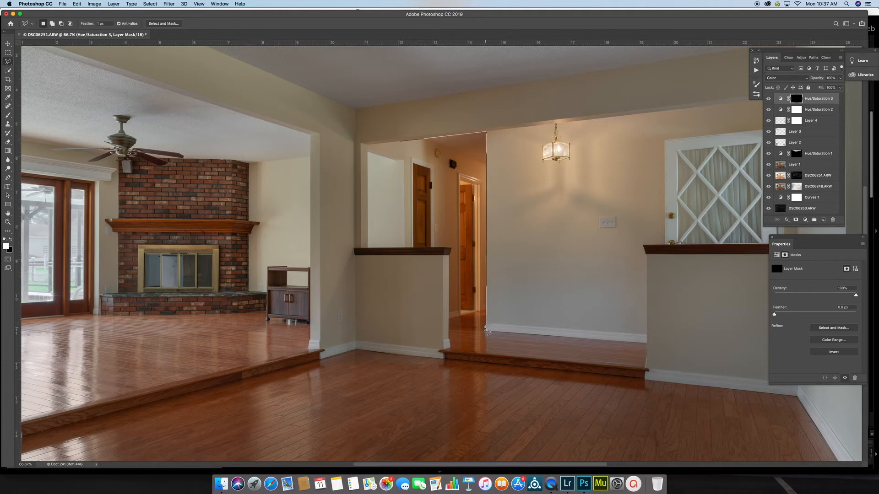
{"action": "left_click", "coordinate": [486, 328]}
{"action": "left_click", "coordinate": [486, 353]}
{"action": "left_click", "coordinate": [440, 352]}
{"action": "left_click", "coordinate": [449, 341]}
{"action": "left_click", "coordinate": [452, 250]}
{"action": "left_click", "coordinate": [429, 247]}
{"action": "left_click", "coordinate": [429, 168]}
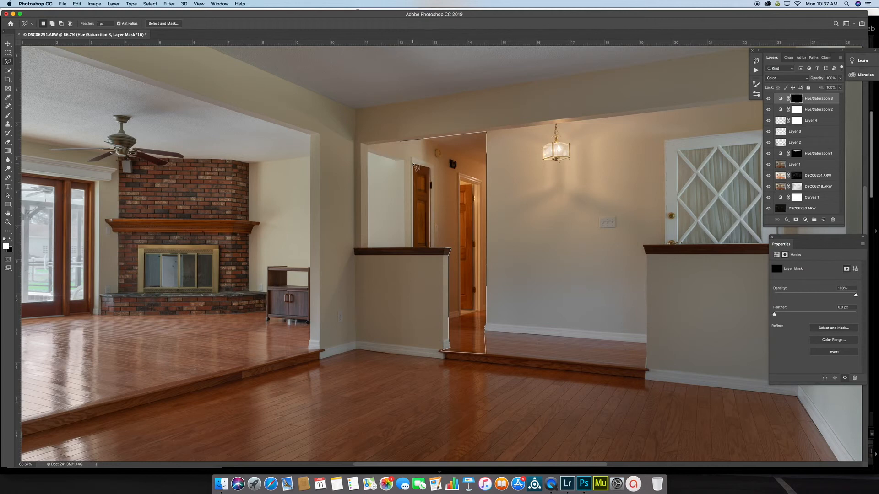
{"action": "left_click", "coordinate": [413, 165]}
{"action": "left_click", "coordinate": [404, 249]}
{"action": "left_click", "coordinate": [397, 143]}
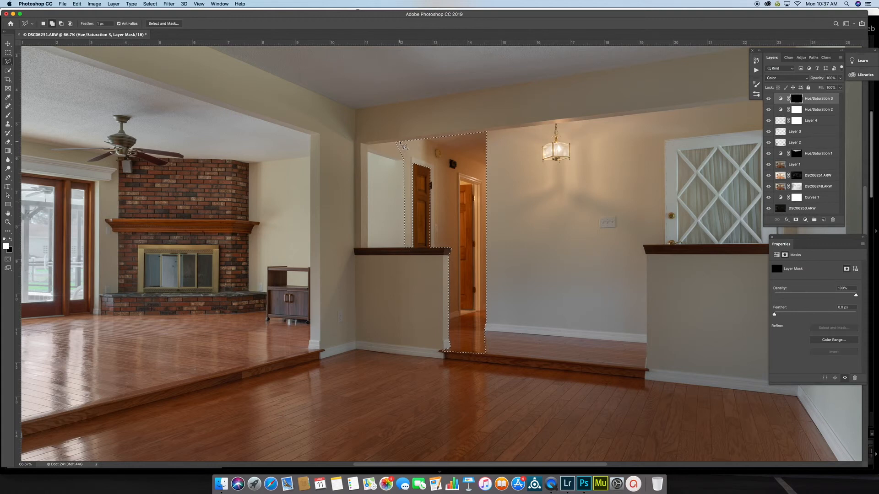
Feather the hallway selection by 1 pixel
{"action": "key", "text": "shift+F6"}
{"action": "type", "text": "1"}
{"action": "key", "text": "Return"}
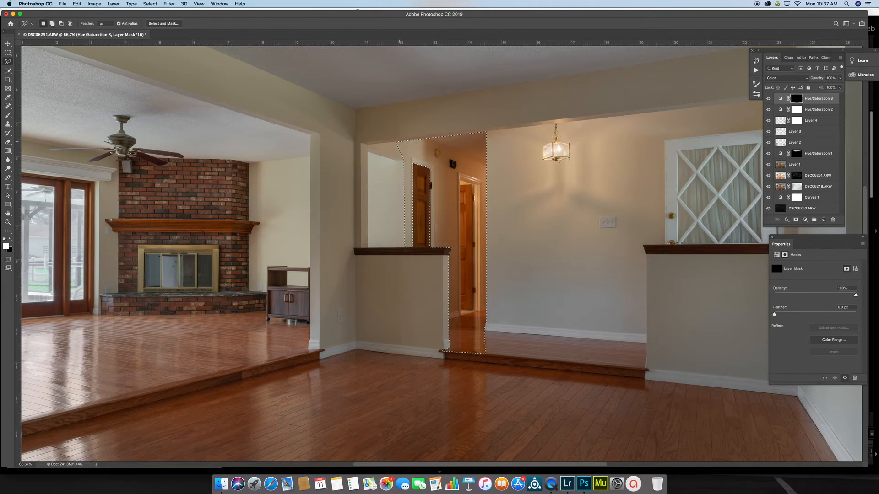
Switch to the Brush, lower its flow to 4%, and reduce its size to 1300
{"action": "key", "text": "b"}
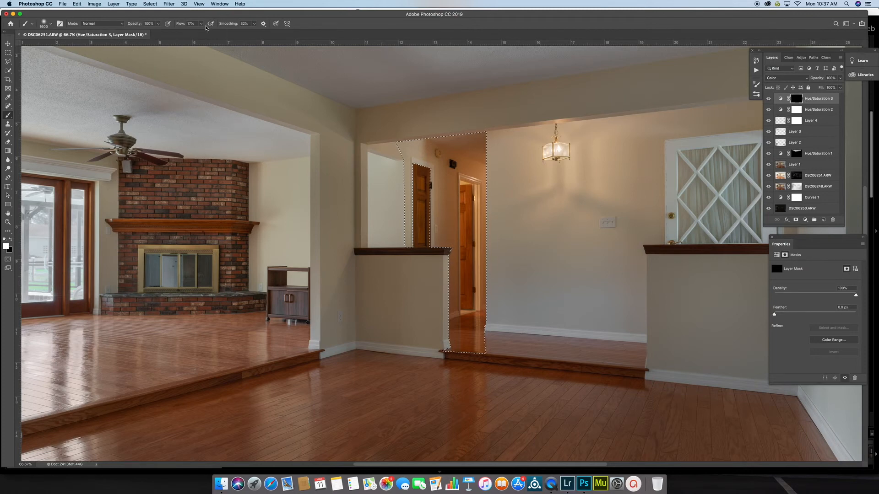
{"action": "left_click", "coordinate": [201, 23]}
{"action": "left_click_drag", "start_coordinate": [202, 32], "coordinate": [200, 35]}
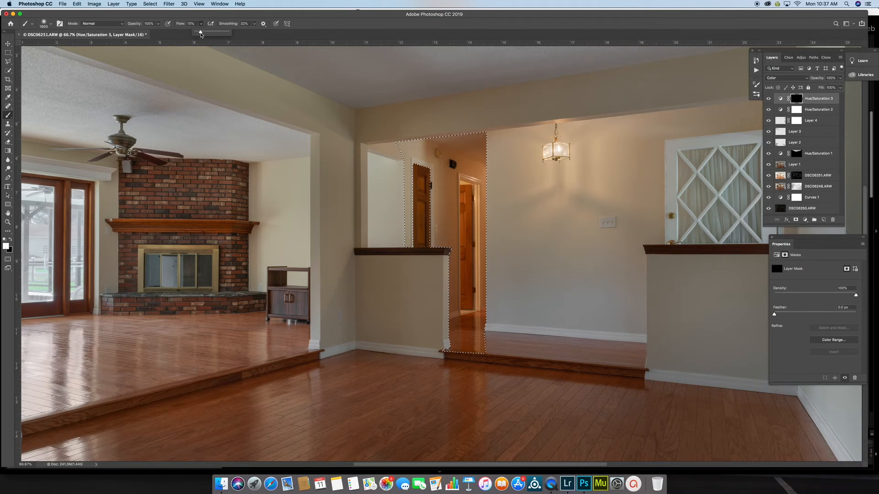
{"action": "key", "text": "bracketleft"}
{"action": "key", "text": "bracketleft"}
{"action": "key", "text": "bracketleft"}
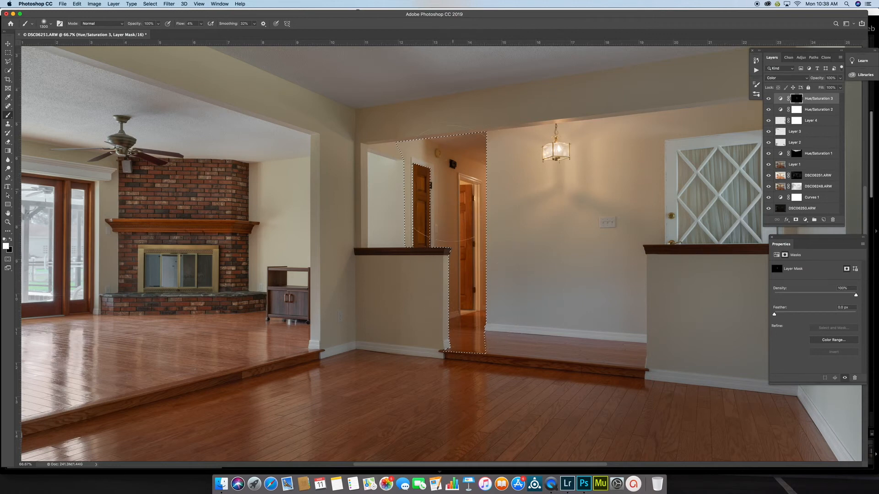
Paint white on the Hue/Saturation 3 mask over the selected hallway to reduce its yellow cast, shrinking the brush to 700
{"action": "left_click", "coordinate": [457, 159]}
{"action": "key", "text": "bracketleft"}
{"action": "key", "text": "bracketleft"}
{"action": "key", "text": "bracketleft"}
{"action": "key", "text": "bracketleft"}
{"action": "key", "text": "bracketleft"}
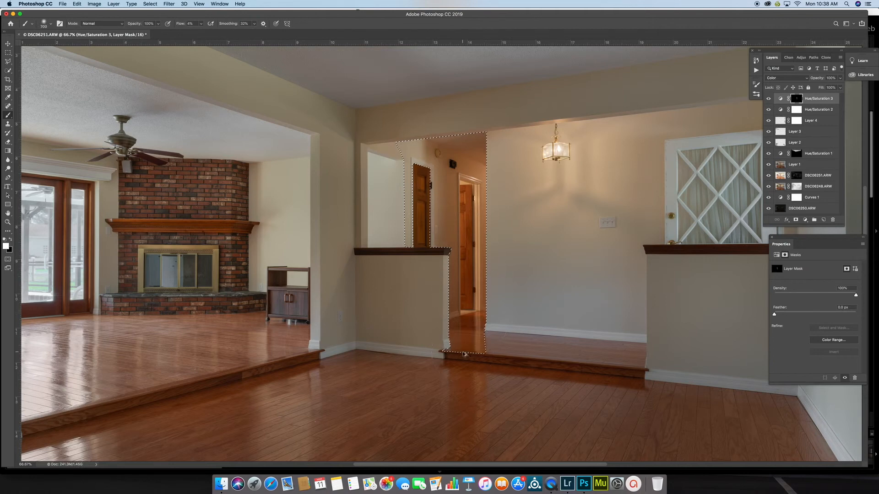
{"action": "key", "text": "bracketleft"}
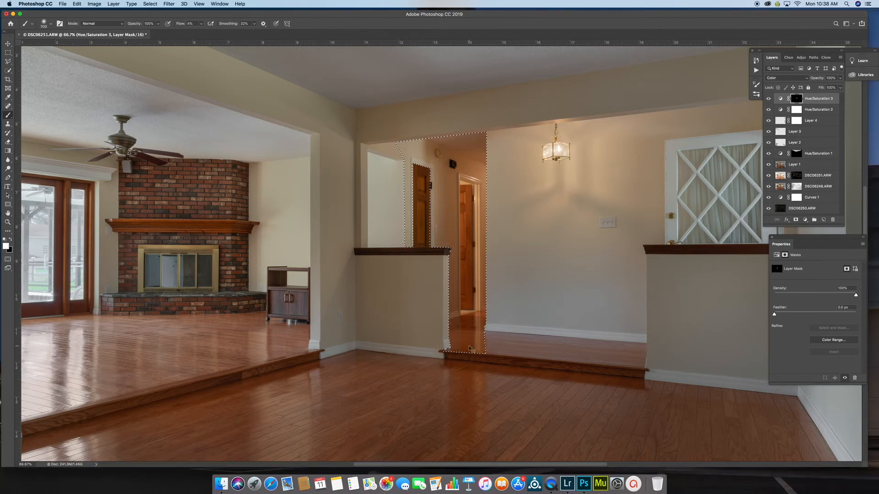
Group the Hue/Saturation 3 layer and delete the group with its contents
{"action": "key", "text": "super+d"}
{"action": "key", "text": "super+g"}
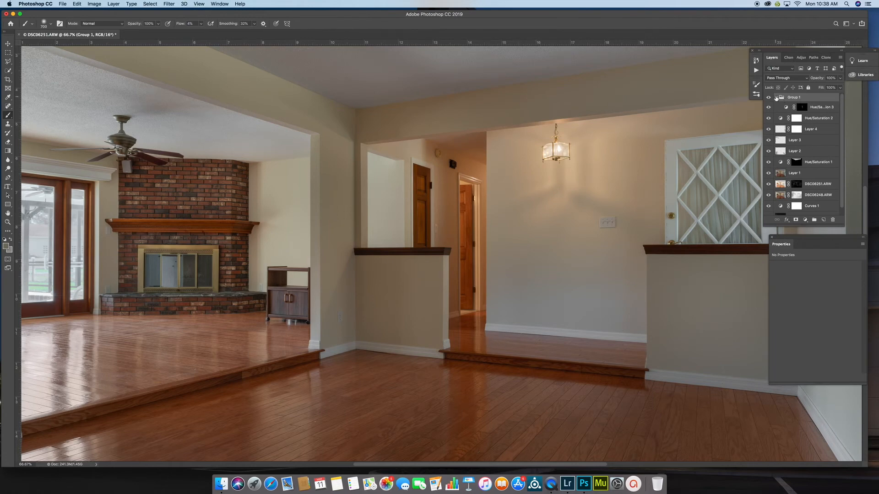
{"action": "left_click_drag", "start_coordinate": [779, 98], "coordinate": [833, 220]}
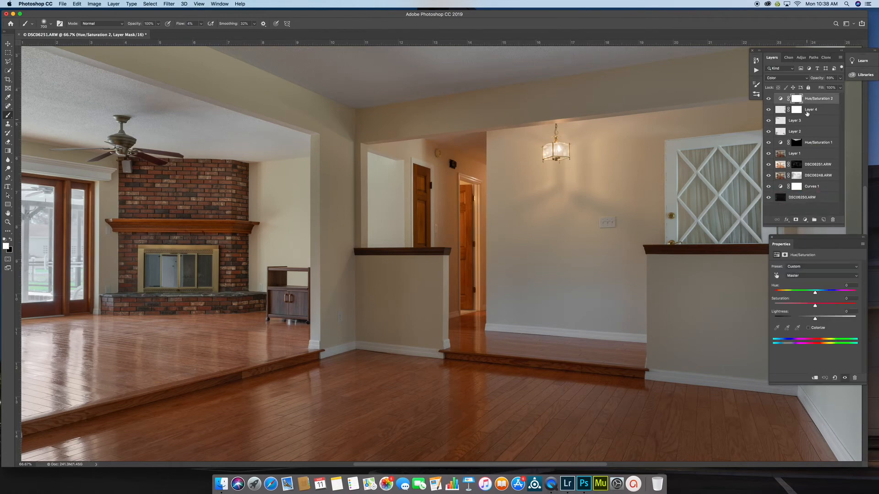
Mask the selected hallway out of the Hue/Saturation 2 adjustment using black, checking the layer mask on its own
{"action": "left_click", "coordinate": [797, 99]}
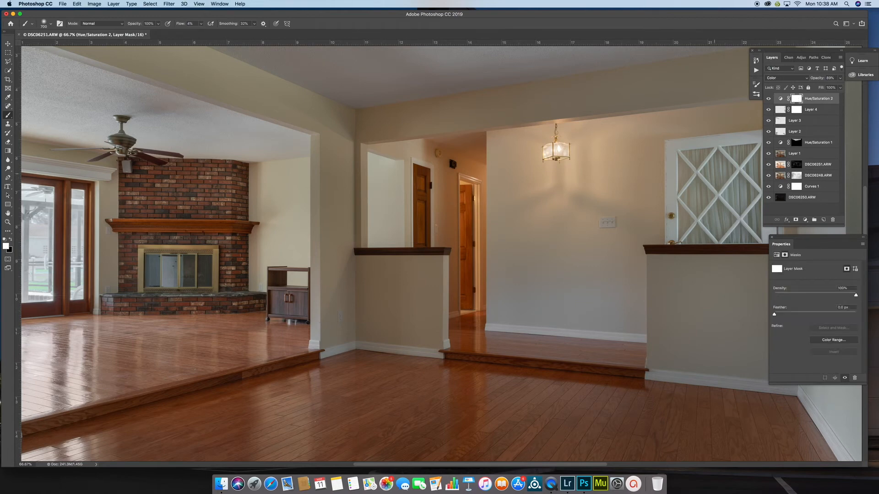
{"action": "left_click", "coordinate": [150, 3]}
{"action": "key", "text": "x"}
{"action": "left_click", "coordinate": [796, 100], "text": "alt"}
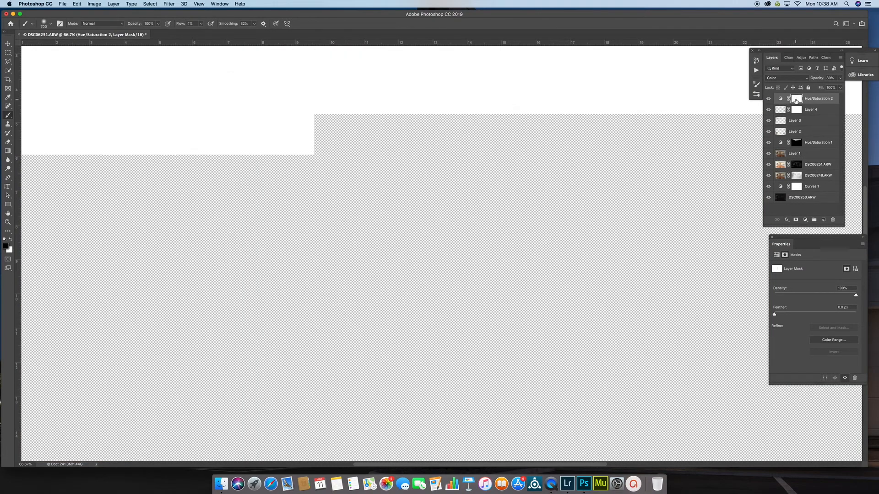
{"action": "left_click", "coordinate": [797, 100], "text": "alt"}
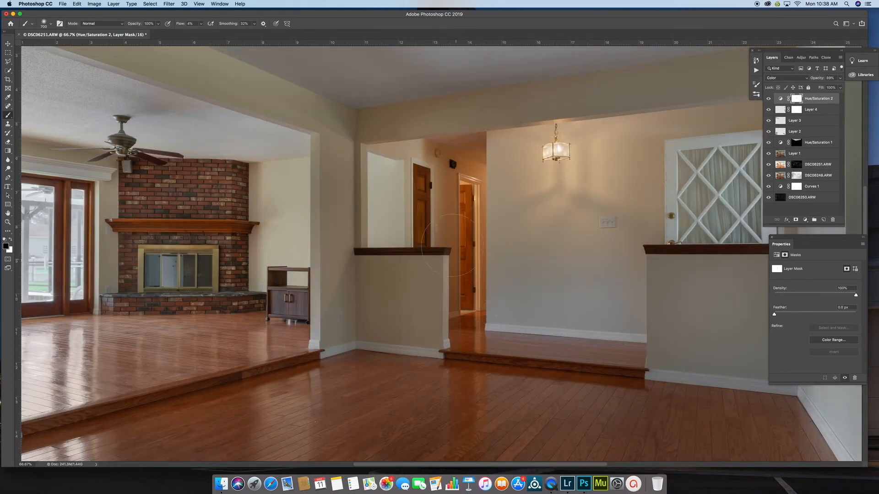
Compare the image with and without the Hue/Saturation 2 adjustment, finishing on the whole room
{"action": "left_click", "coordinate": [767, 99]}
{"action": "left_click", "coordinate": [768, 99]}
{"action": "left_click", "coordinate": [768, 99]}
{"action": "left_click", "coordinate": [767, 99]}
{"action": "left_click", "coordinate": [768, 99]}
{"action": "left_click", "coordinate": [769, 99]}
{"action": "left_click", "coordinate": [769, 99]}
{"action": "left_click", "coordinate": [769, 98]}
{"action": "left_click", "coordinate": [768, 99]}
{"action": "left_click", "coordinate": [768, 98]}
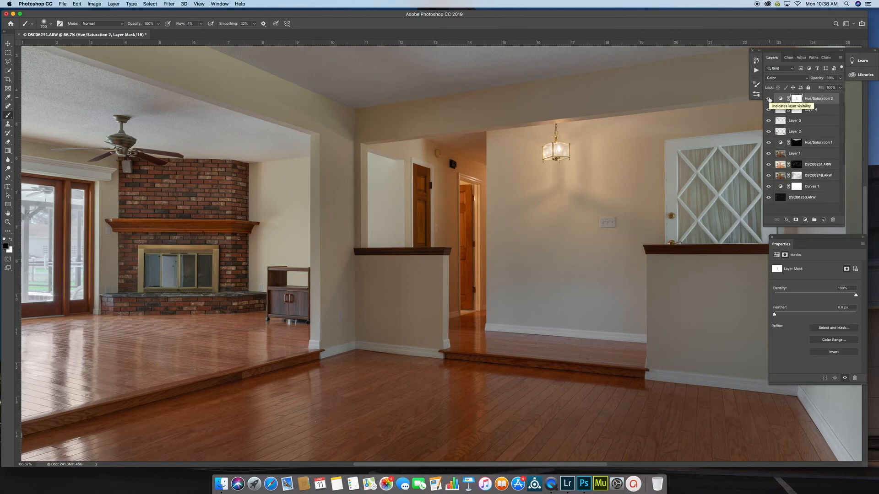
{"action": "key", "text": "super+minus"}
{"action": "key", "text": "super+minus"}
{"action": "key", "text": "super+minus"}
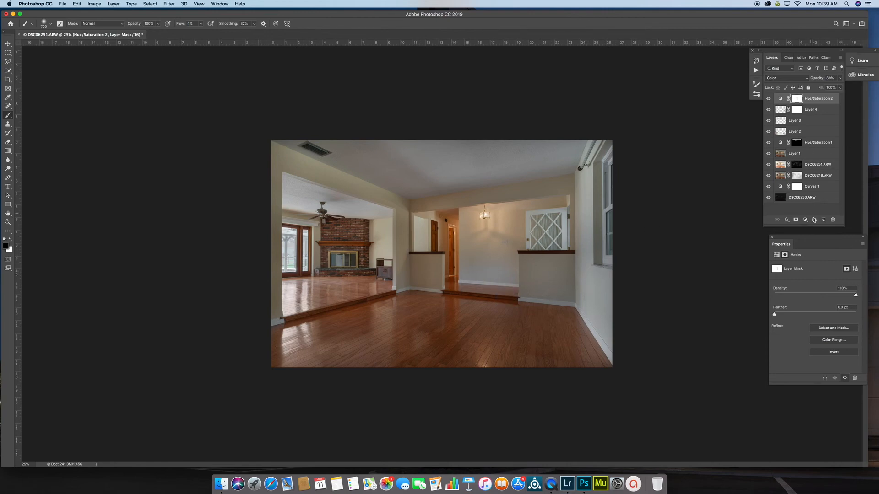
Add a new layer above Hue/Saturation 2 and set its blend mode to Color
{"action": "left_click", "coordinate": [823, 220]}
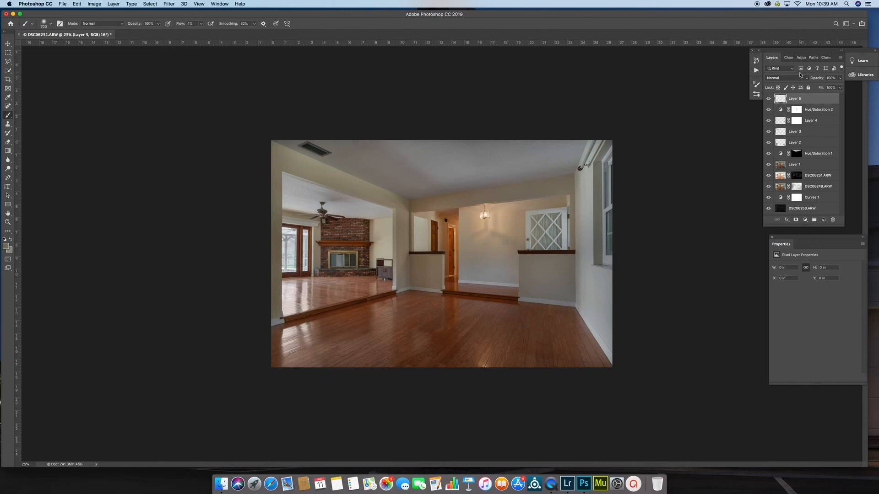
{"action": "left_click", "coordinate": [795, 78]}
{"action": "left_click", "coordinate": [795, 229]}
Outline the lower part of the hallway wall above its baseboard with the Polygonal Lasso and feather the selection
{"action": "key", "text": "super+equal"}
{"action": "key", "text": "super+equal"}
{"action": "key", "text": "super+equal"}
{"action": "key", "text": "super+equal"}
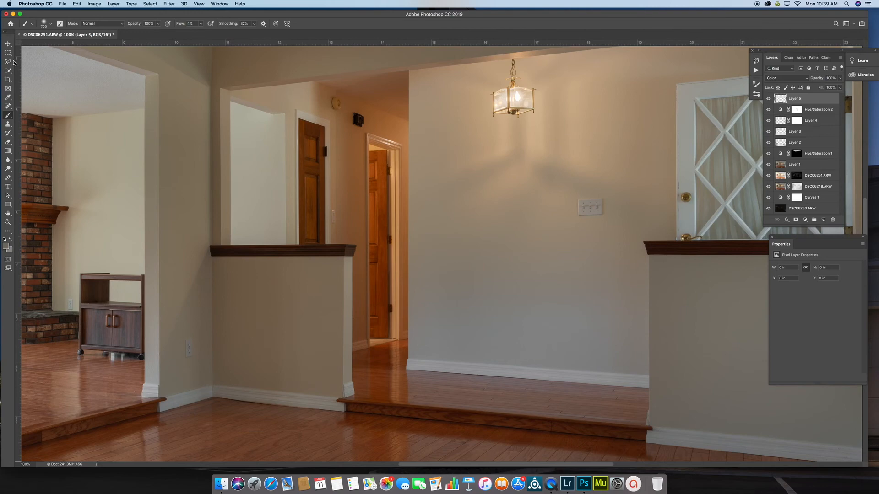
{"action": "left_click", "coordinate": [9, 61]}
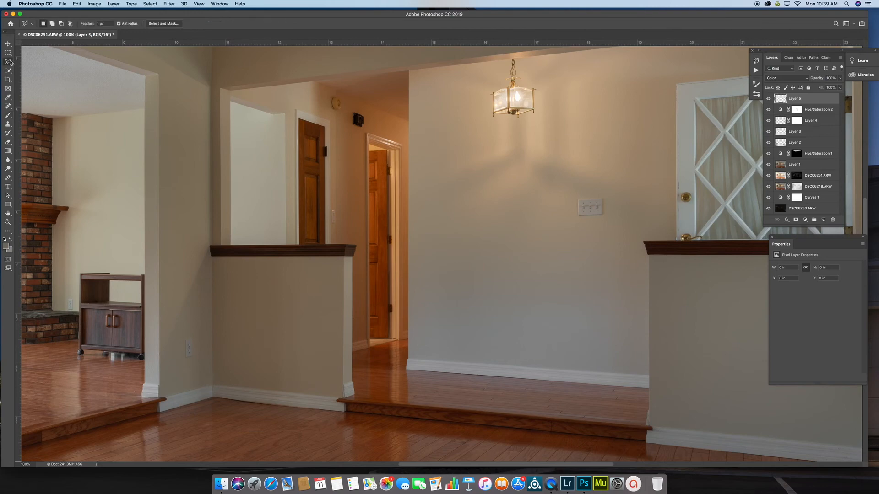
{"action": "left_click", "coordinate": [409, 173]}
{"action": "left_click", "coordinate": [648, 254]}
{"action": "left_click", "coordinate": [408, 360]}
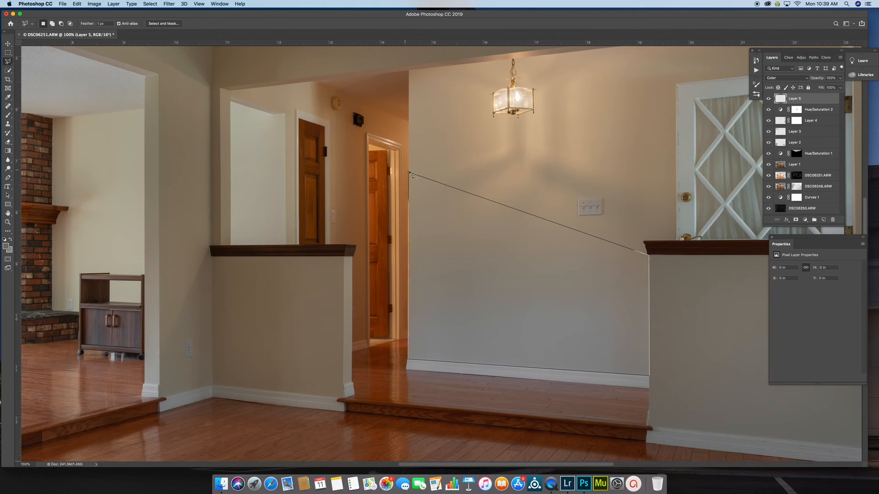
{"action": "left_click", "coordinate": [410, 174]}
{"action": "key", "text": "shift+F6"}
{"action": "key", "text": "Return"}
Paint the selected lower hallway wall with a warm beige sampled from the wall to neutralize its blue cast, and deselect it
{"action": "key", "text": "b"}
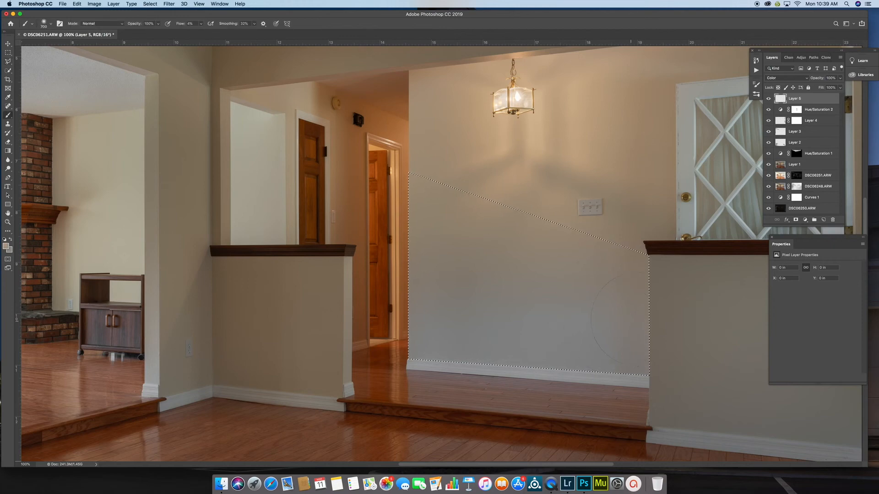
{"action": "left_click_drag", "start_coordinate": [410, 319], "coordinate": [383, 341]}
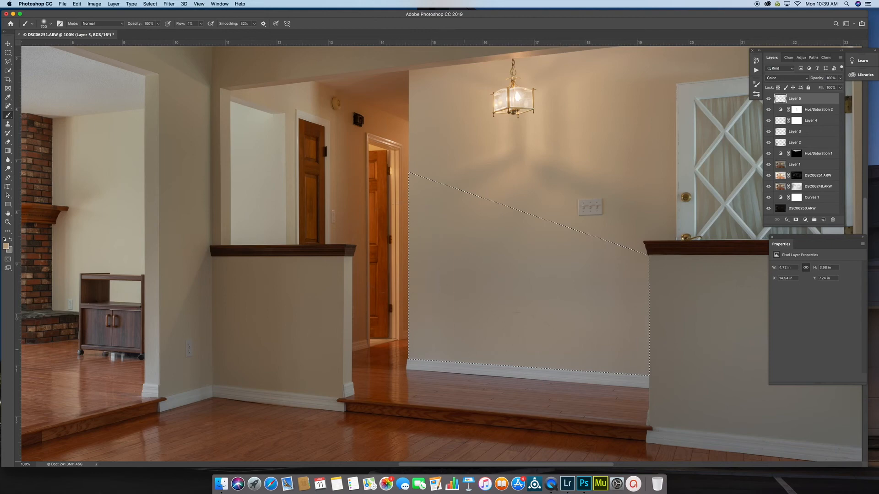
{"action": "key", "text": "super+d"}
{"action": "key", "text": "super+0"}
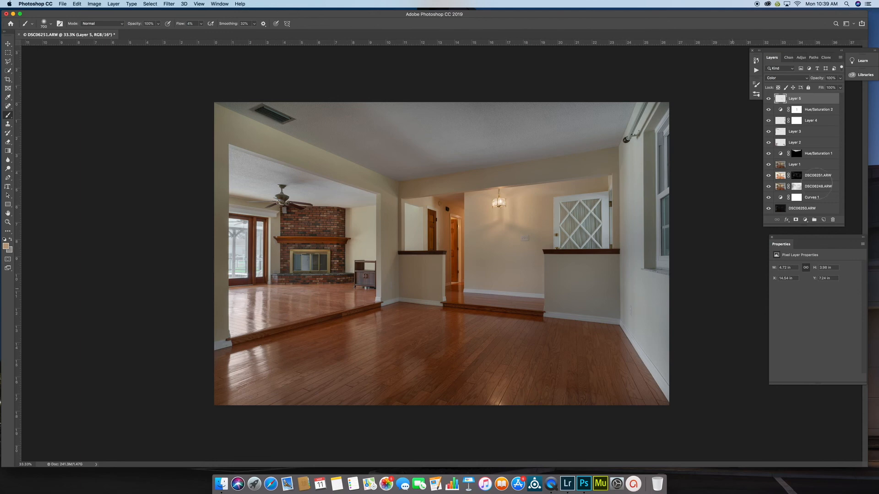
Flatten the image and place three vertical guides, one at the fireplace room opening's left edge and two around the window recess
{"action": "left_click", "coordinate": [840, 60]}
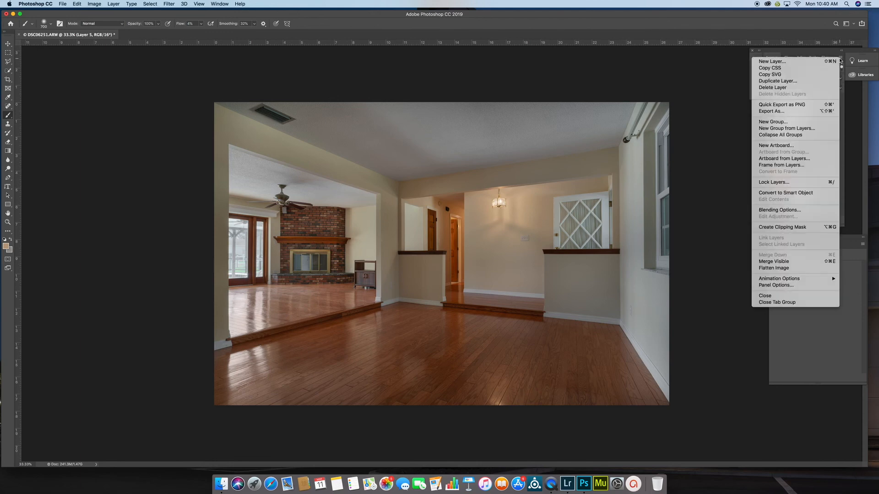
{"action": "left_click", "coordinate": [811, 271]}
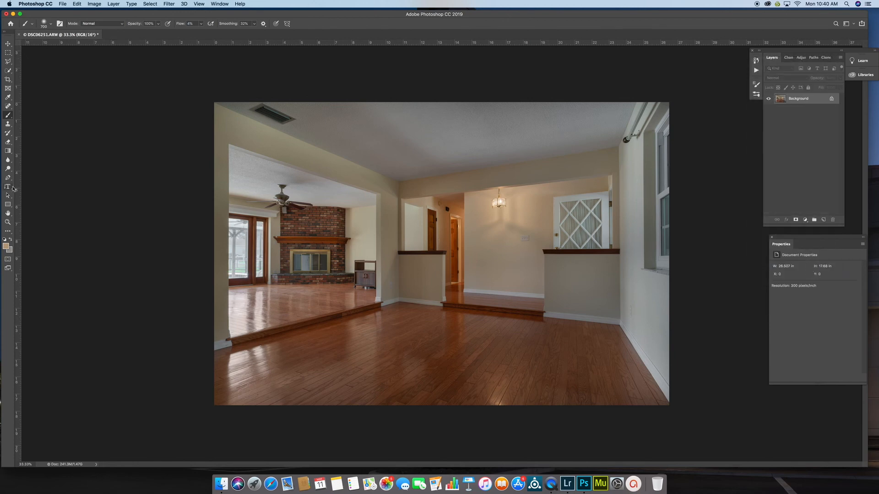
{"action": "left_click_drag", "start_coordinate": [18, 187], "coordinate": [228, 173]}
{"action": "left_click_drag", "start_coordinate": [18, 203], "coordinate": [643, 293]}
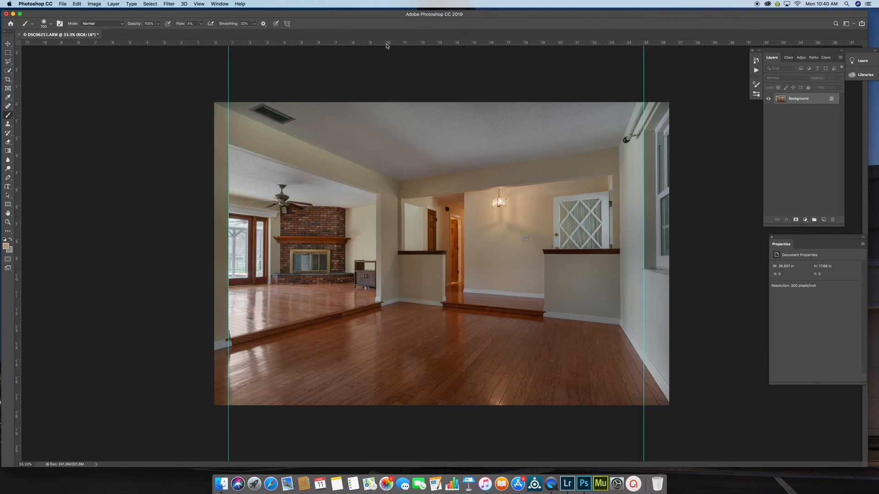
{"action": "mouse_move", "coordinate": [17, 316]}
{"action": "left_mouse_down"}
{"action": "mouse_move", "coordinate": [677, 320]}
{"action": "mouse_move", "coordinate": [656, 321]}
{"action": "left_mouse_up"}
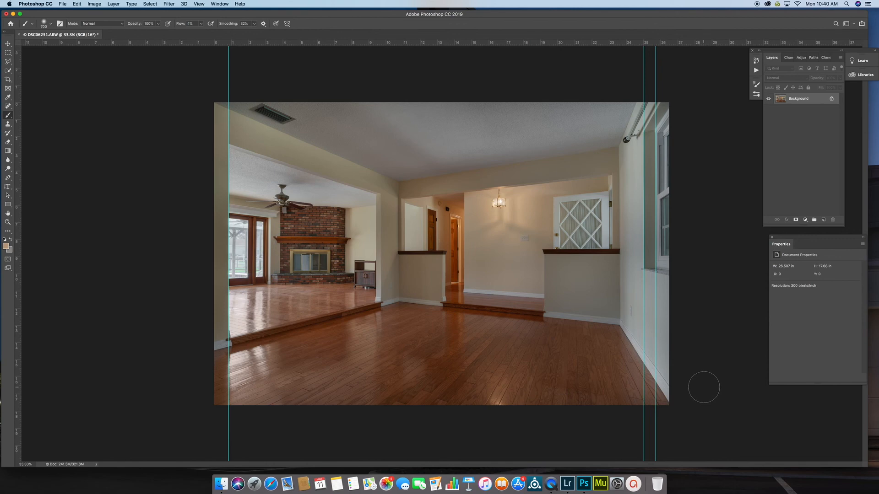
Transform the whole canvas, shifting its two upper corners slightly to straighten the walls against the vertical guides, and apply it
{"action": "key", "text": "super+a"}
{"action": "key", "text": "t"}
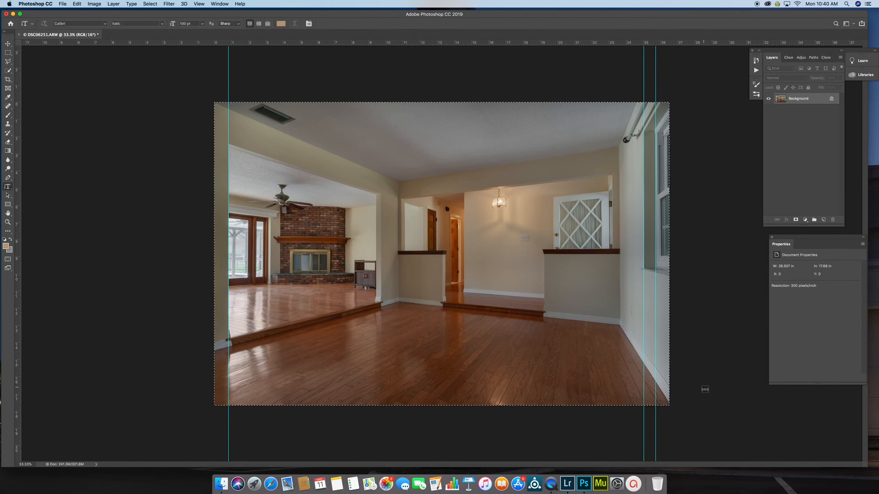
{"action": "left_click", "coordinate": [77, 3]}
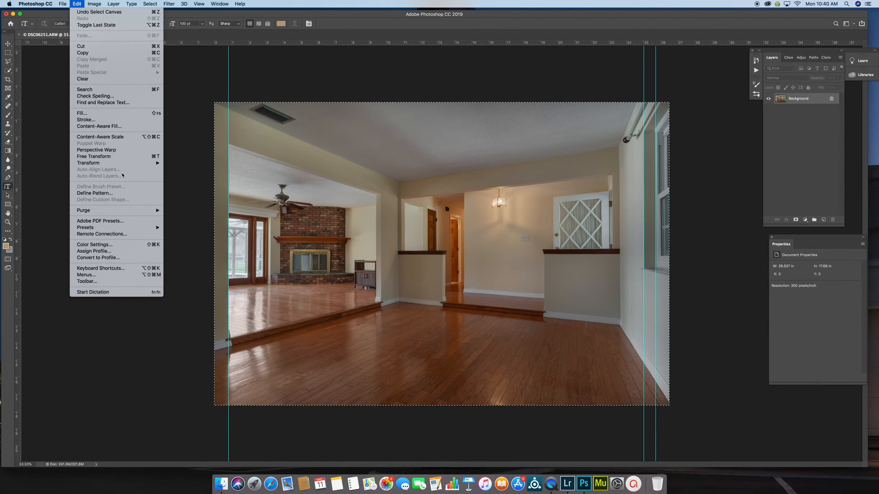
{"action": "mouse_move", "coordinate": [128, 163]}
{"action": "left_click", "coordinate": [209, 188]}
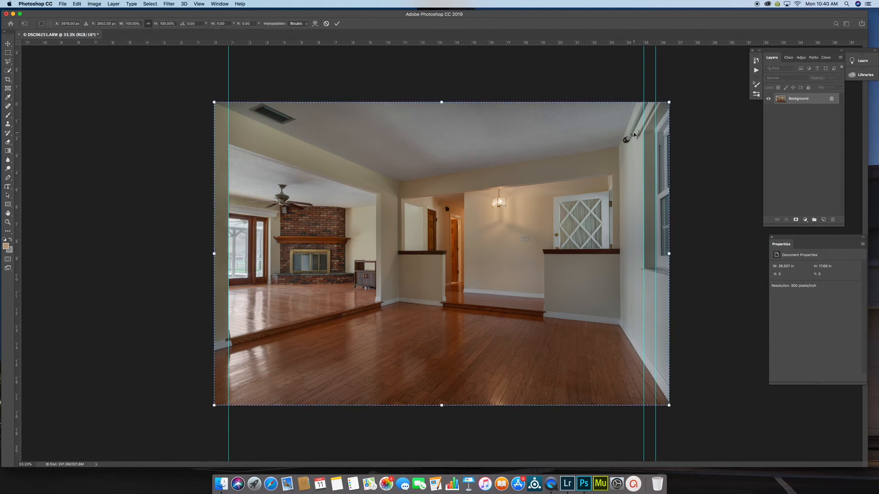
{"action": "scroll", "coordinate": [634, 134], "scroll_direction": "up", "scroll_amount": 2}
{"action": "scroll", "coordinate": [634, 134], "scroll_direction": "right", "scroll_amount": 2}
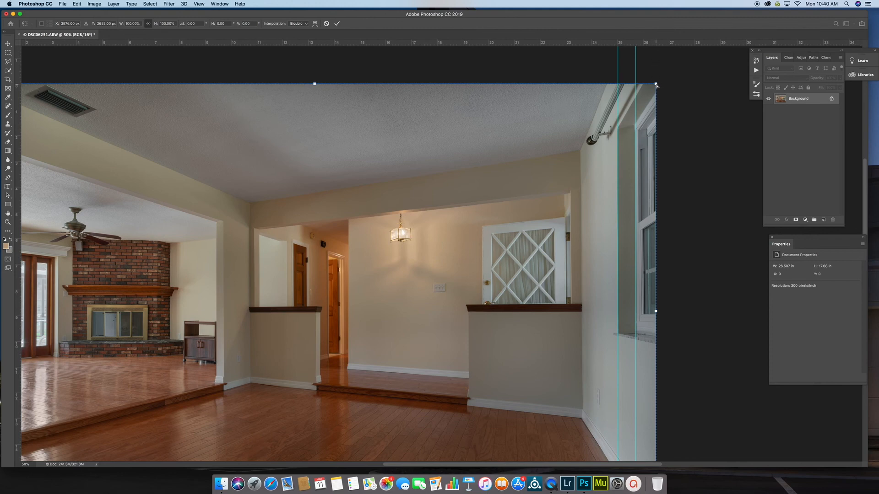
{"action": "left_click_drag", "start_coordinate": [657, 85], "coordinate": [657, 85]}
{"action": "scroll", "coordinate": [498, 119], "scroll_direction": "left", "scroll_amount": 10}
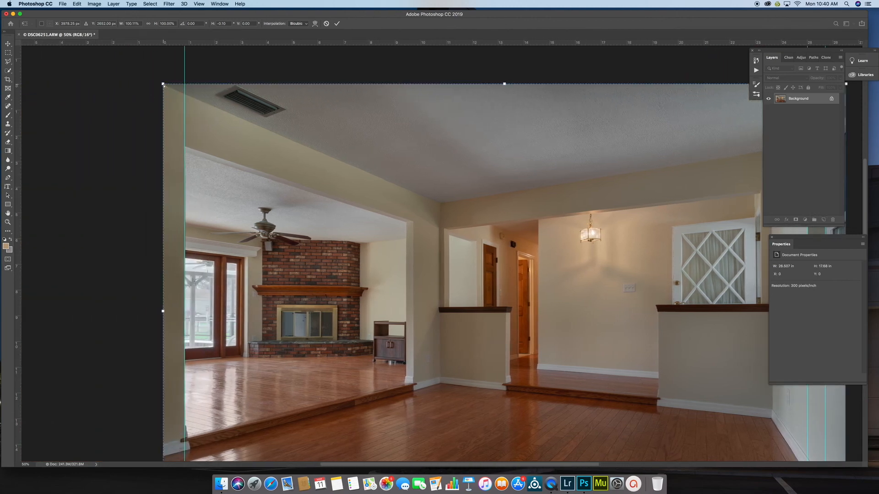
{"action": "left_click_drag", "start_coordinate": [163, 84], "coordinate": [163, 86]}
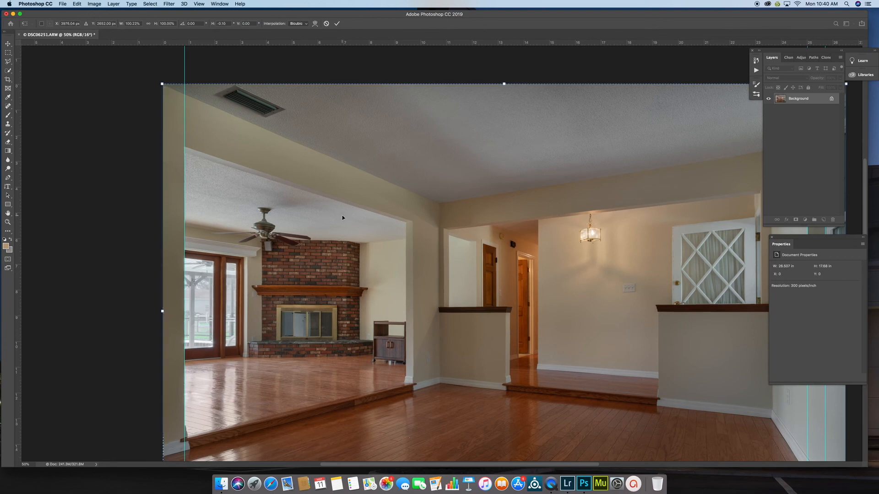
{"action": "key", "text": "Return"}
{"action": "key", "text": "t"}
{"action": "key", "text": "super+minus"}
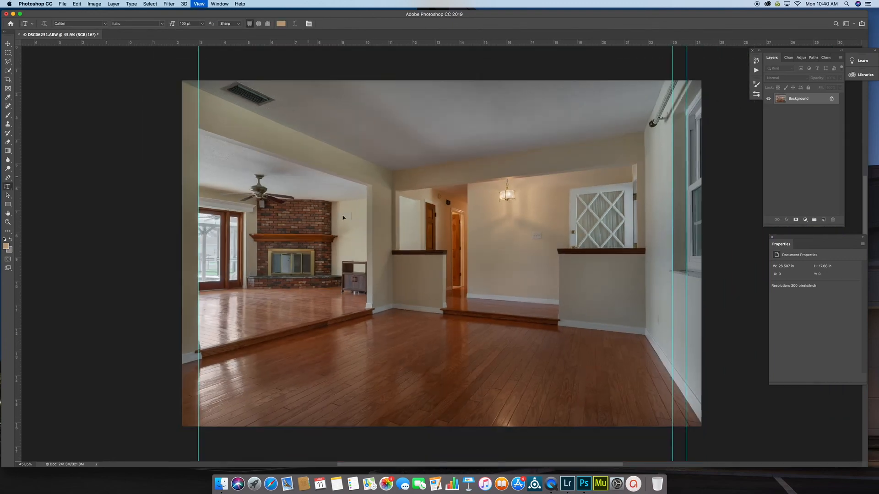
Close DSC06251.ARW with its changes saved and switch to Lightroom to continue with the edited TIFF
{"action": "left_click", "coordinate": [6, 14]}
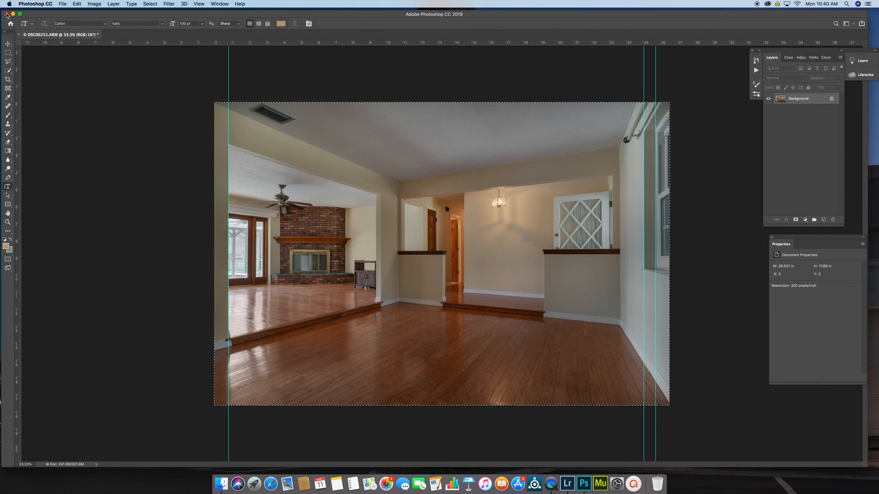
{"action": "left_click", "coordinate": [500, 157]}
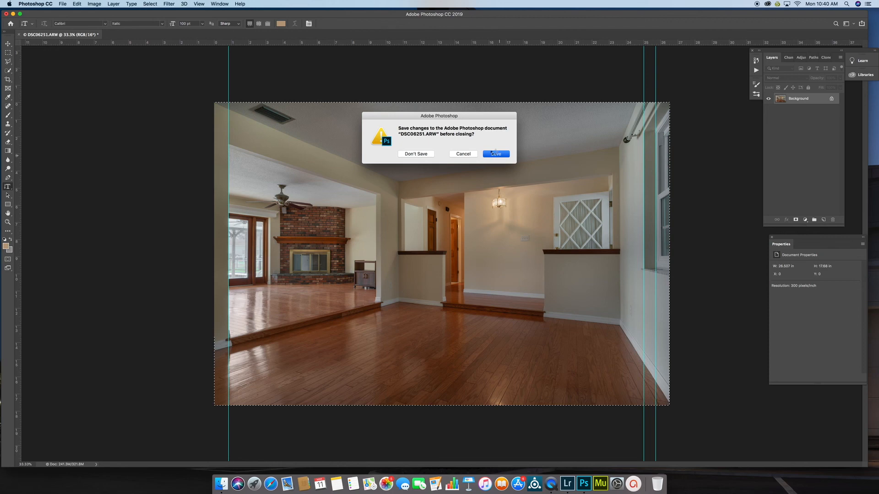
{"action": "left_click", "coordinate": [494, 154]}
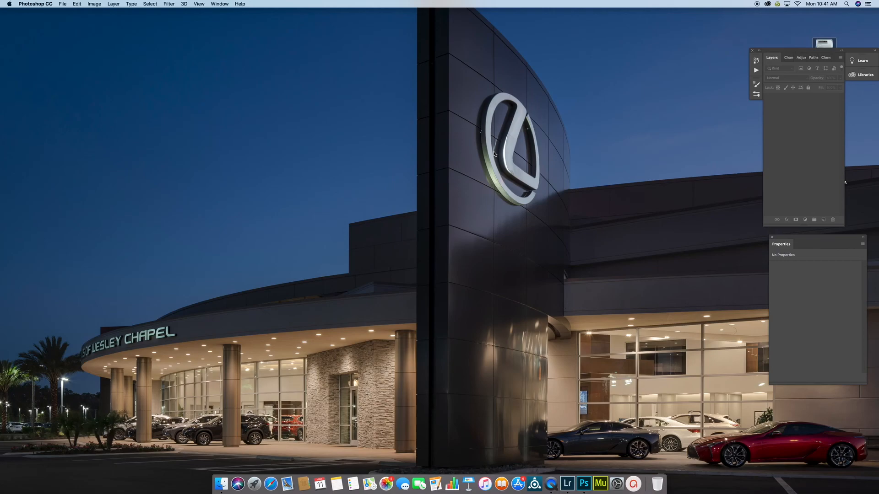
{"action": "left_click", "coordinate": [566, 485]}
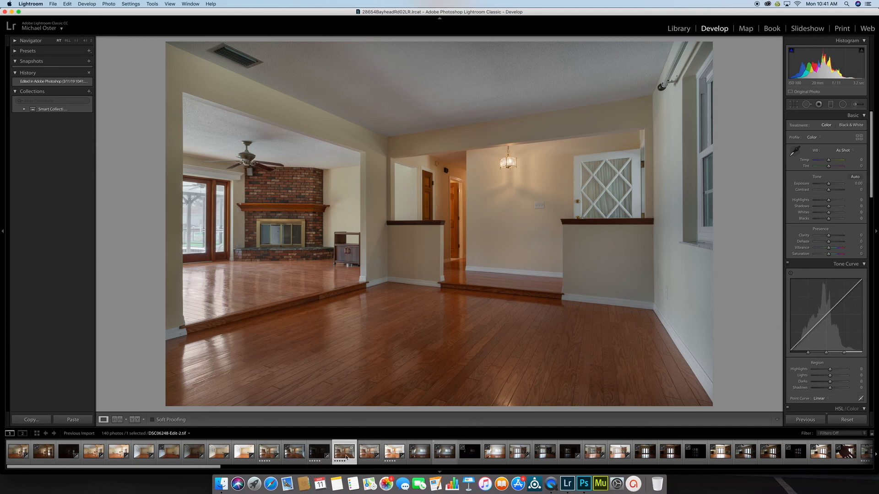
Set the photo's Exposure to +0.20, Contrast to +6, Highlights to -10, Shadows to +8, Whites to +8 and Blacks to -9
{"action": "left_click", "coordinate": [856, 183]}
{"action": "key", "text": "Up"}
{"action": "key", "text": "Up"}
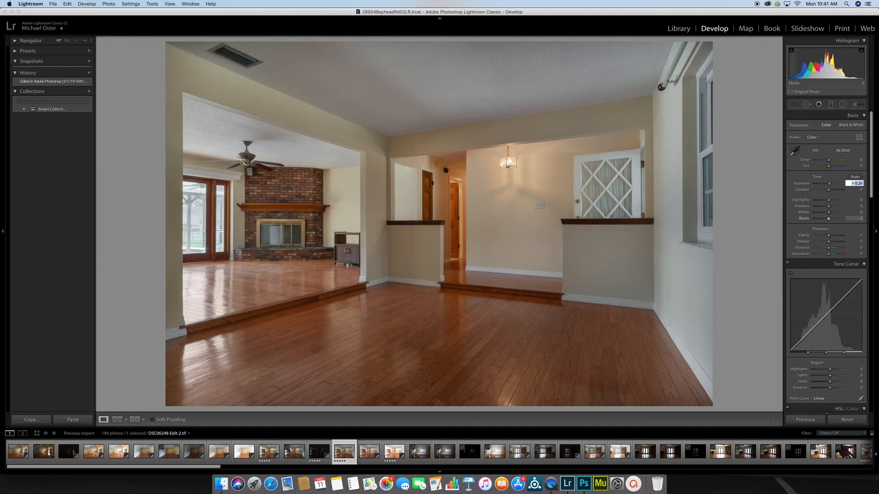
{"action": "key", "text": "Tab"}
{"action": "key", "text": "Up"}
{"action": "key", "text": "Up"}
{"action": "key", "text": "Up"}
{"action": "key", "text": "Up"}
{"action": "key", "text": "Up"}
{"action": "key", "text": "Up"}
{"action": "left_click_drag", "start_coordinate": [828, 200], "coordinate": [827, 220]}
Set the photo's Clarity to +3, Dehaze to +4, Vibrance to +4 and Saturation to +3
{"action": "left_click", "coordinate": [860, 235]}
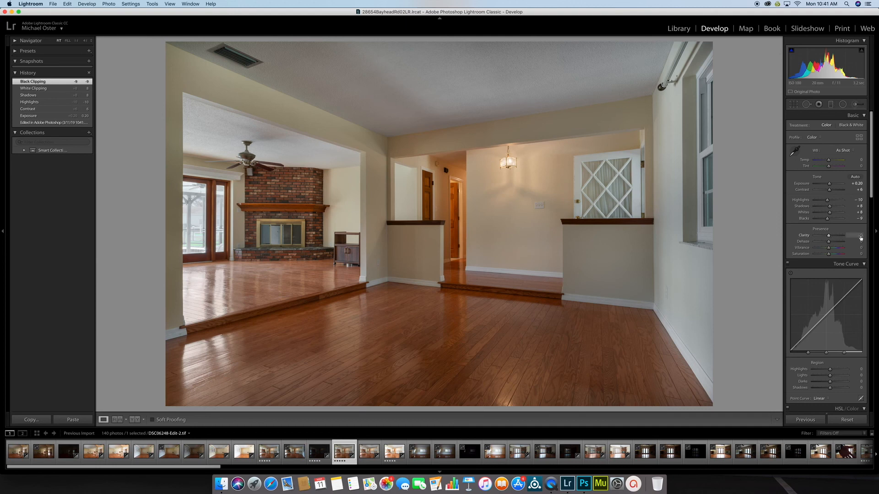
{"action": "type", "text": "3"}
{"action": "key", "text": "Return"}
{"action": "left_click", "coordinate": [861, 241]}
{"action": "key", "text": "Up"}
{"action": "key", "text": "Up"}
{"action": "key", "text": "Up"}
{"action": "key", "text": "Up"}
{"action": "left_click", "coordinate": [860, 248]}
{"action": "key", "text": "Up"}
{"action": "key", "text": "Up"}
{"action": "key", "text": "Up"}
{"action": "key", "text": "Up"}
{"action": "left_click", "coordinate": [860, 254]}
{"action": "key", "text": "Up"}
{"action": "key", "text": "Up"}
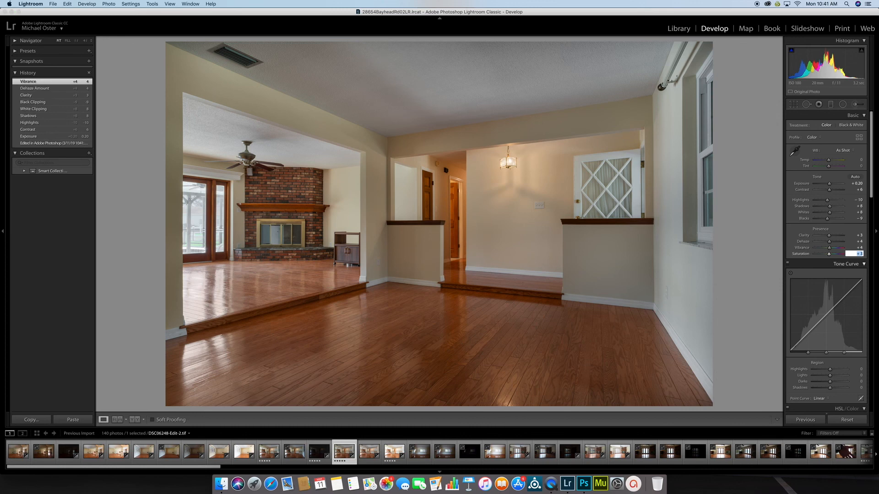
Lower the Orange saturation to -4 and the Yellow saturation to -6 in the HSL adjustments
{"action": "scroll", "coordinate": [832, 255], "scroll_direction": "down", "scroll_amount": 10}
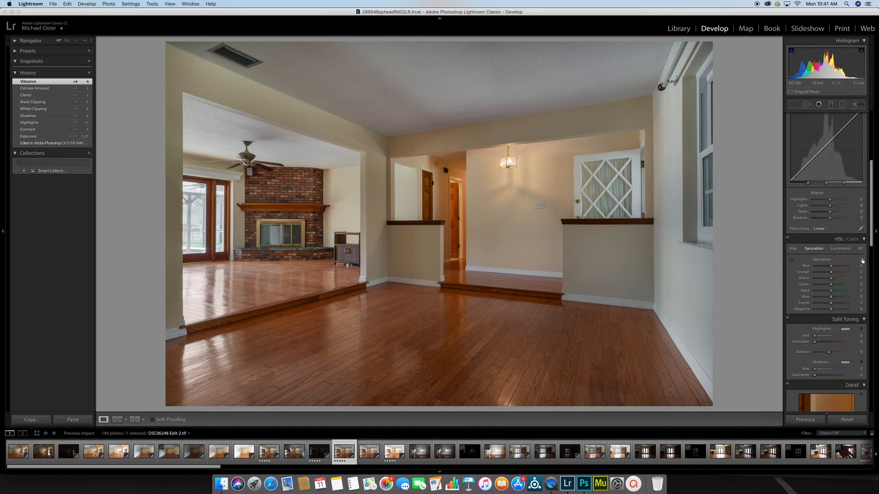
{"action": "left_click", "coordinate": [831, 244]}
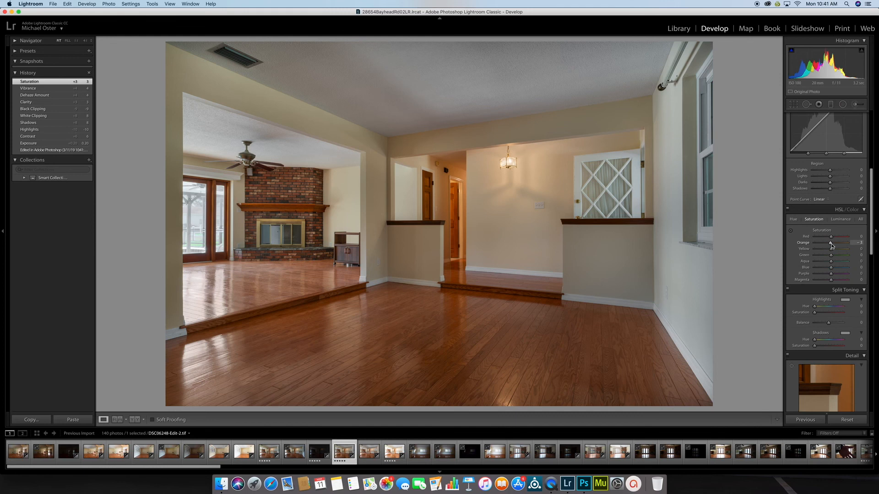
{"action": "left_click_drag", "start_coordinate": [832, 244], "coordinate": [831, 250]}
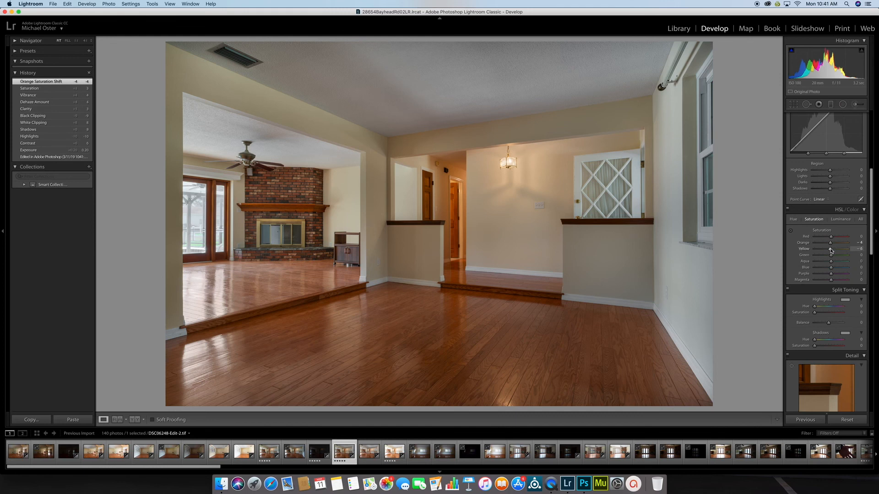
Try a slight dark post-crop vignette on the photo and reset its amount to 0
{"action": "scroll", "coordinate": [826, 275], "scroll_direction": "down", "scroll_amount": 15}
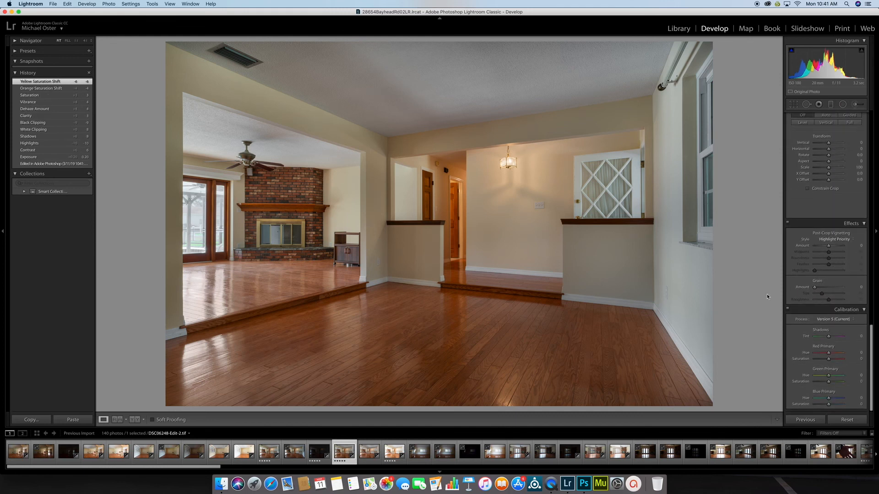
{"action": "left_click_drag", "start_coordinate": [829, 246], "coordinate": [828, 246]}
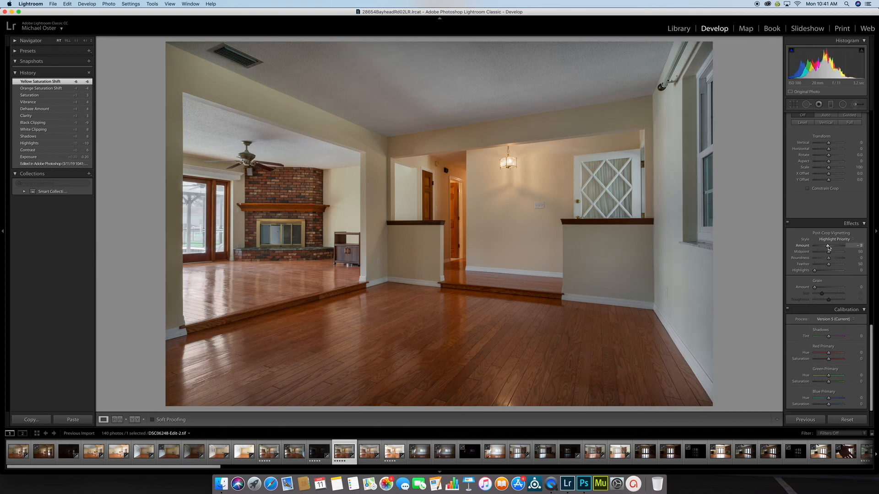
{"action": "double_click", "coordinate": [828, 246]}
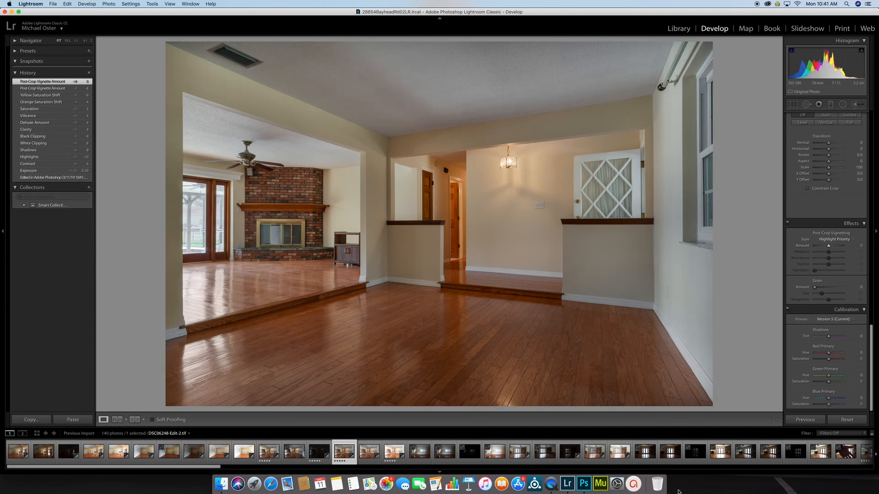
Inspect the hallway chandelier and the glass patio doors up close, finishing on the whole room
{"action": "left_click", "coordinate": [508, 163]}
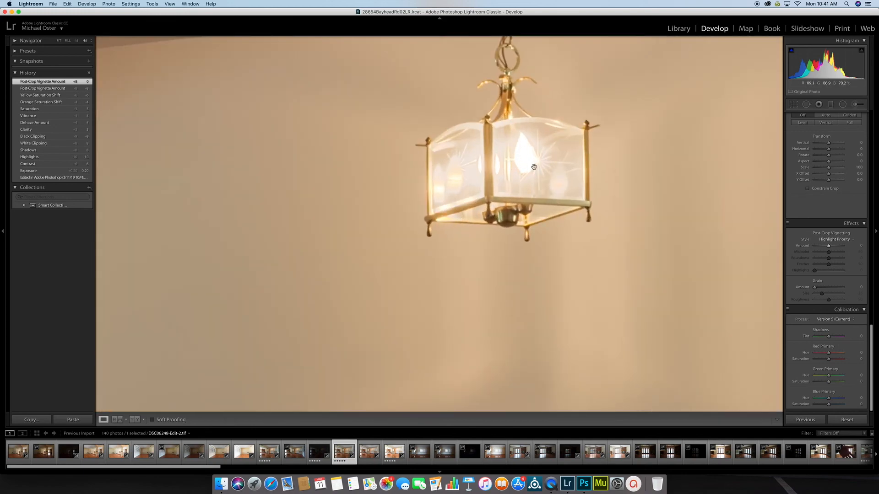
{"action": "left_click", "coordinate": [500, 160]}
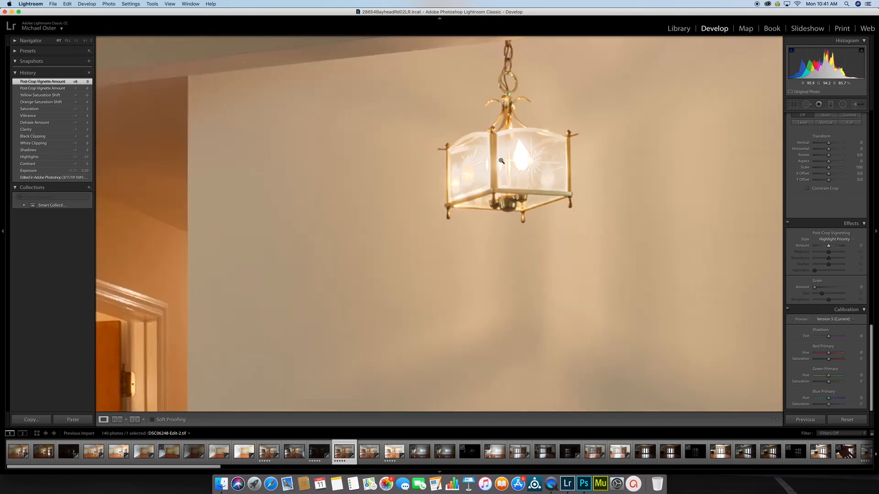
{"action": "left_click", "coordinate": [189, 230]}
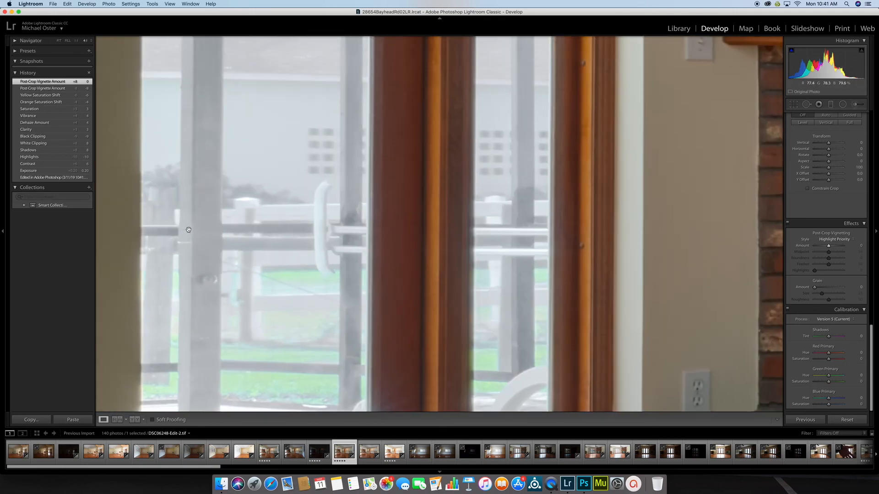
{"action": "left_click_drag", "start_coordinate": [189, 230], "coordinate": [187, 149]}
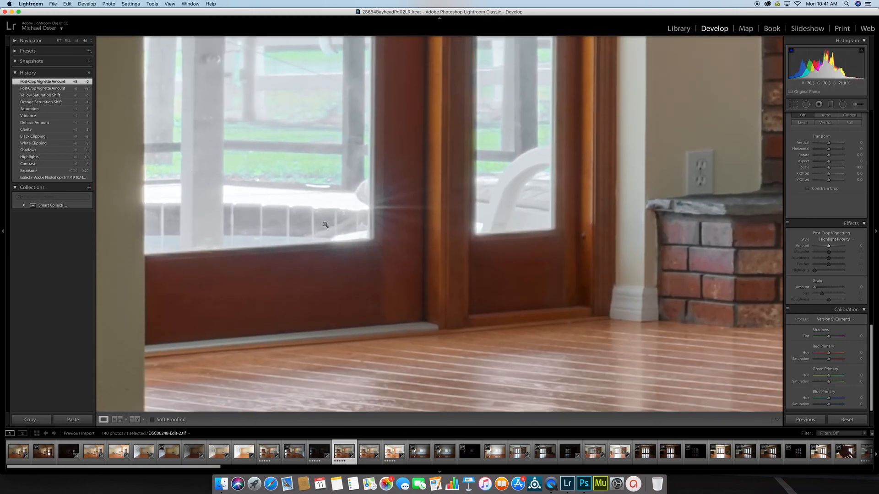
{"action": "left_click", "coordinate": [324, 224]}
{"action": "left_click", "coordinate": [505, 164]}
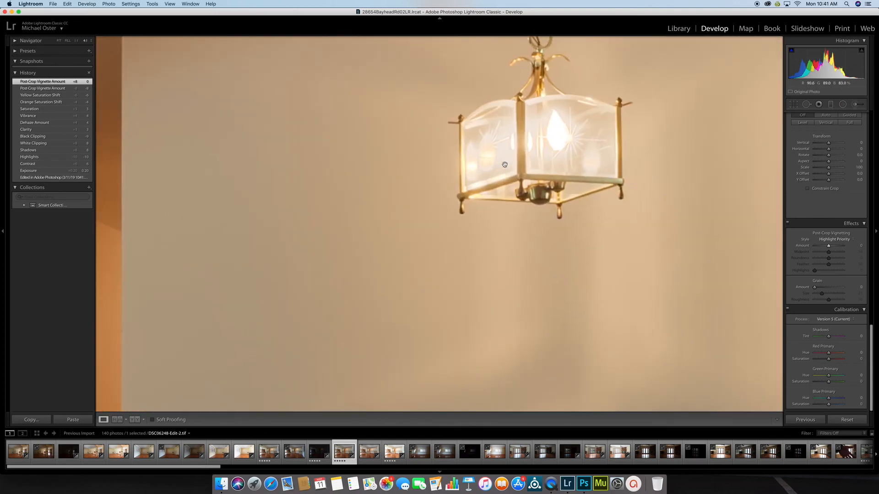
{"action": "left_click", "coordinate": [509, 194]}
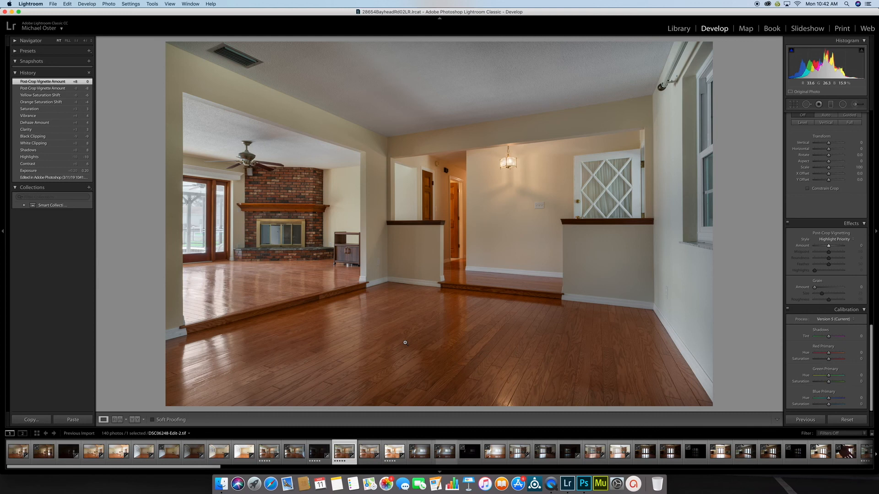
{"action": "left_click", "coordinate": [550, 484]}
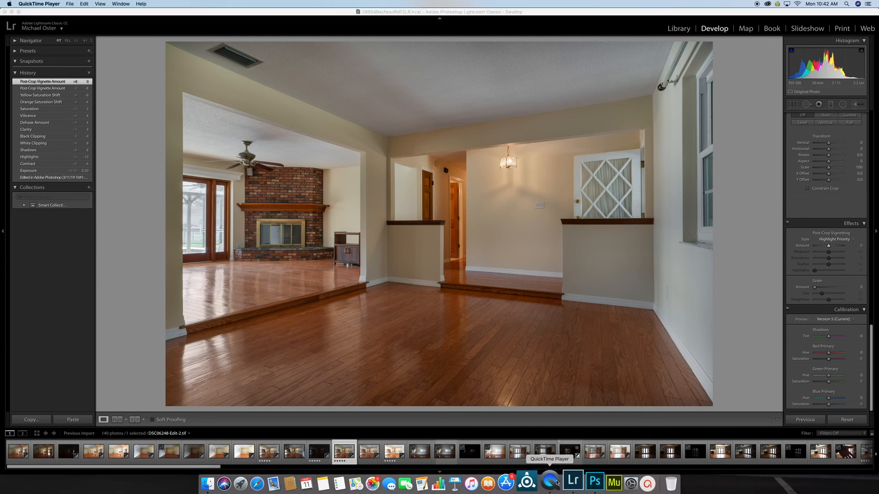